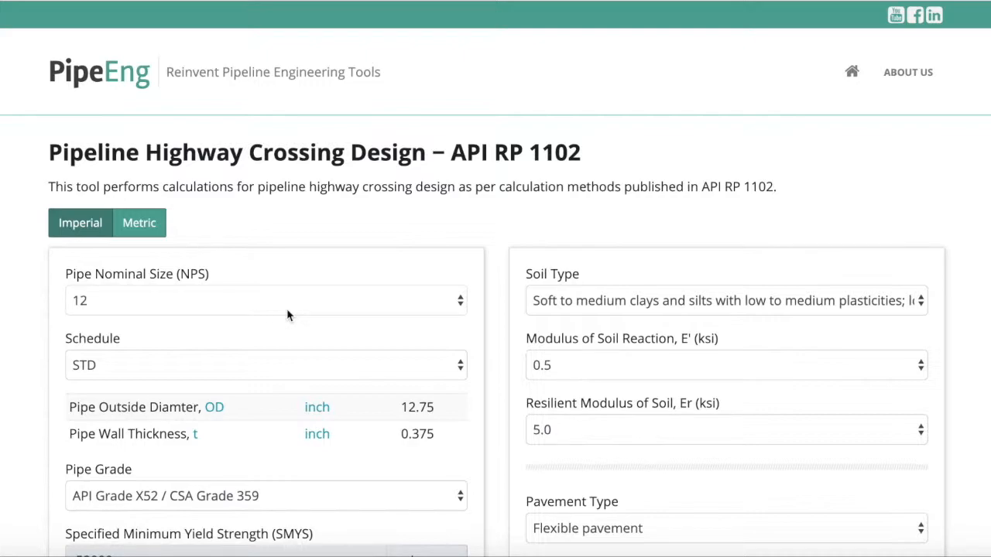
Step: Look through the available nominal pipe sizes and schedules, keeping NPS 12 and schedule STD
click(250, 311)
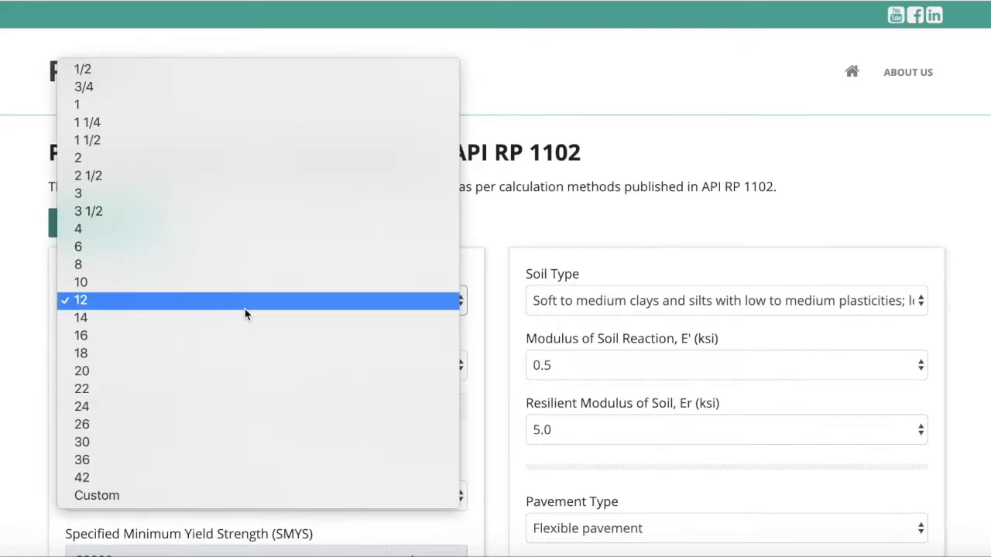
click(245, 309)
click(101, 367)
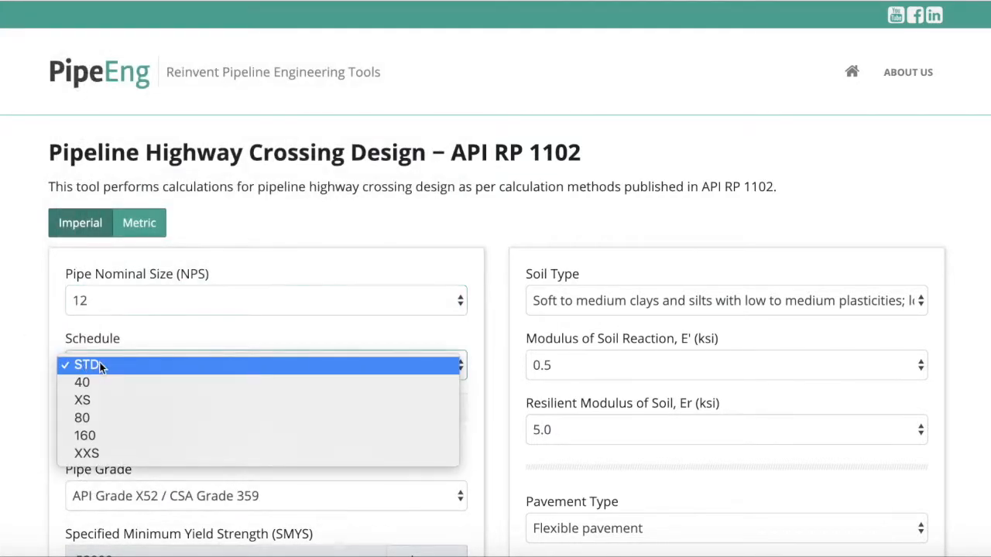
click(101, 367)
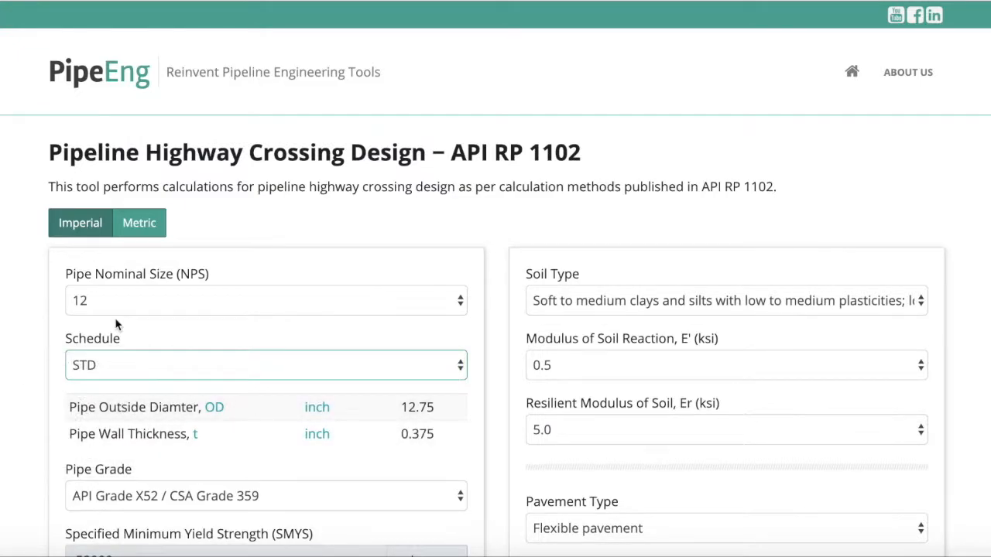
Step: Set the nominal pipe size to 18 and the schedule to XS
click(129, 307)
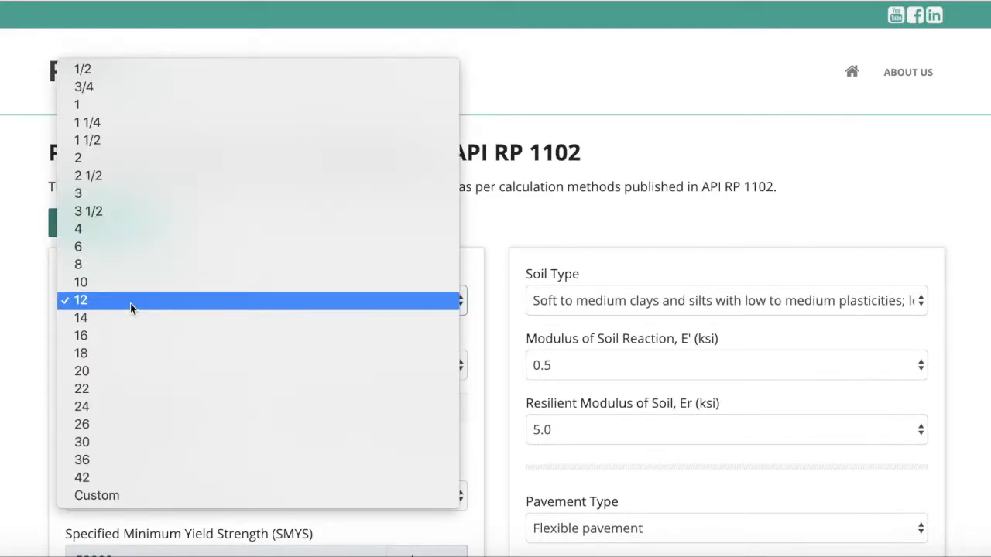
click(115, 353)
click(94, 366)
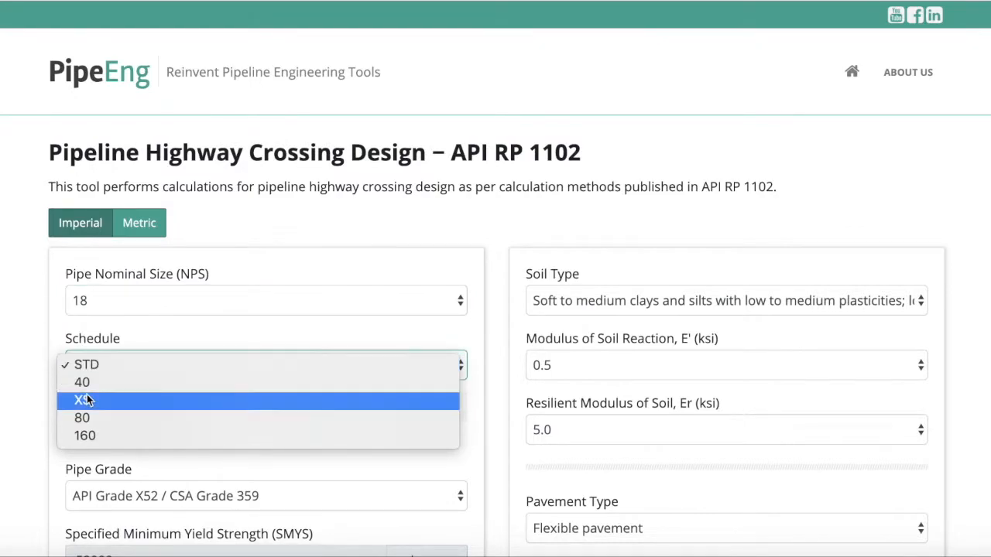
click(84, 400)
click(20, 383)
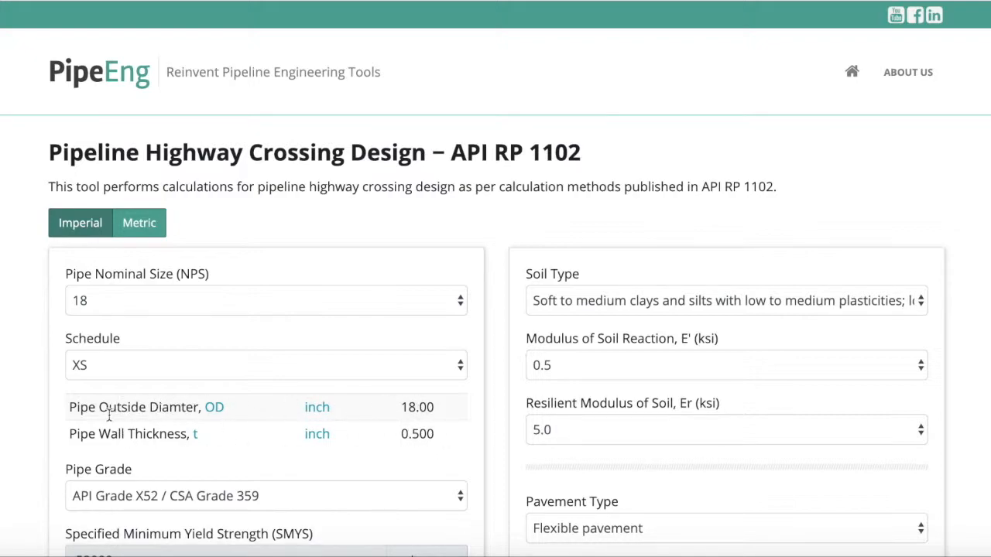
Step: Set the nominal pipe size back to 12 with the STD schedule
click(111, 300)
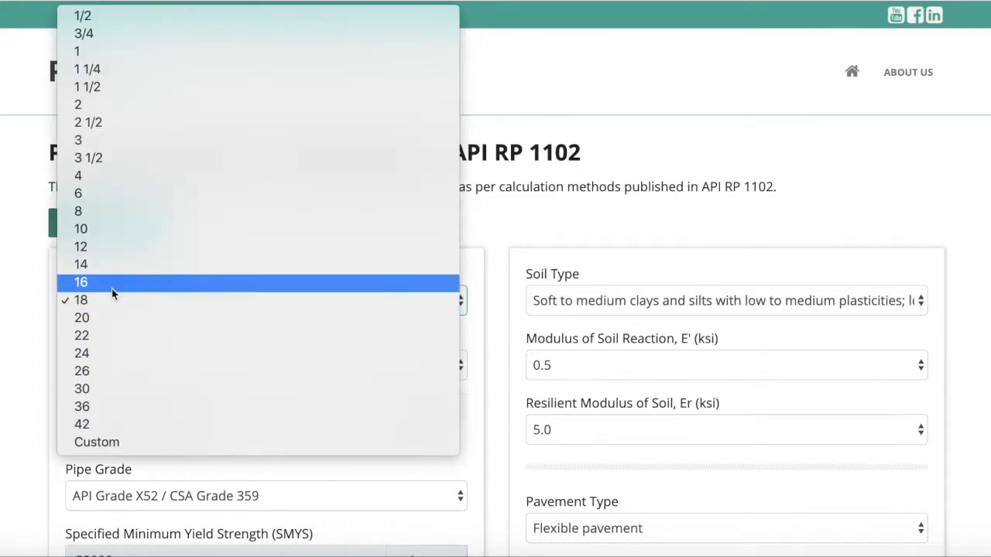
click(113, 248)
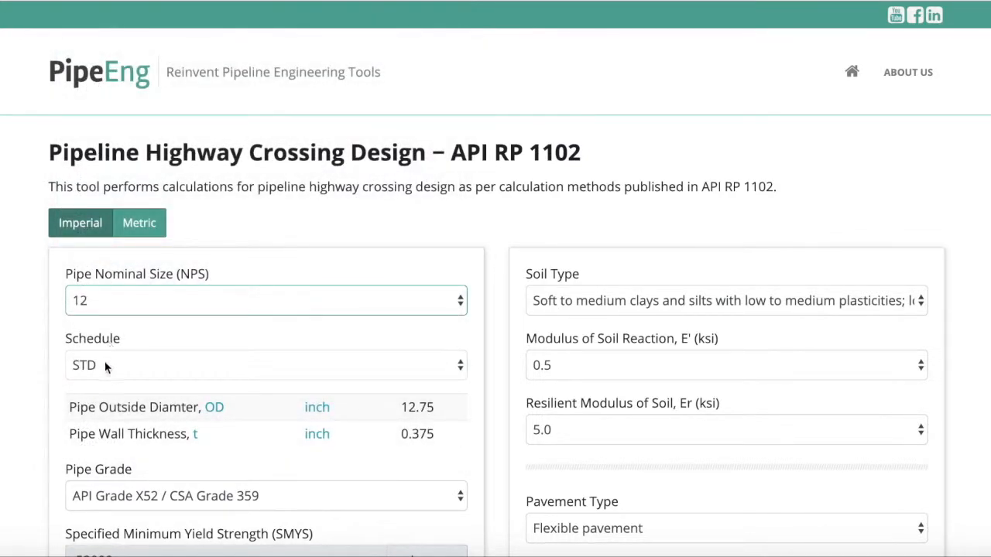
click(104, 362)
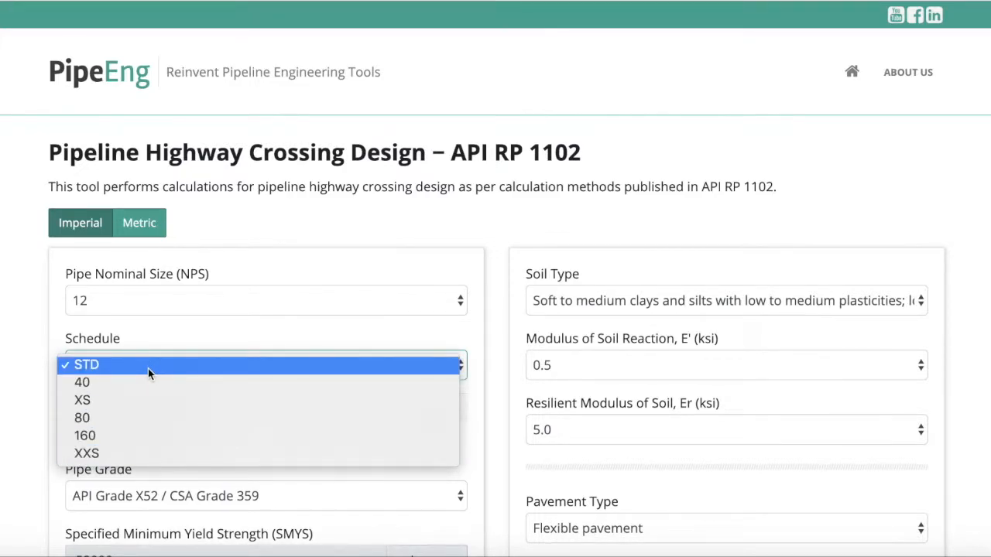
click(52, 319)
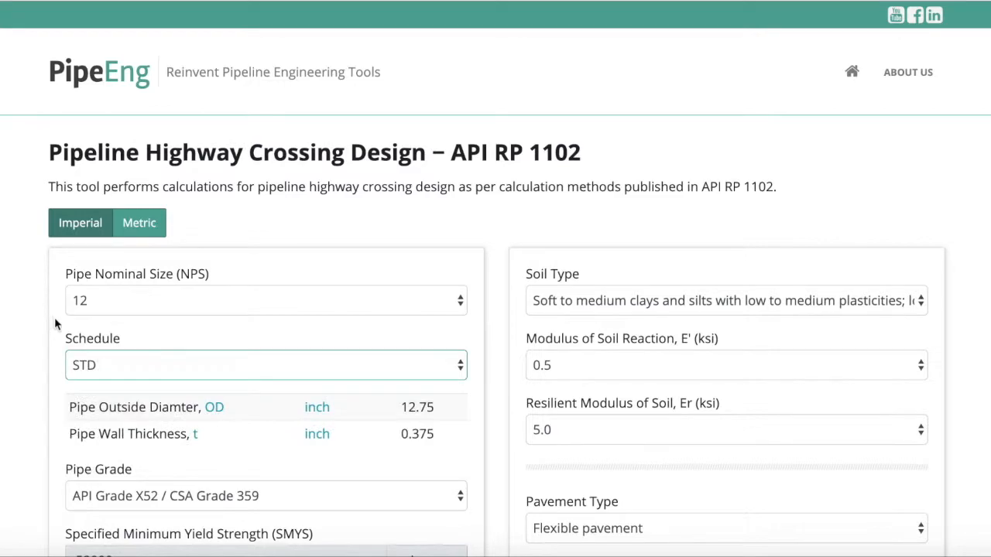
Step: Switch the nominal pipe size to Custom and keep the wall thickness at 0.25 inch
click(120, 309)
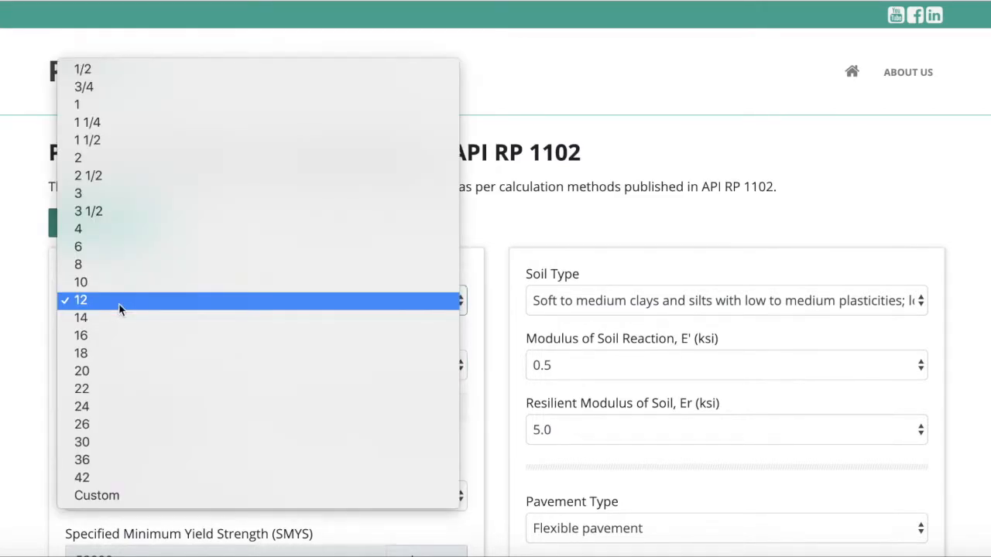
click(109, 497)
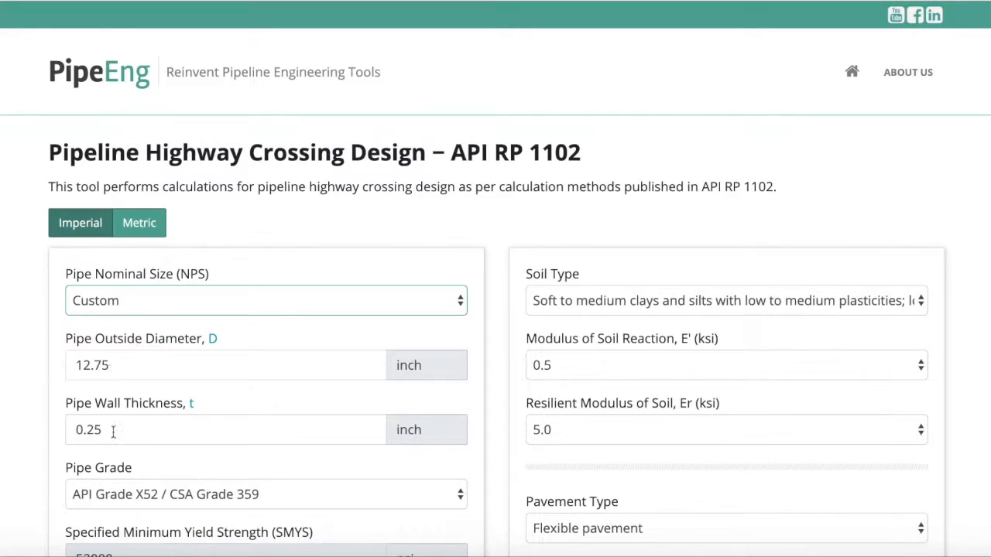
drag(115, 430, 77, 428)
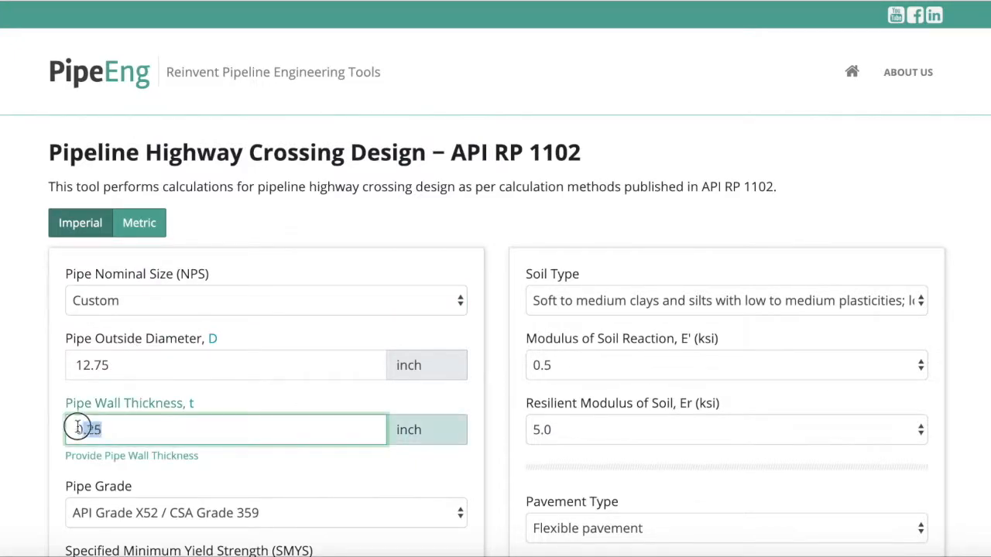
click(124, 430)
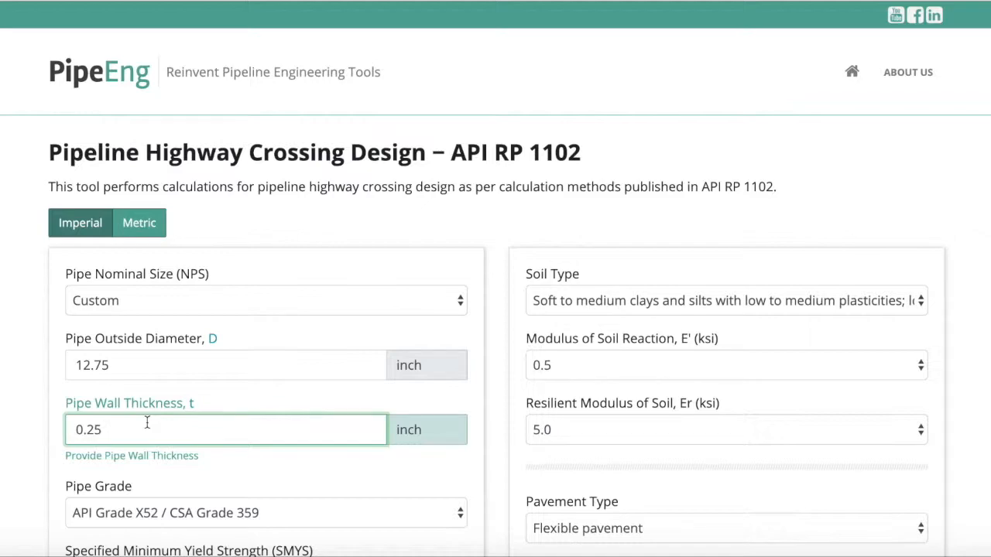
Step: Set the pipe grade to API Grade X42 / CSA Grade 290
scroll(146, 422, down, 2)
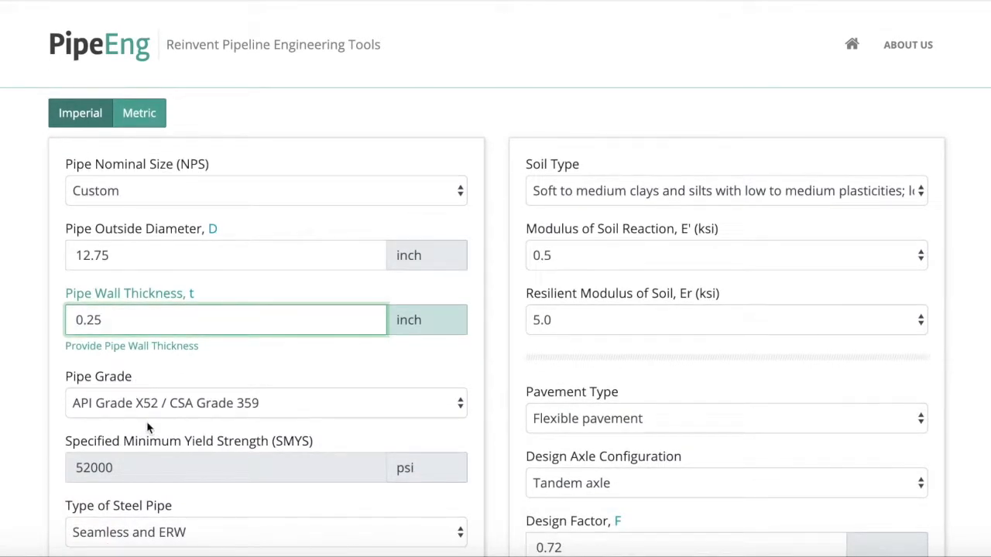
click(154, 403)
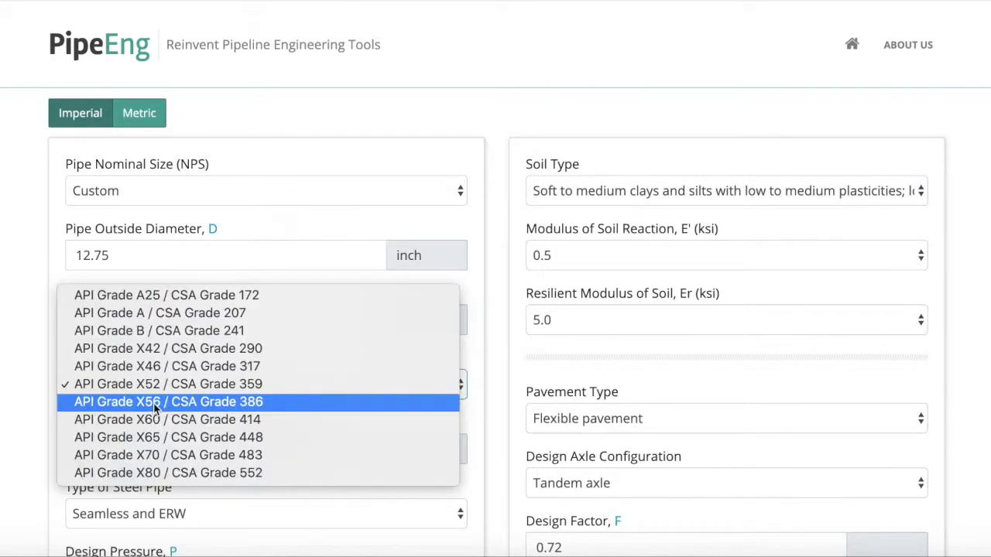
click(166, 355)
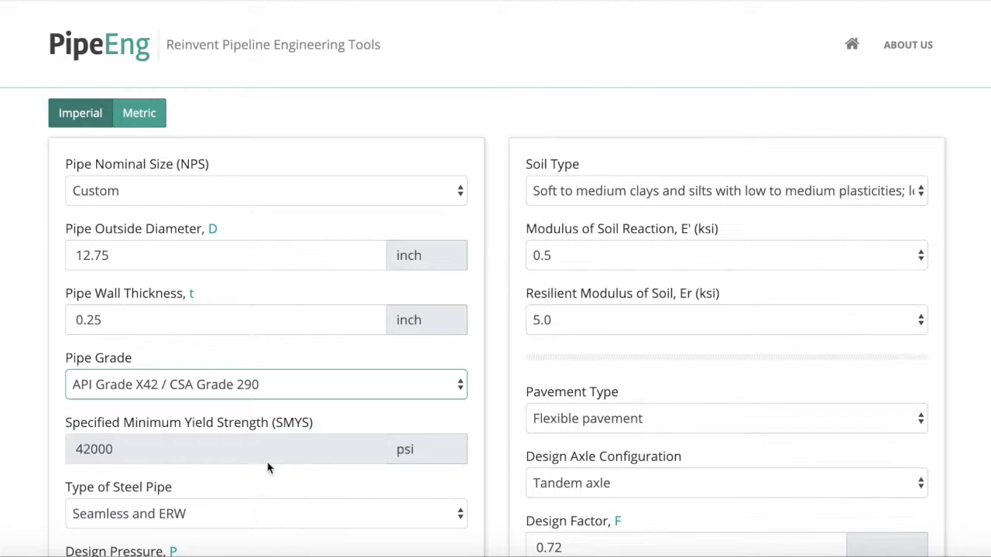
Step: Choose Seamless and ERW as the steel pipe type and keep the design pressure at 1000.0 psi
scroll(267, 467, down, 2)
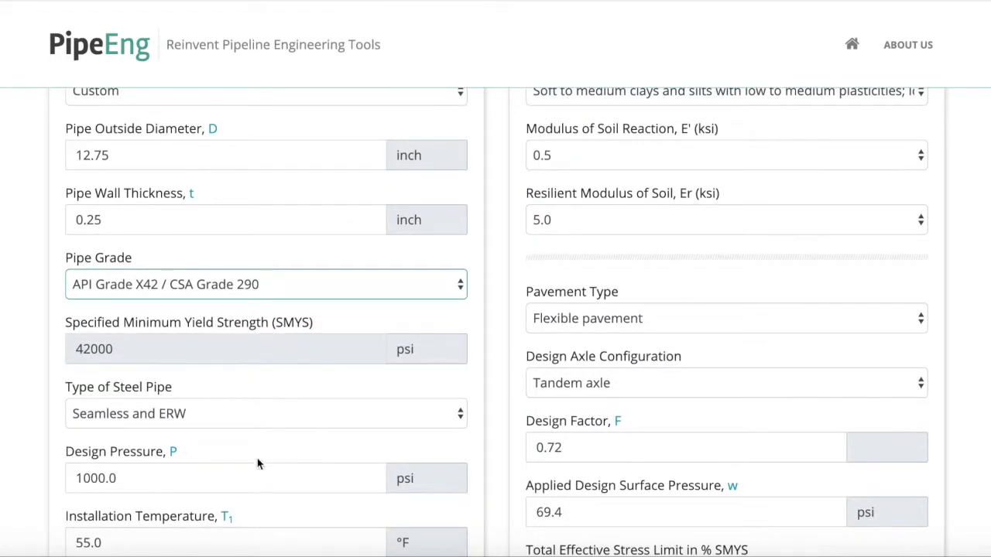
click(189, 413)
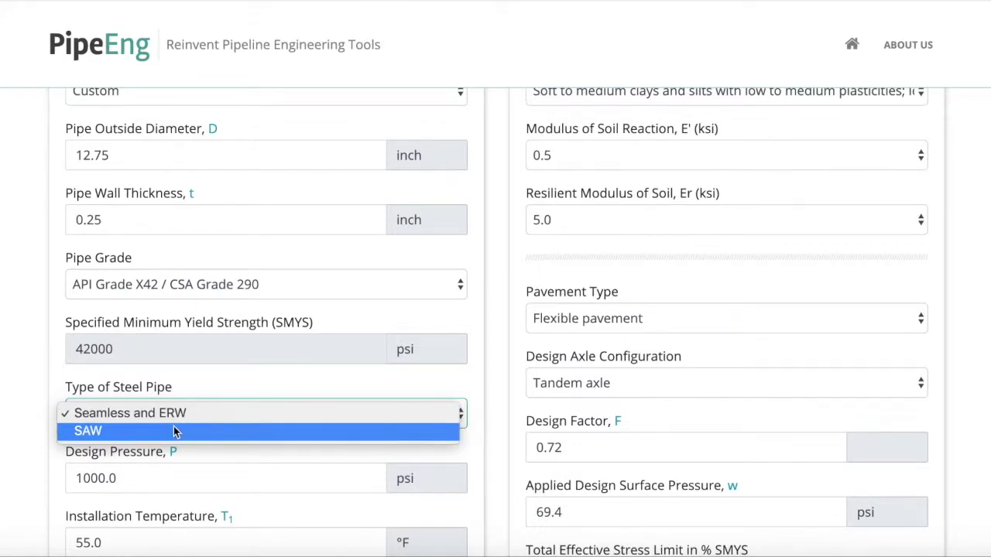
click(179, 417)
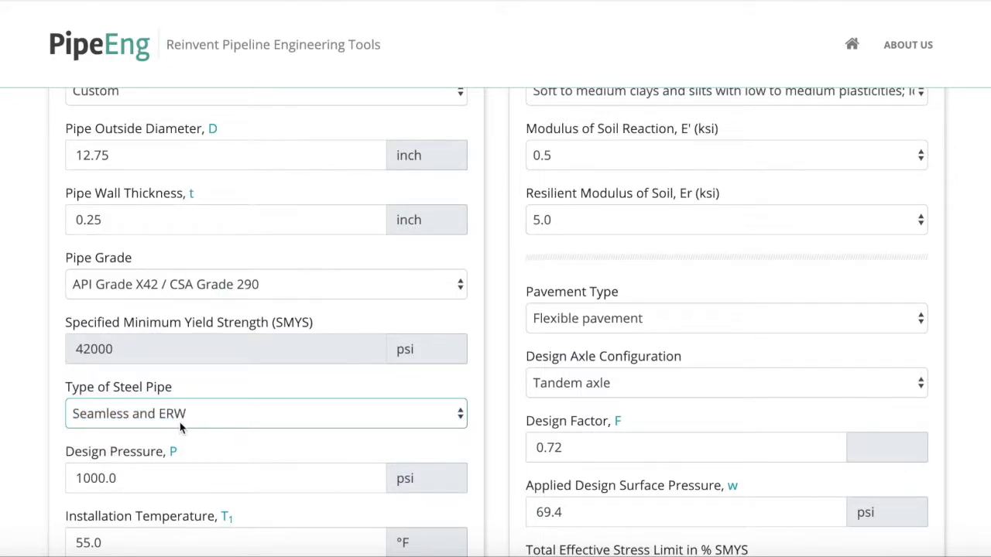
scroll(179, 426, down, 1)
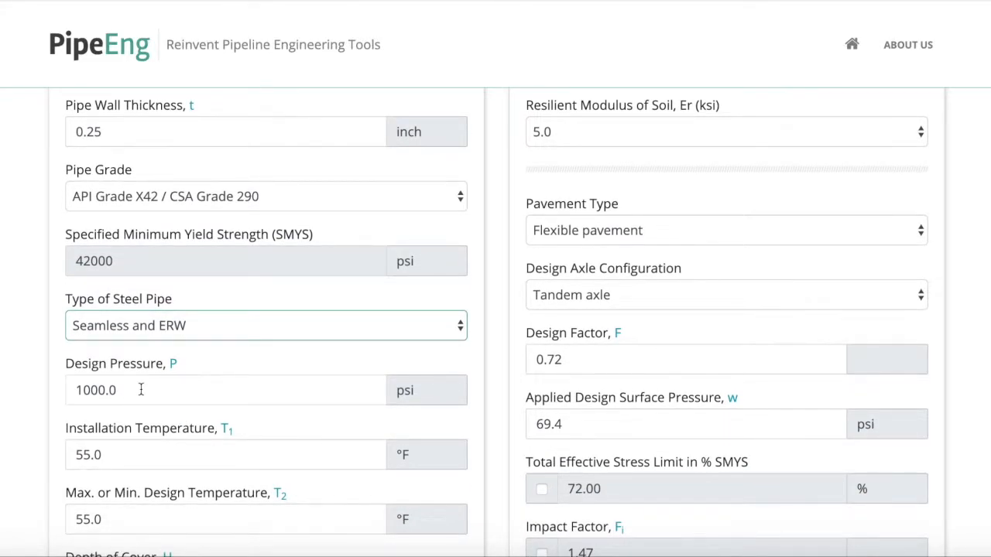
click(140, 389)
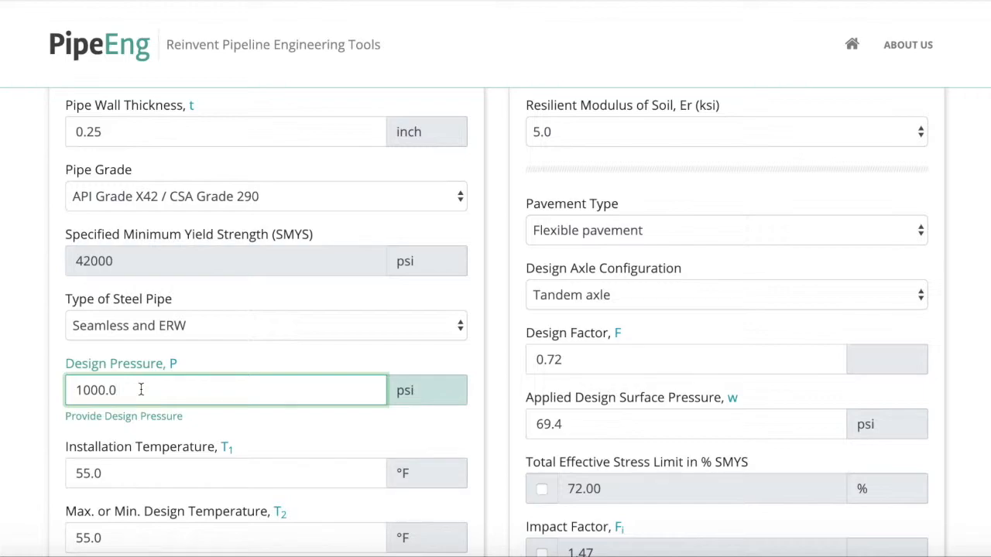
Step: Set the installation temperature to 60 °F and the maximum or minimum design temperature to 110 °F
scroll(648, 515, down, 2)
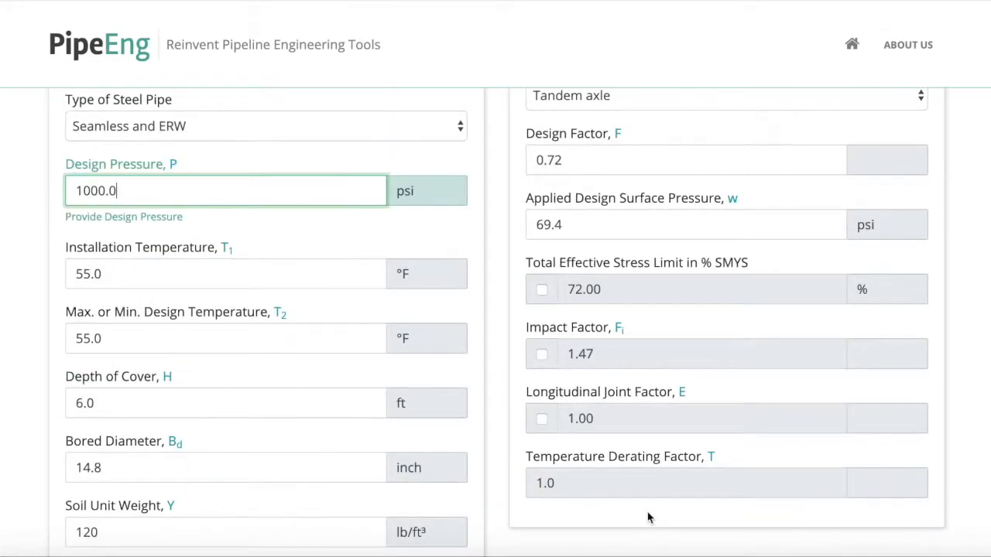
click(178, 265)
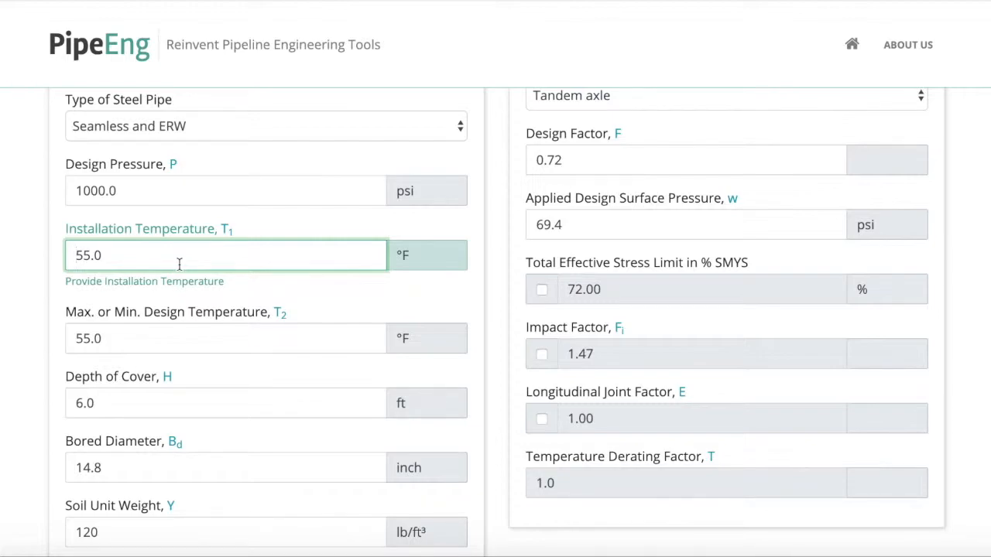
drag(128, 256, 62, 252)
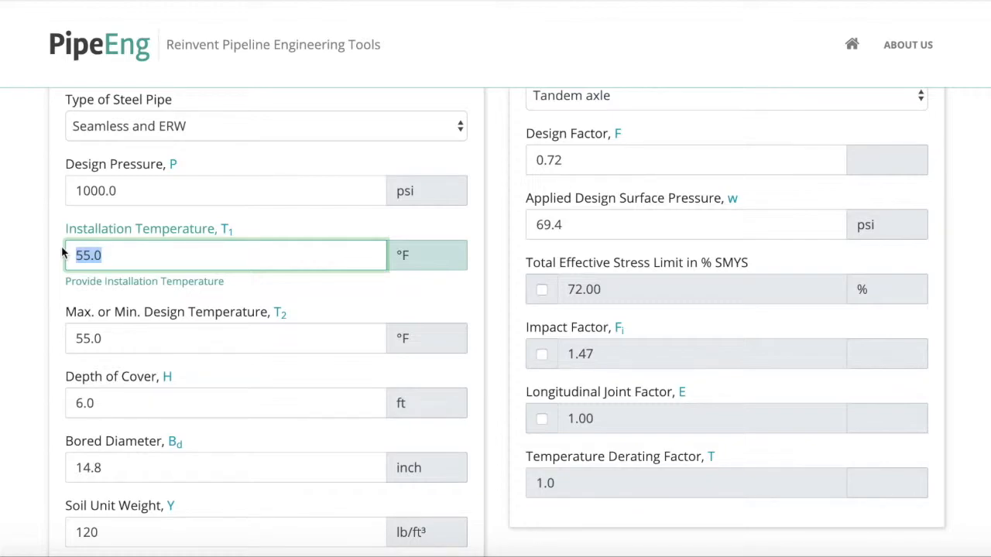
text(60)
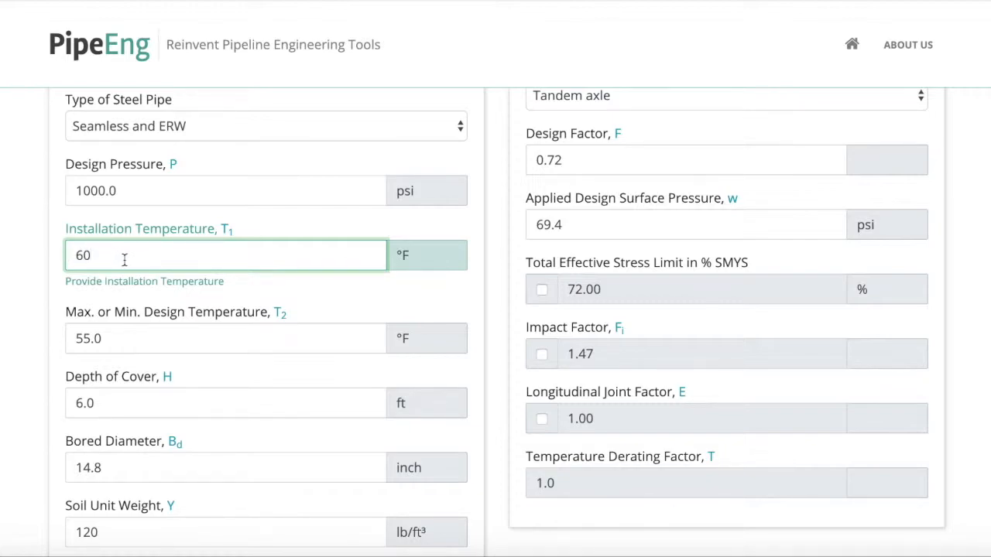
click(122, 338)
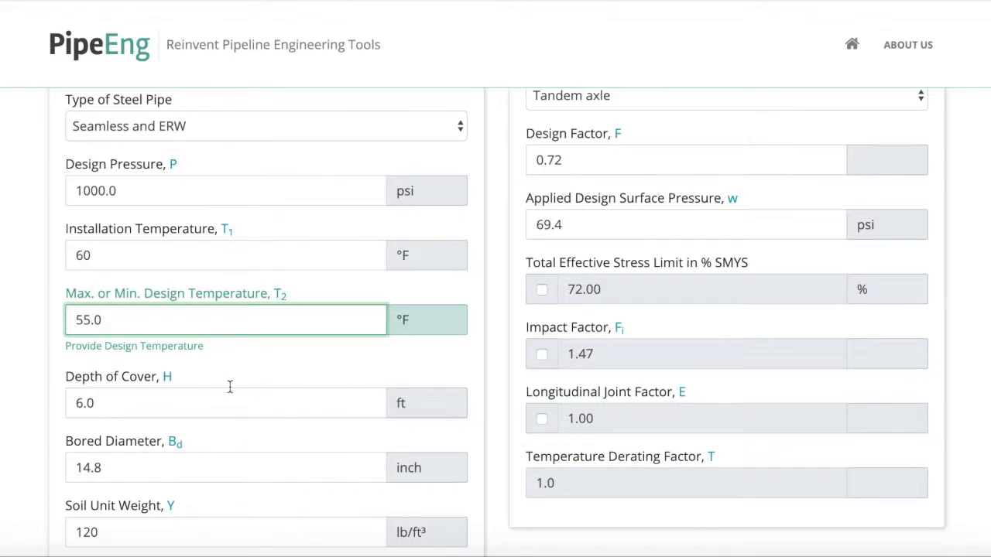
drag(125, 318, 47, 309)
text(110)
Step: Set the depth of cover to 4 ft
click(113, 398)
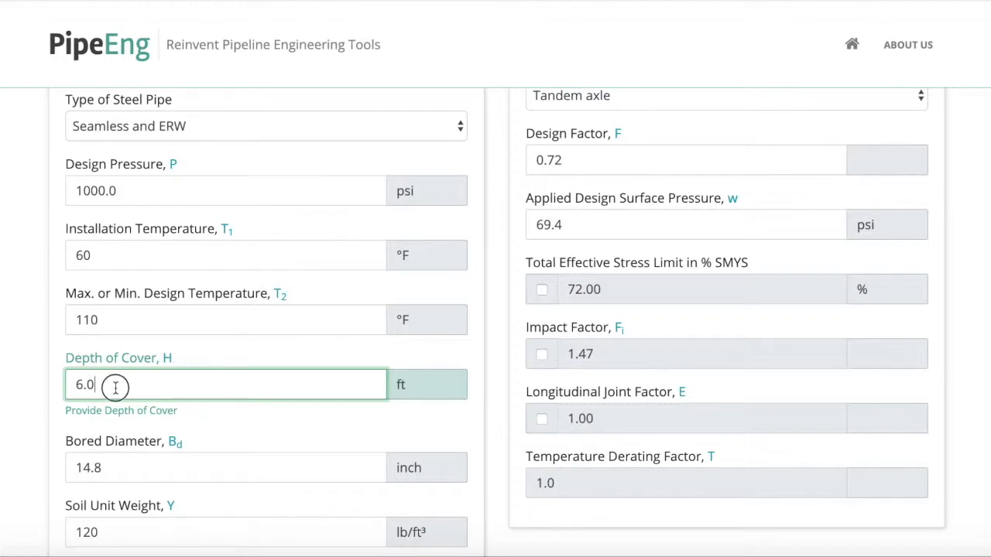
drag(114, 387, 49, 375)
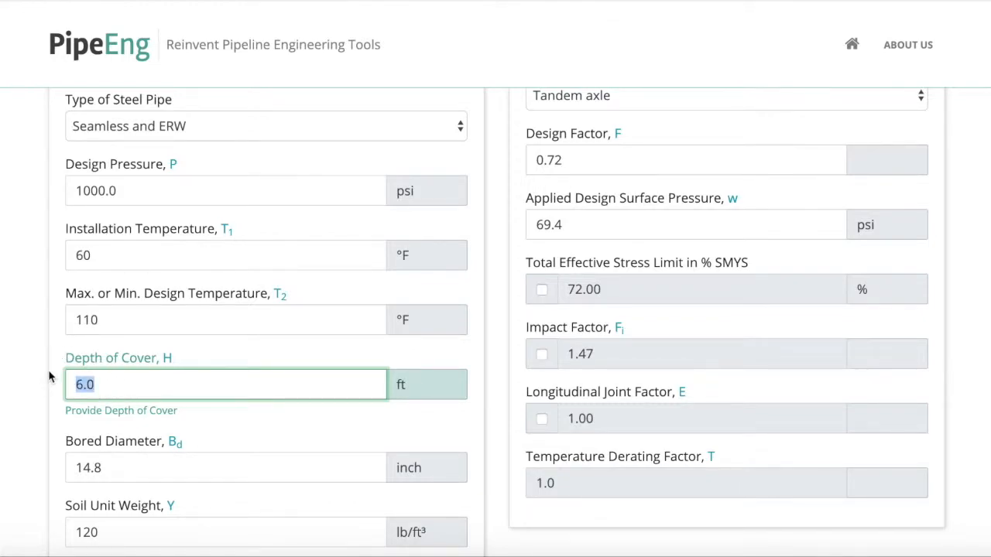
text(4)
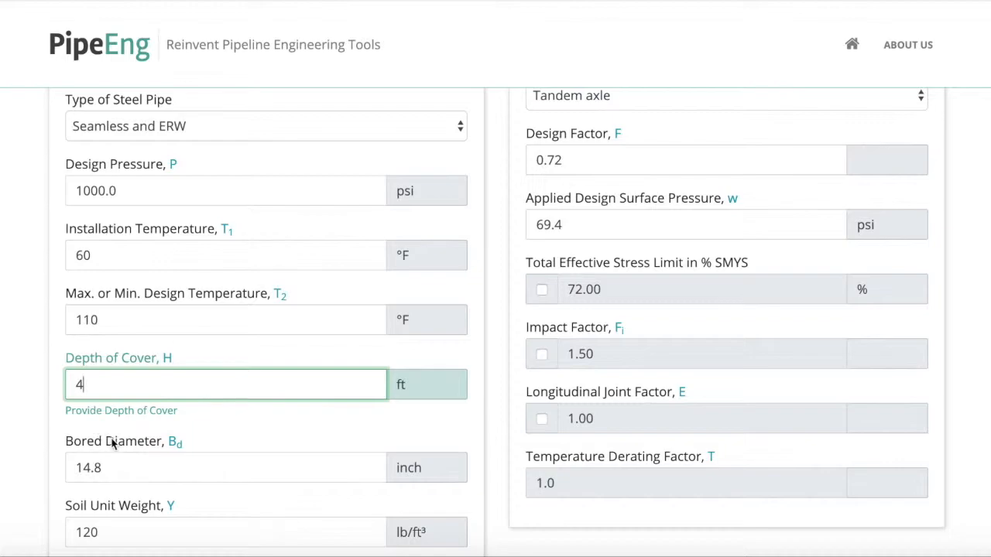
Step: Check the guidance notes for the bored diameter and the soil unit weight
click(127, 466)
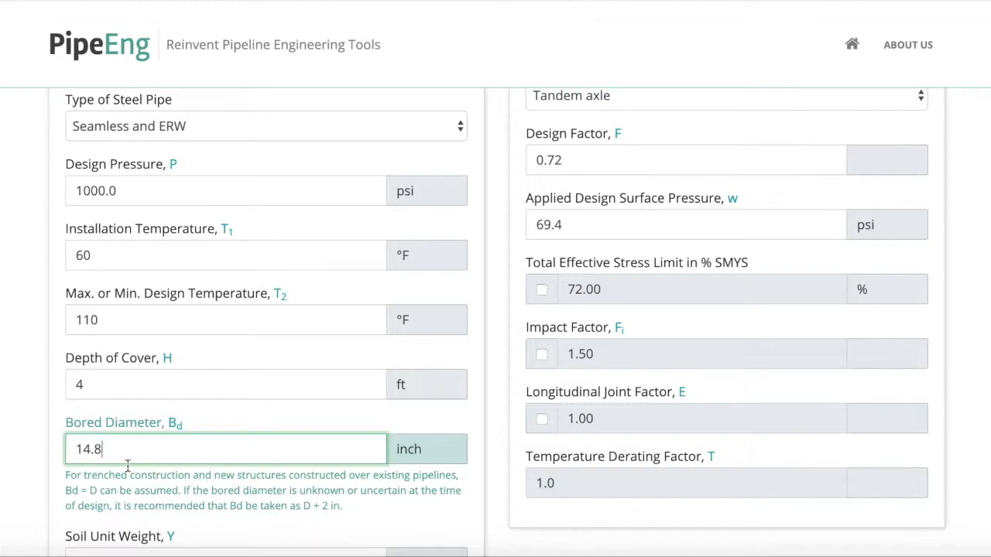
scroll(127, 465, down, 1)
scroll(127, 466, down, 2)
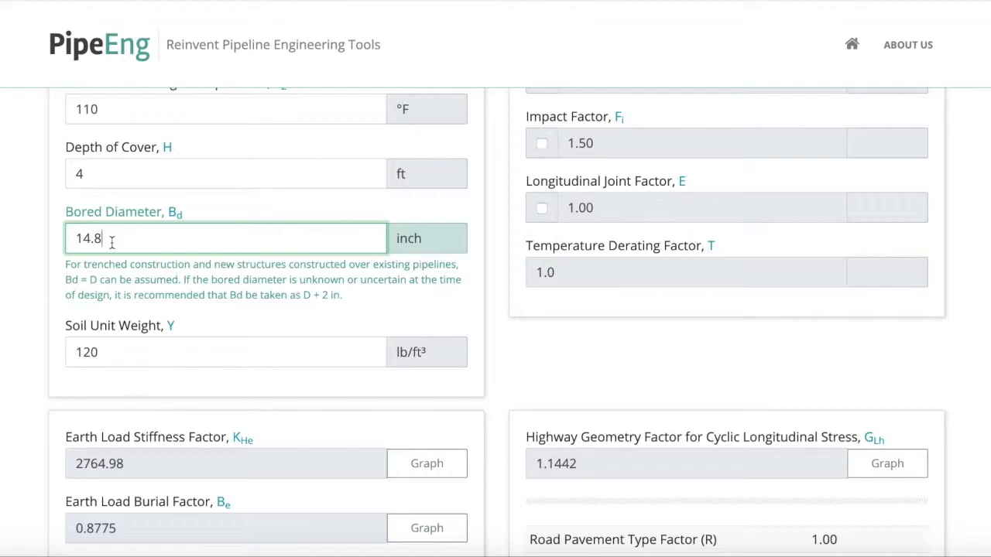
click(126, 352)
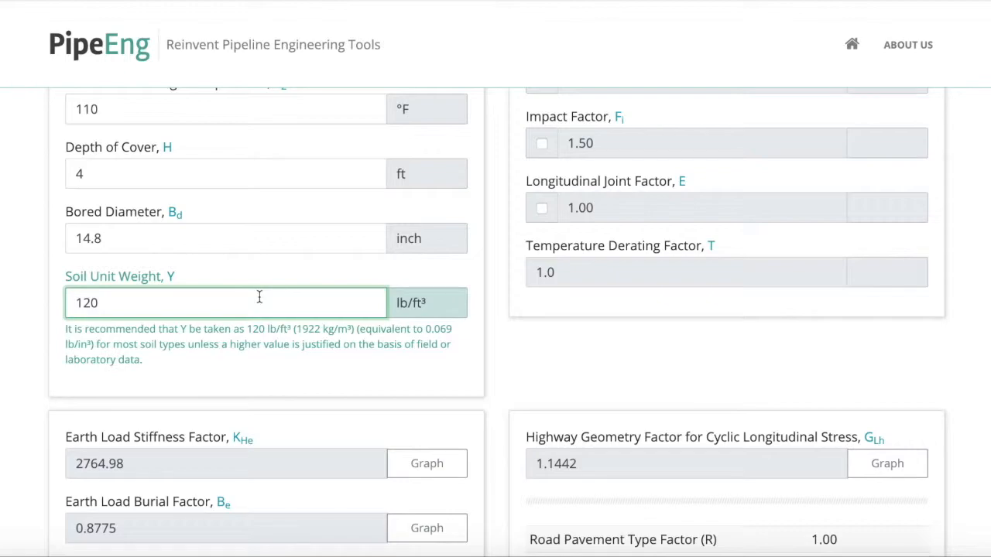
Step: Try the different soil types in turn, from soft to medium clays and silts with high plasticities to dense to very dense sands and gravels
scroll(914, 257, up, 3)
scroll(915, 259, up, 2)
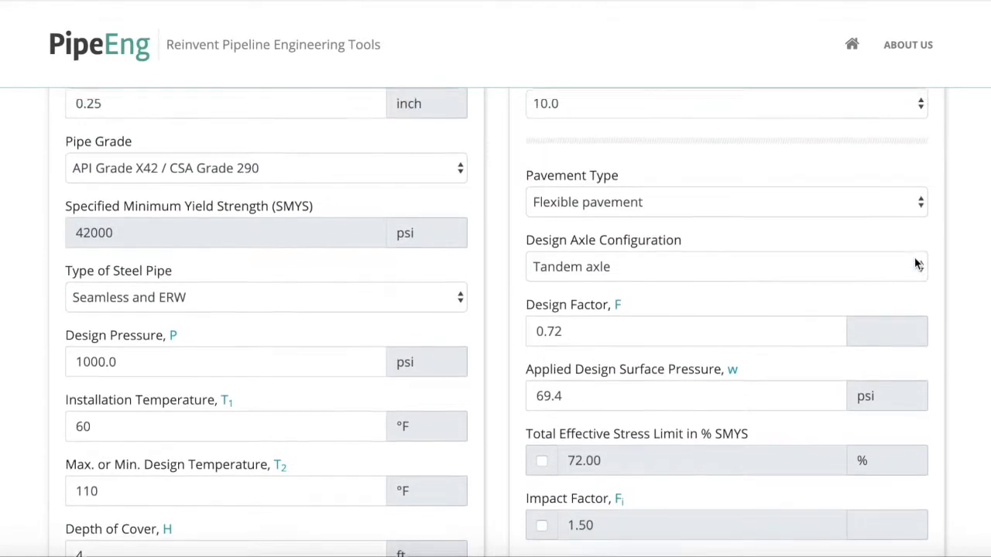
scroll(915, 263, up, 2)
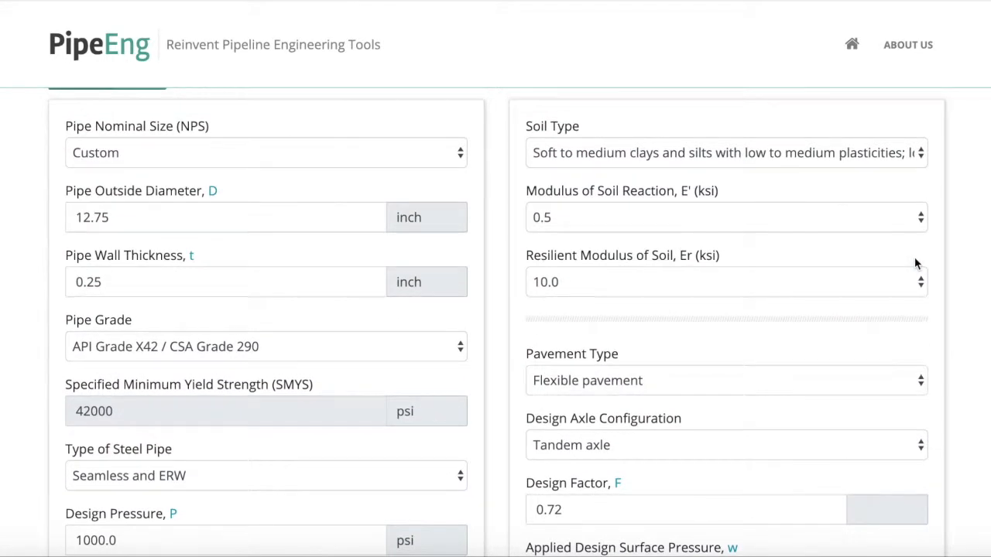
scroll(914, 264, up, 1)
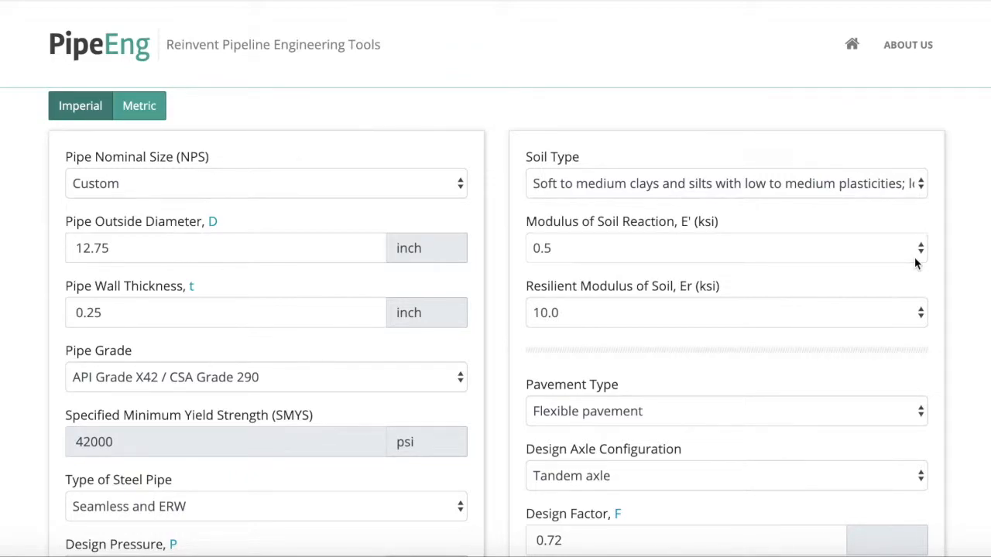
click(561, 184)
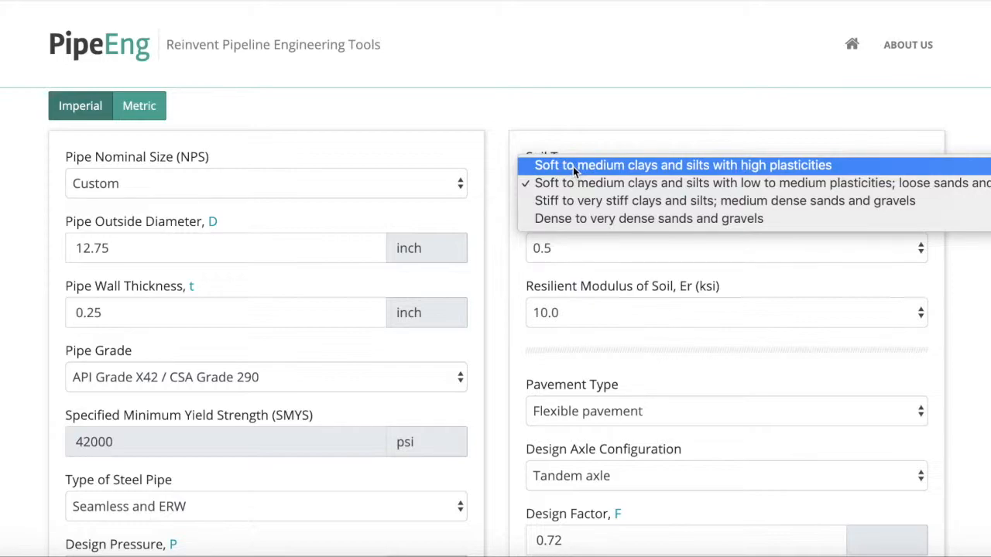
click(573, 166)
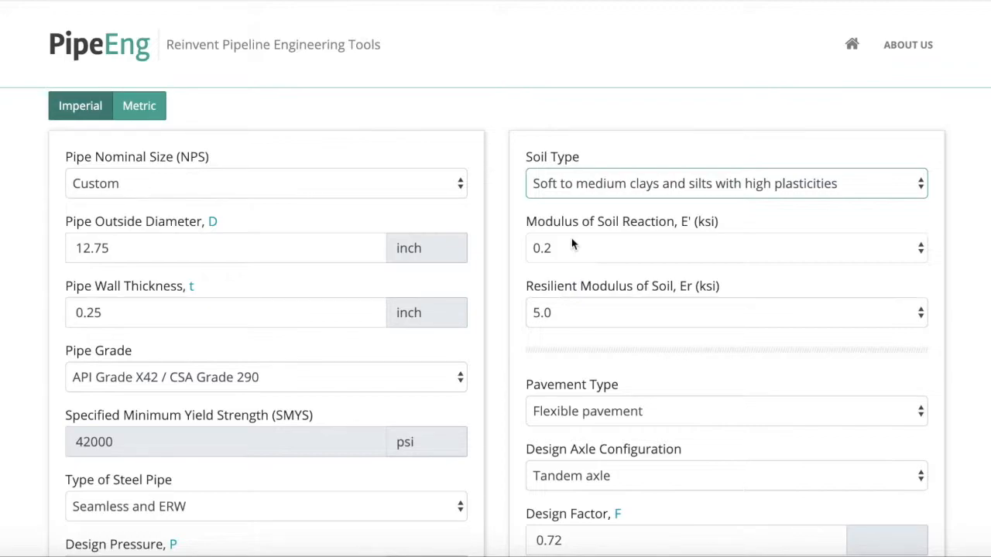
click(586, 182)
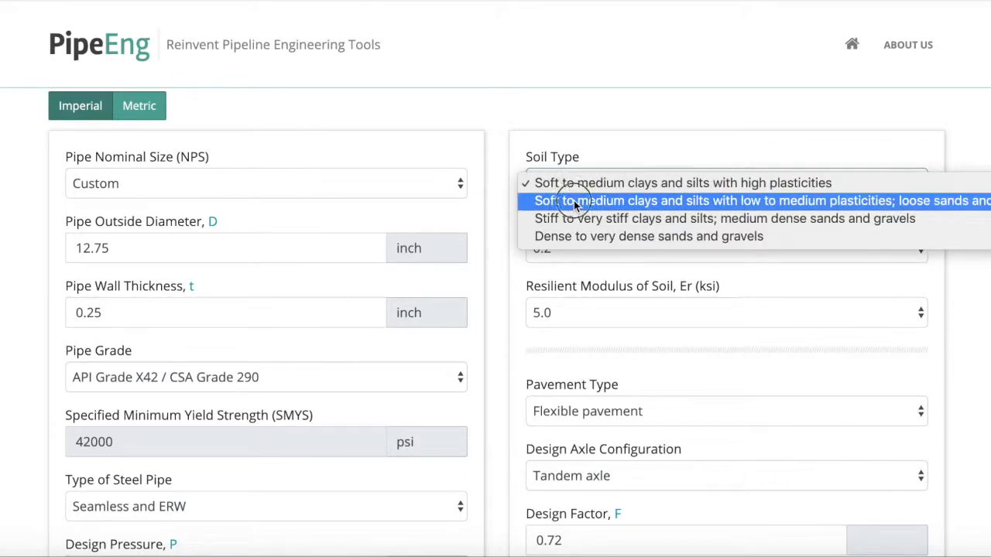
key(Escape)
click(581, 179)
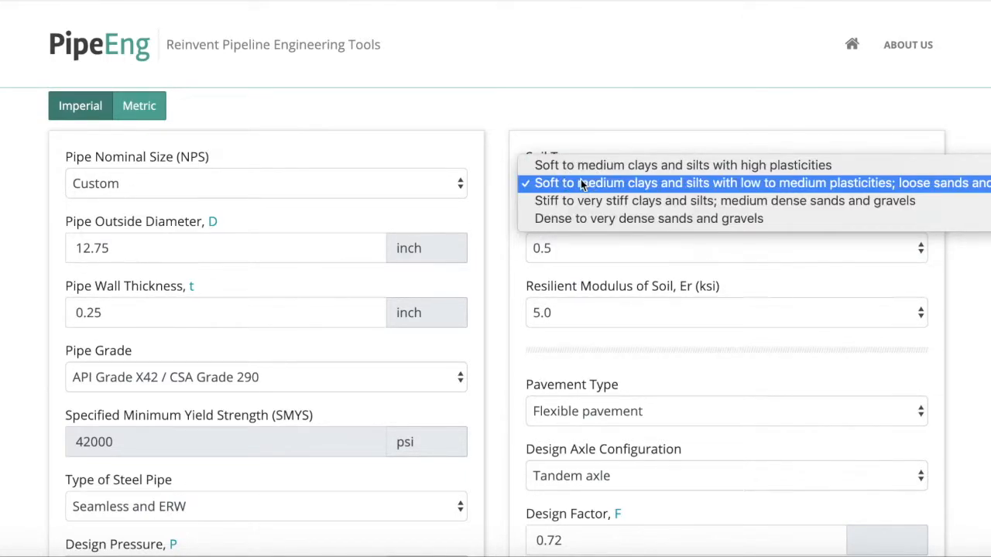
click(577, 201)
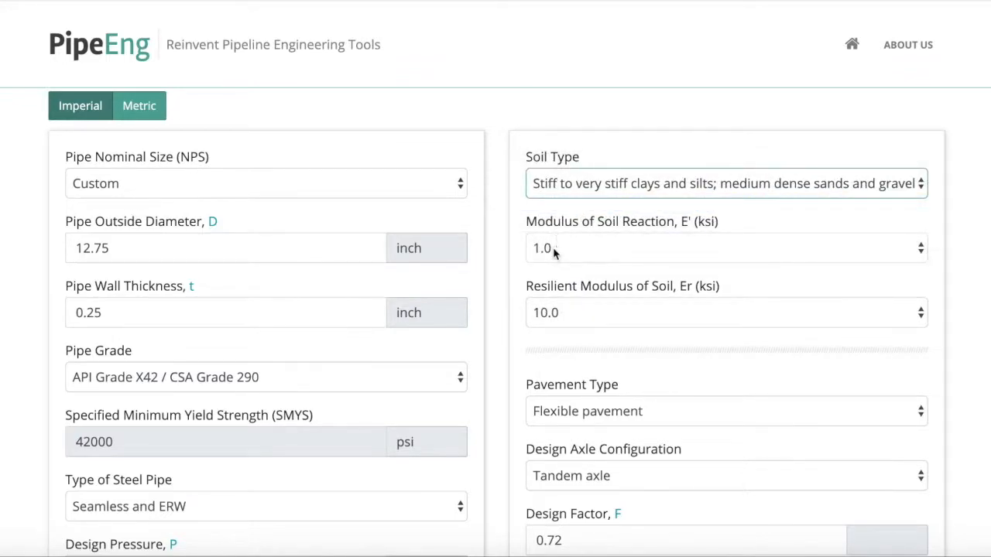
click(581, 183)
click(577, 203)
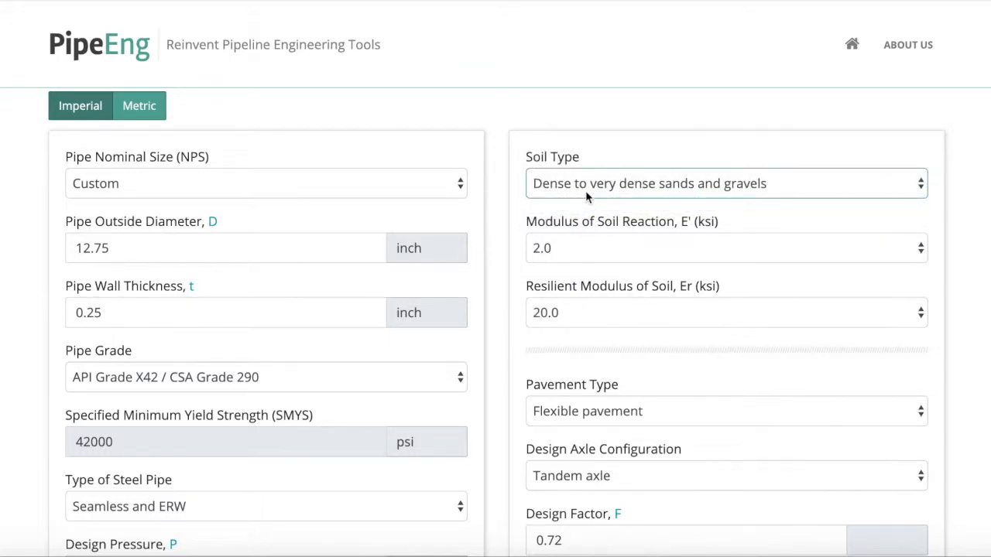
Step: Set the soil type to soft to medium clays and silts with low to medium plasticities and the resilient modulus of soil to 10.0 ksi
click(585, 191)
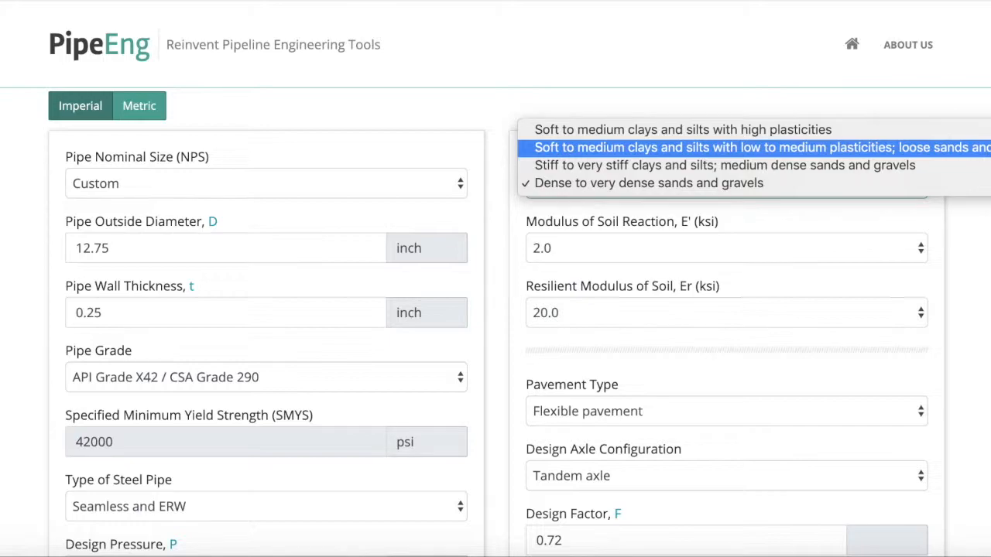
click(682, 148)
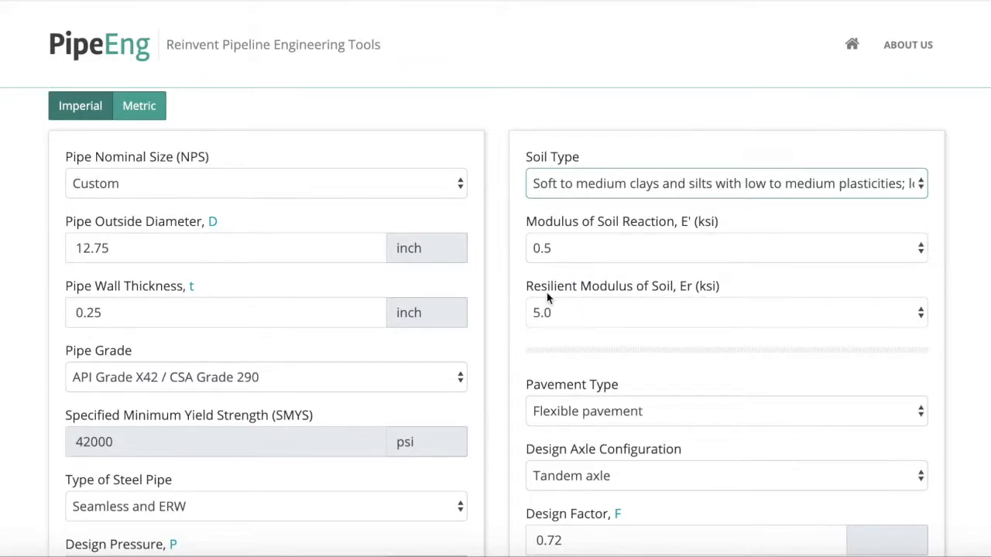
click(548, 313)
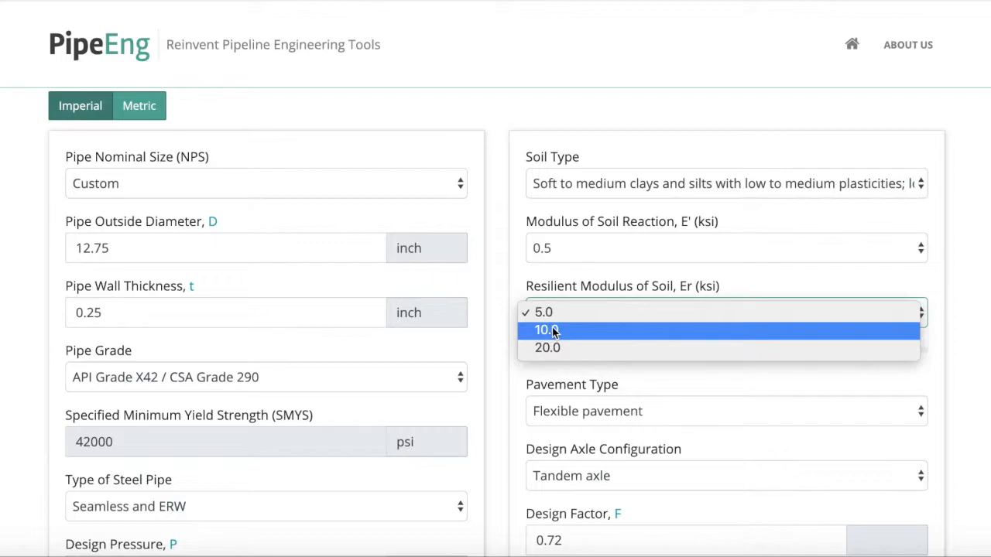
click(552, 327)
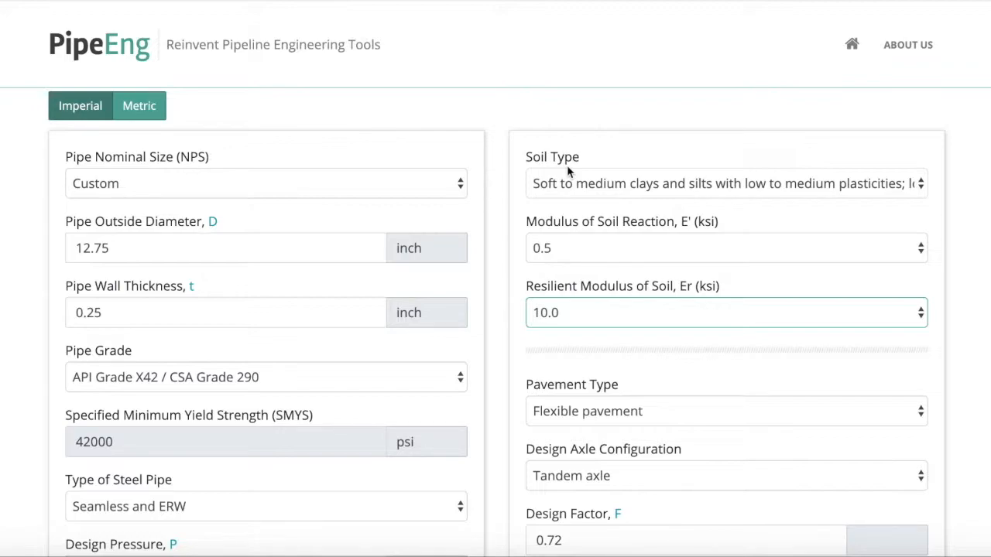
Step: Set the pavement type to Rigid pavement and keep Tandem axle as the design axle configuration
key(Tab)
scroll(577, 124, down, 1)
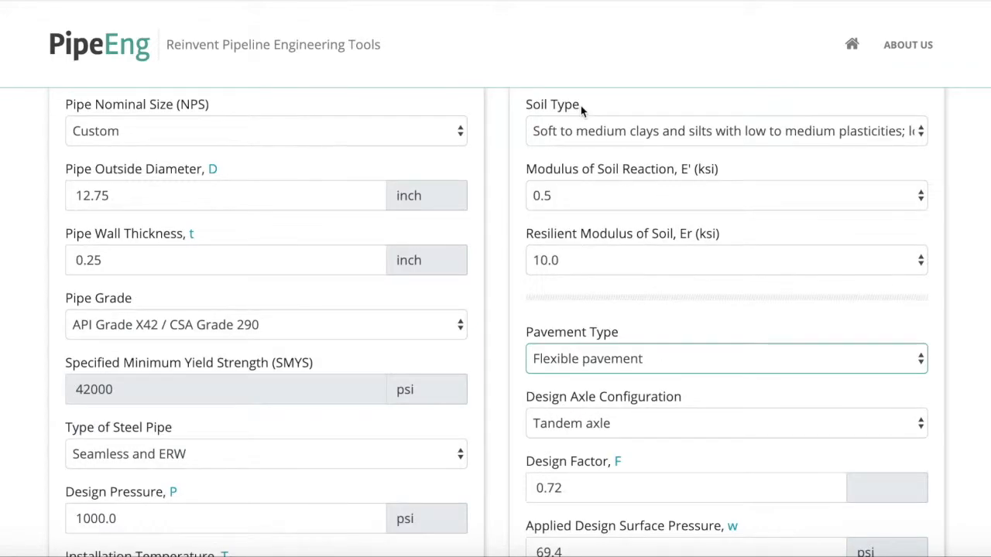
scroll(641, 312, down, 2)
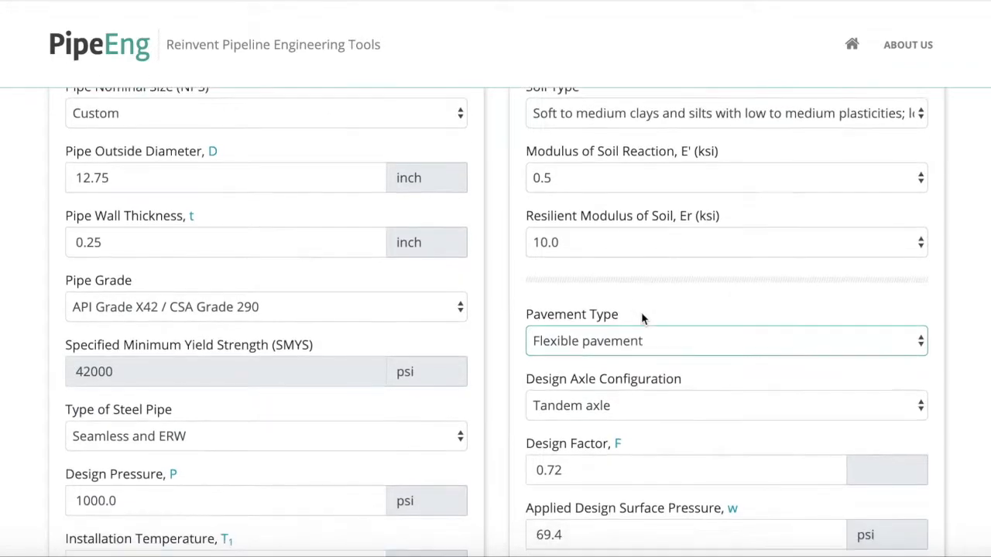
scroll(641, 312, down, 1)
scroll(641, 312, down, 1)
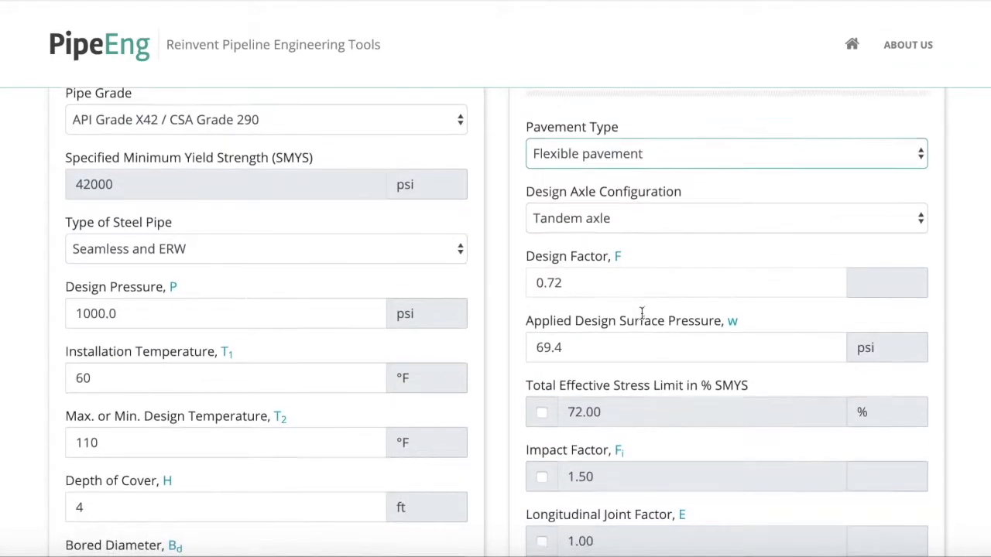
click(614, 157)
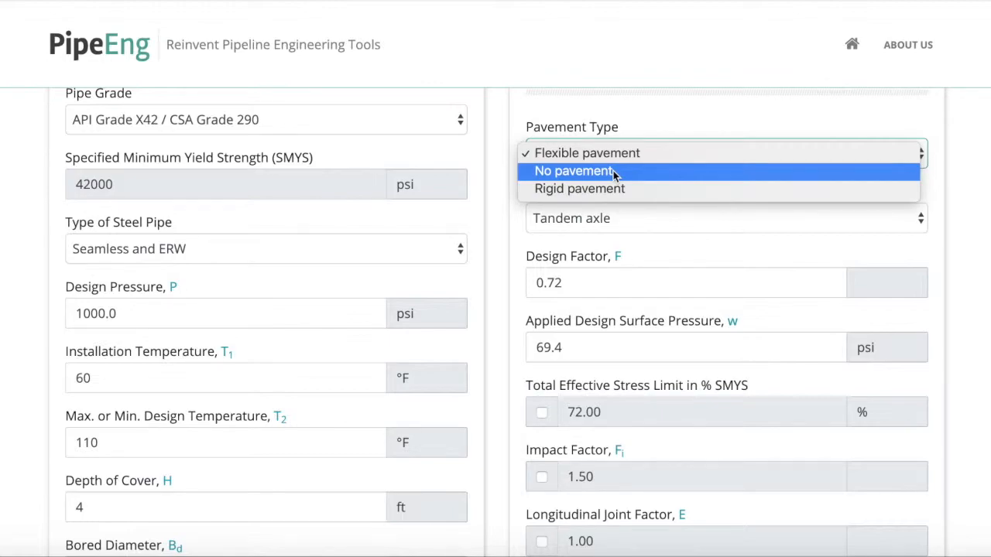
click(566, 193)
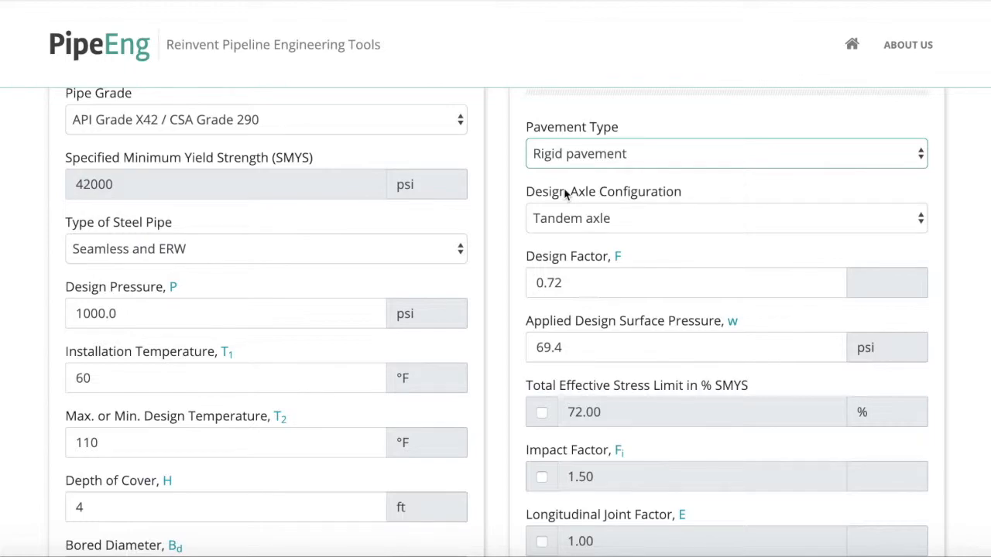
click(603, 219)
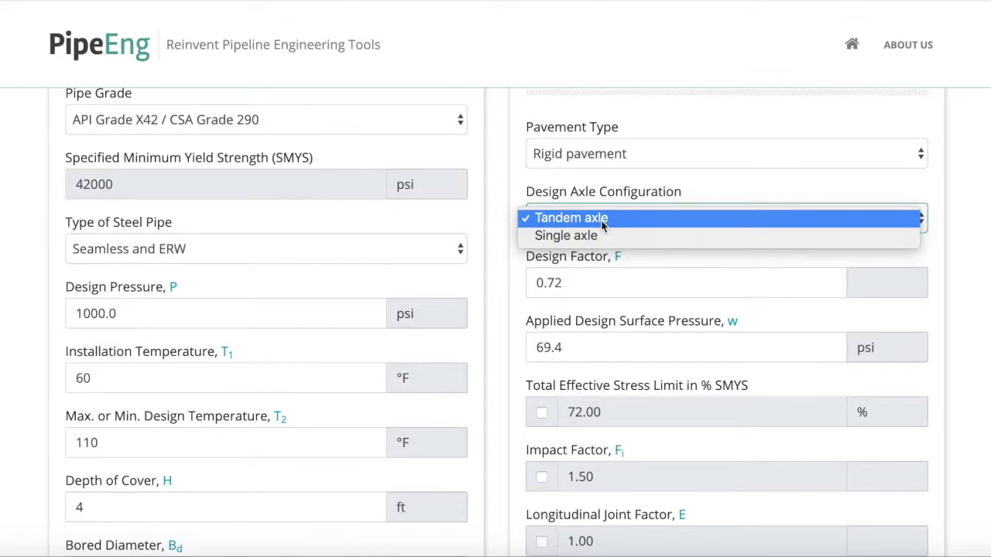
click(602, 221)
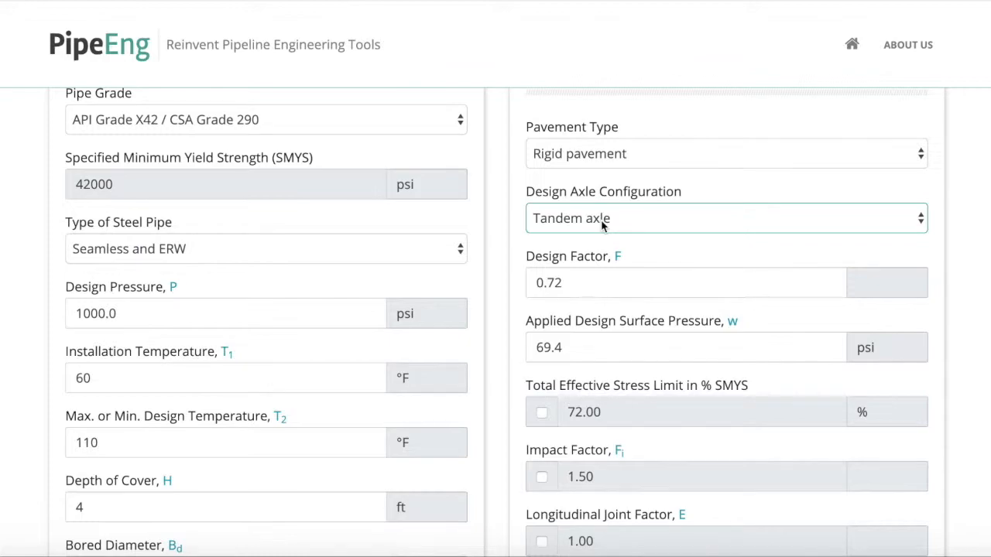
Step: Check the guidance notes for the design factor and the applied design surface pressure
click(585, 281)
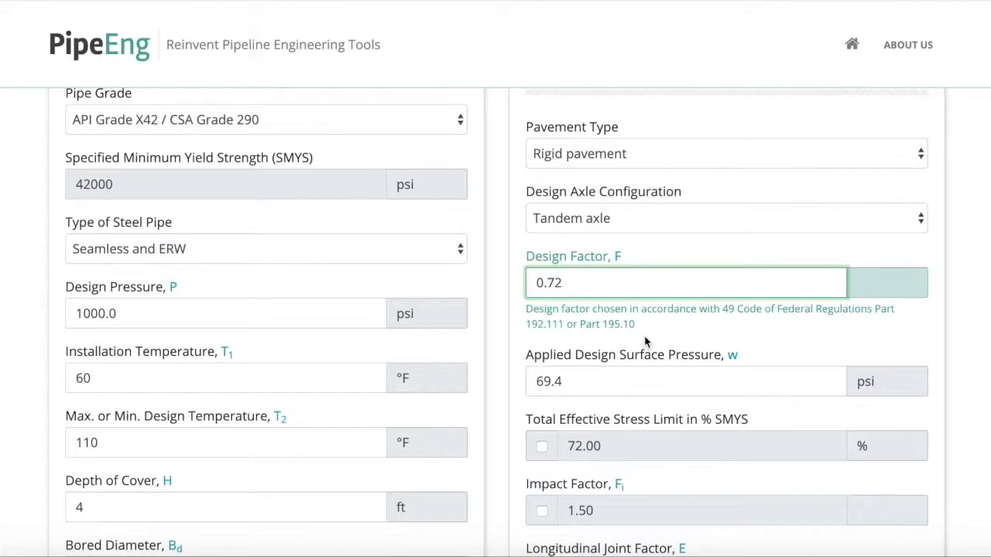
click(609, 380)
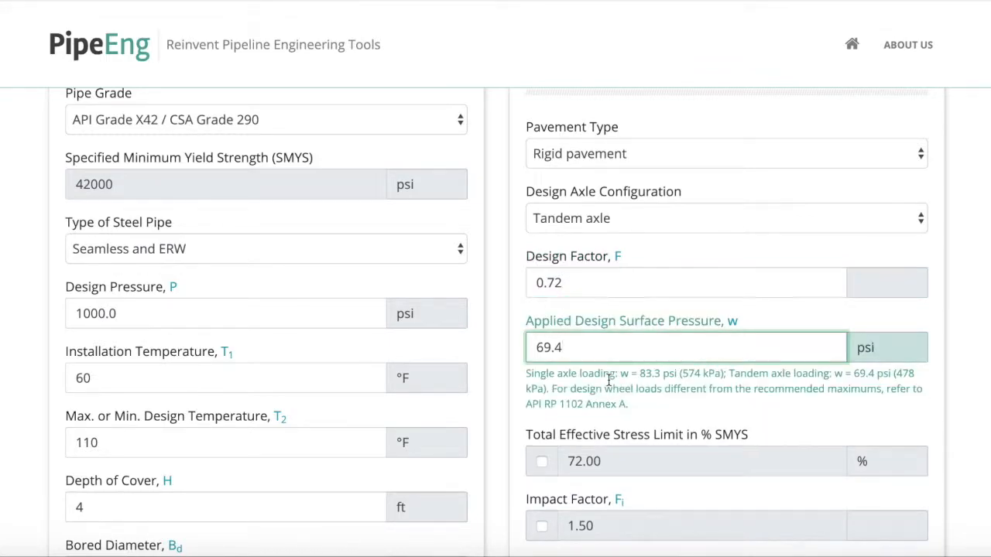
scroll(609, 380, down, 3)
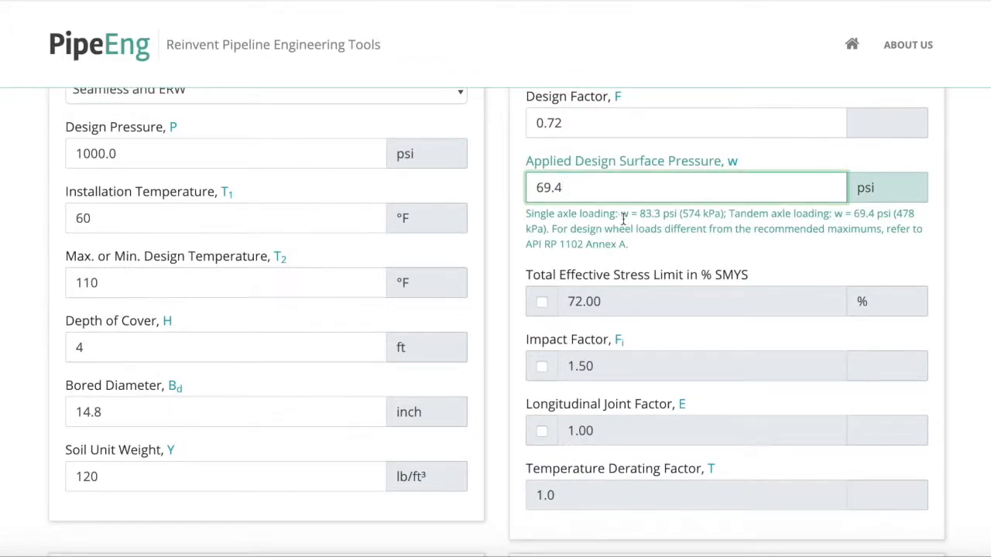
scroll(624, 218, up, 2)
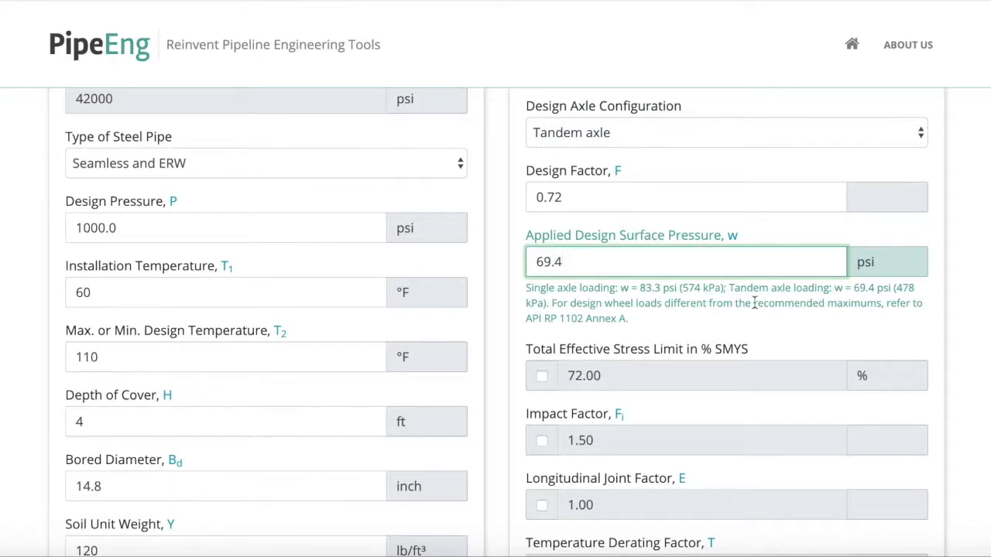
scroll(754, 303, down, 2)
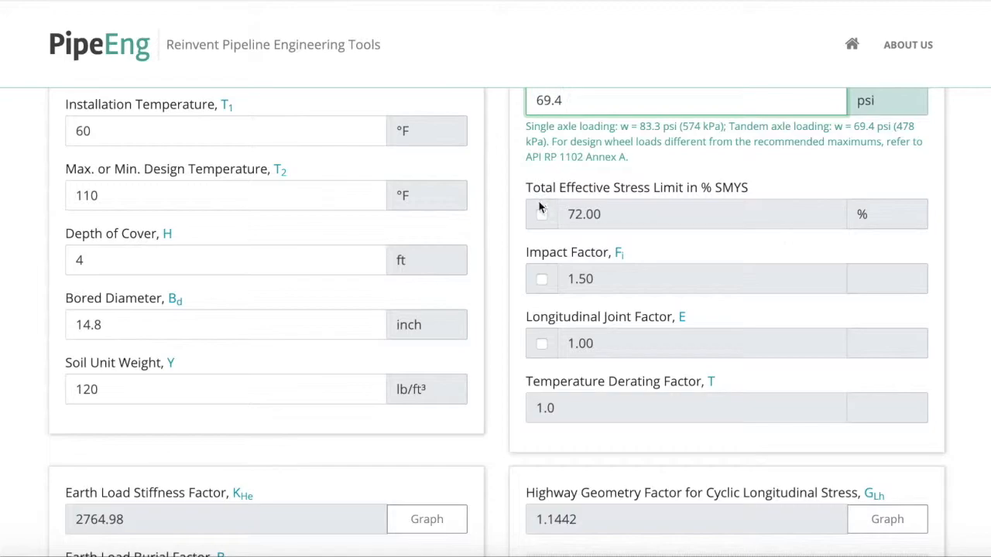
double_click(589, 210)
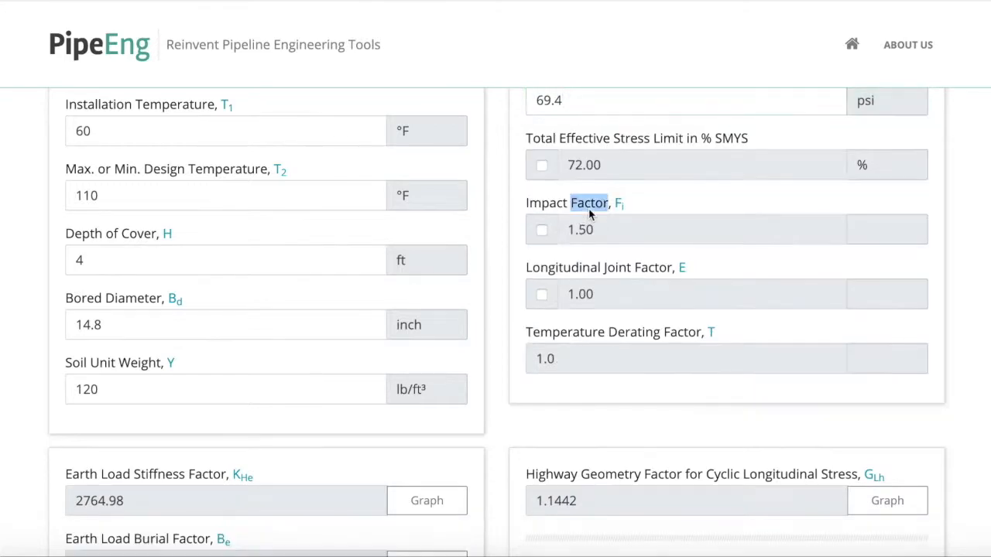
click(598, 161)
click(590, 230)
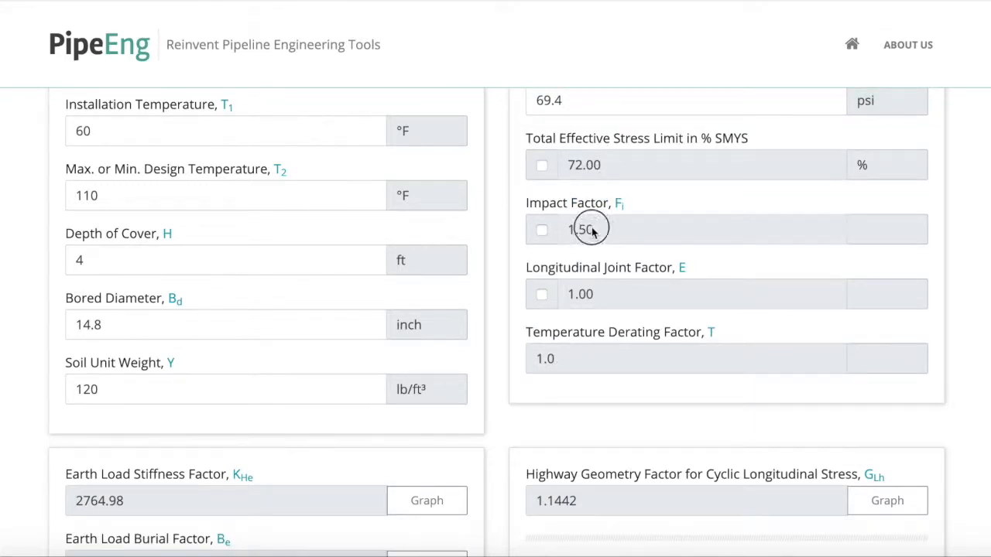
click(588, 293)
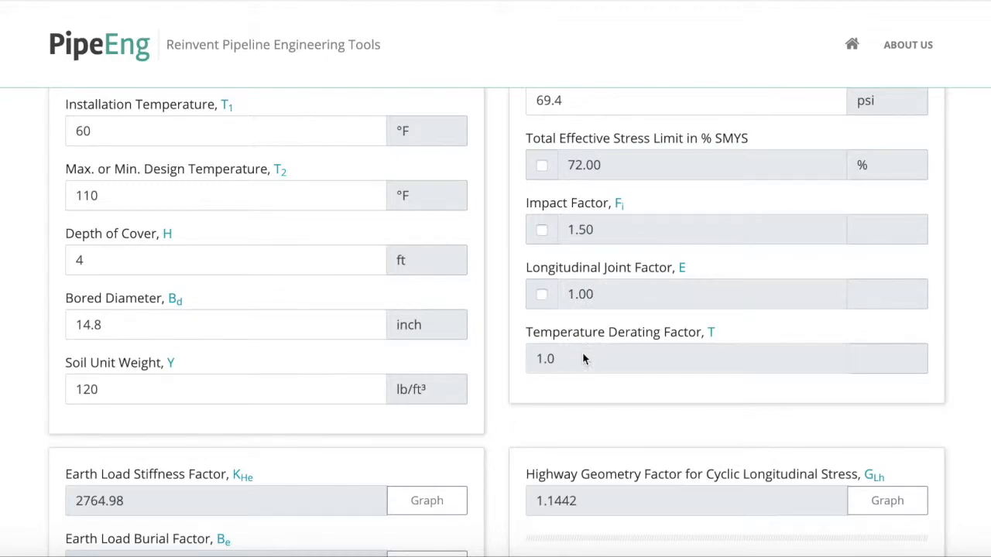
click(593, 291)
Step: Try a manual total effective stress limit of 90% SMYS and revert to the default limit
click(542, 166)
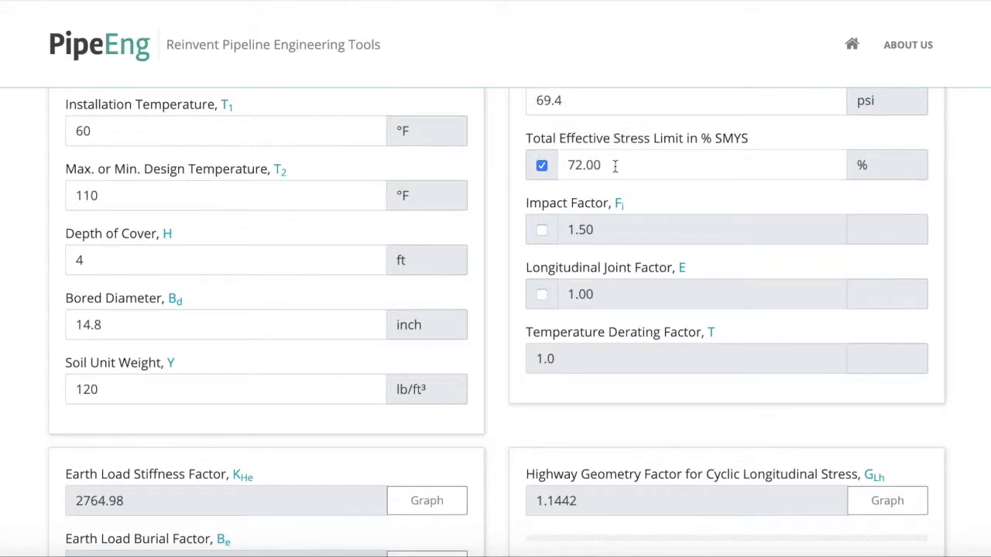
drag(613, 165, 569, 163)
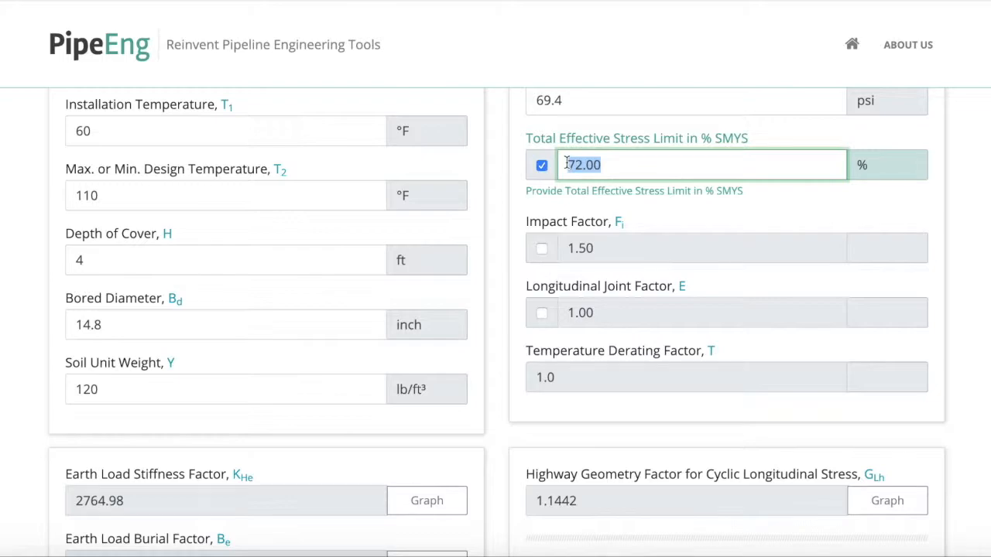
text(90)
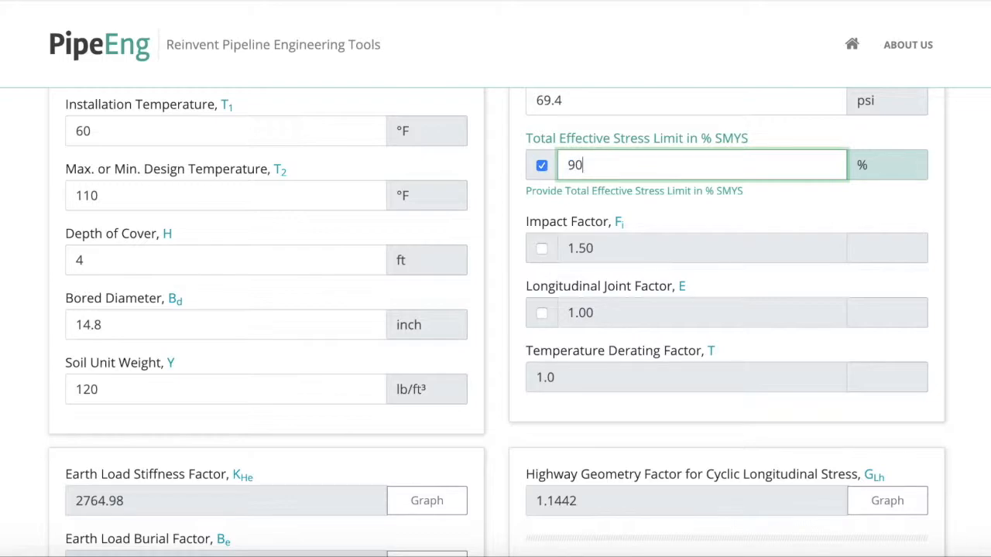
click(592, 192)
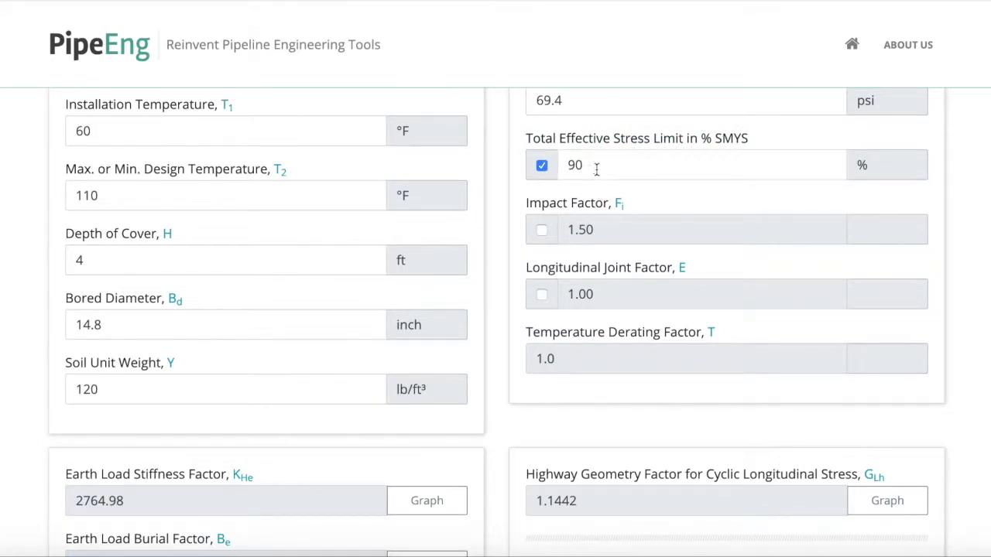
click(542, 166)
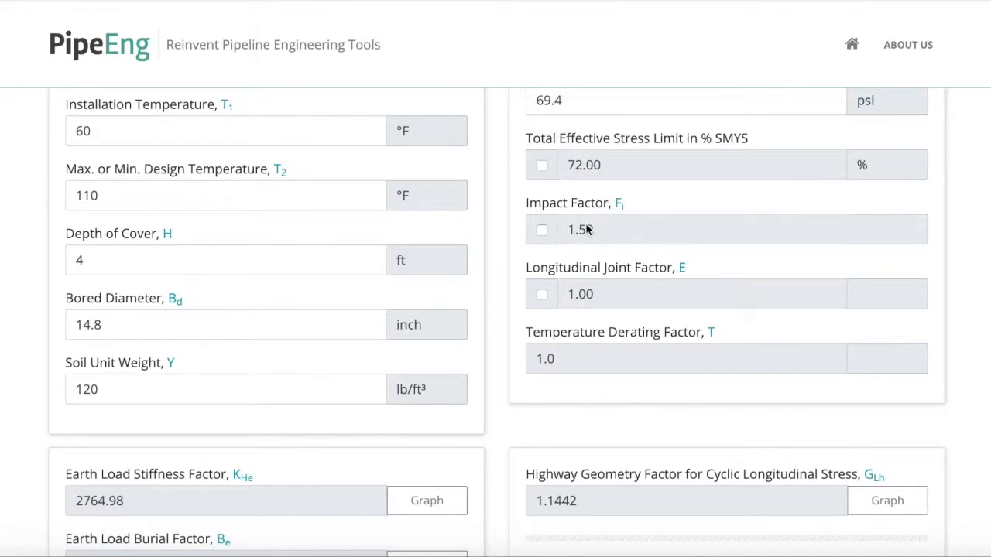
Step: Try manual entry of the impact factor, check its guidance note, and revert to the default factor
click(542, 231)
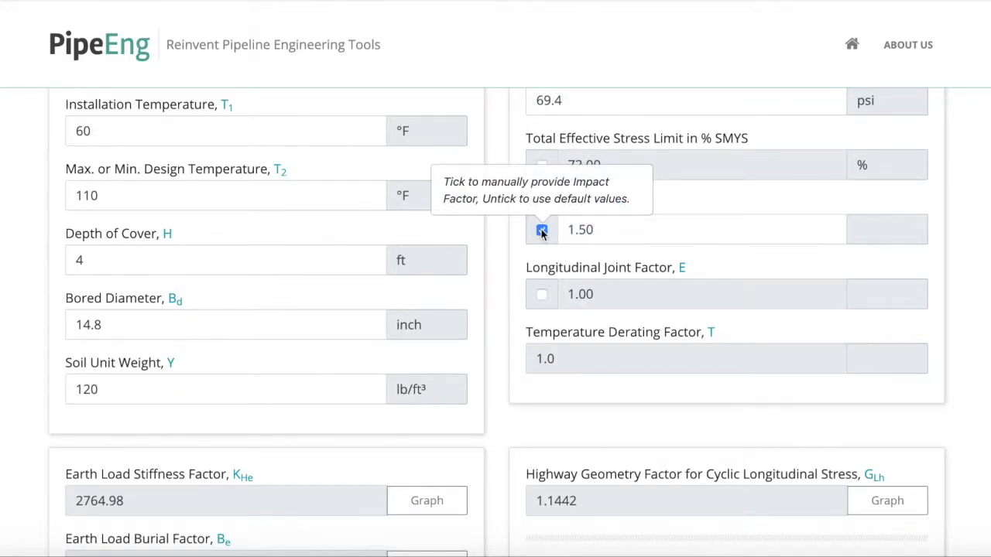
drag(595, 229, 554, 230)
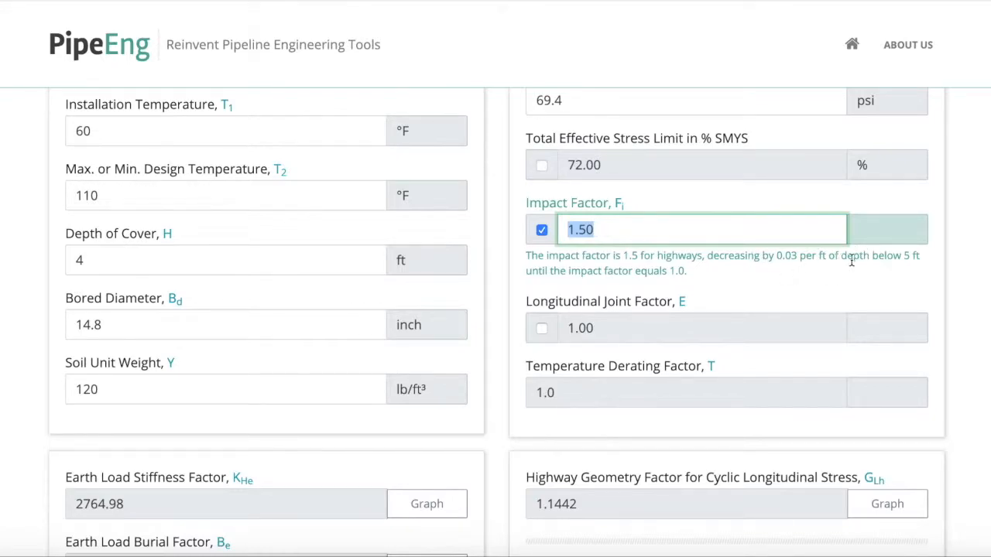
click(615, 226)
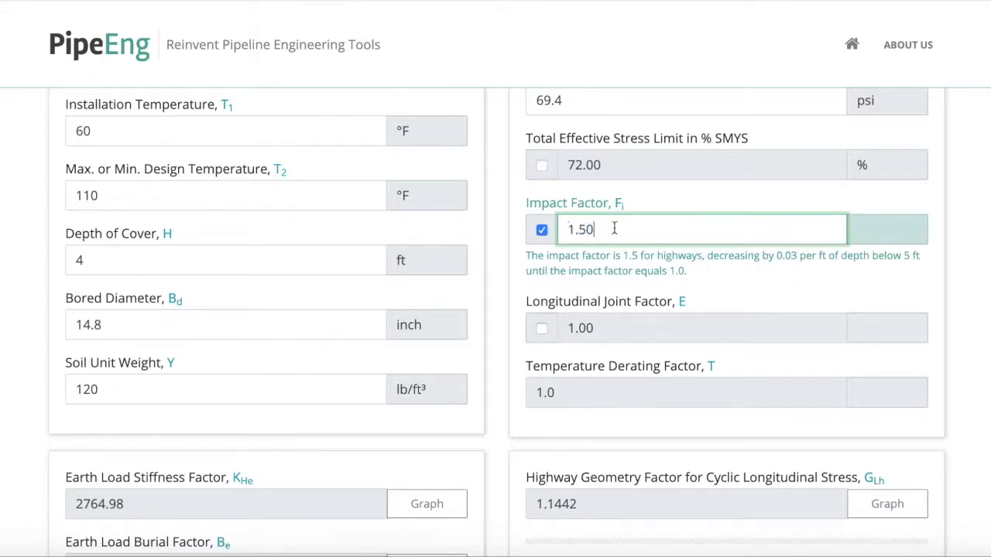
click(541, 231)
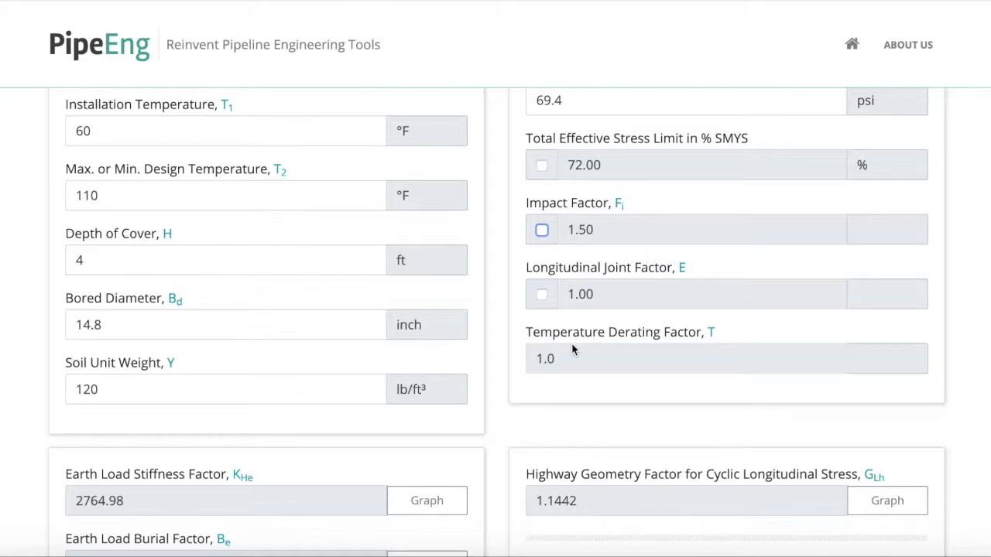
Step: Review the Earth Load Stiffness Factor graph and its input table, including the plotted design point, and close it
scroll(571, 342, down, 3)
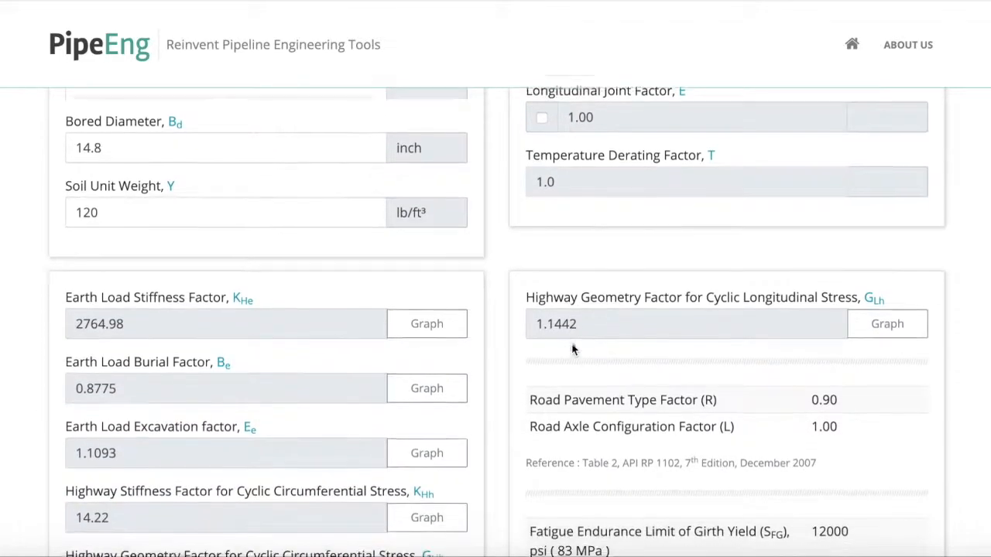
scroll(573, 346, down, 2)
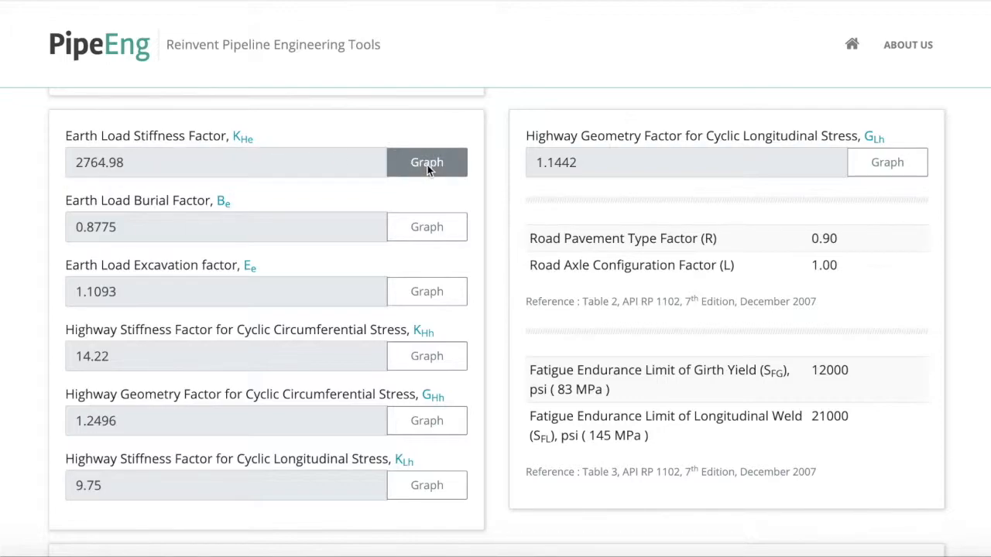
click(448, 170)
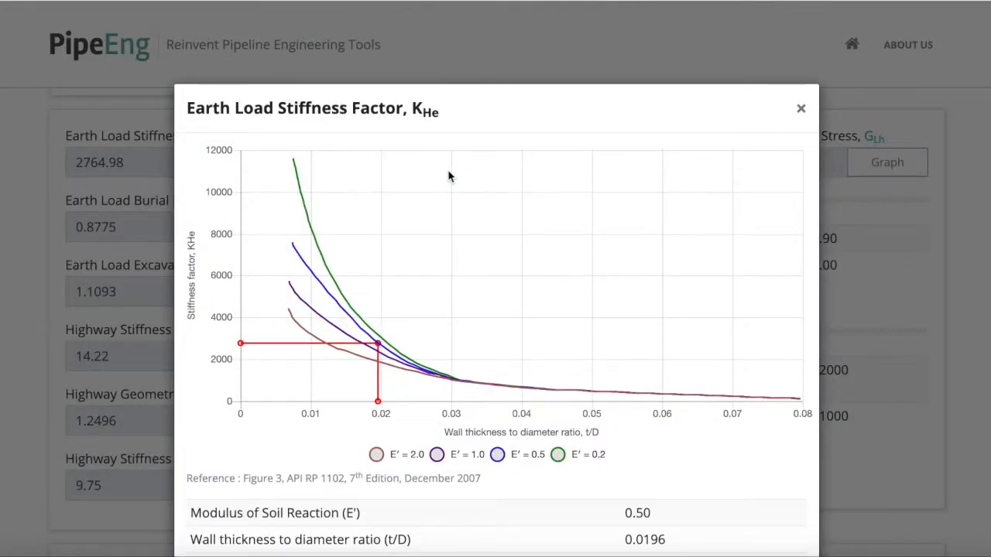
scroll(468, 313, down, 2)
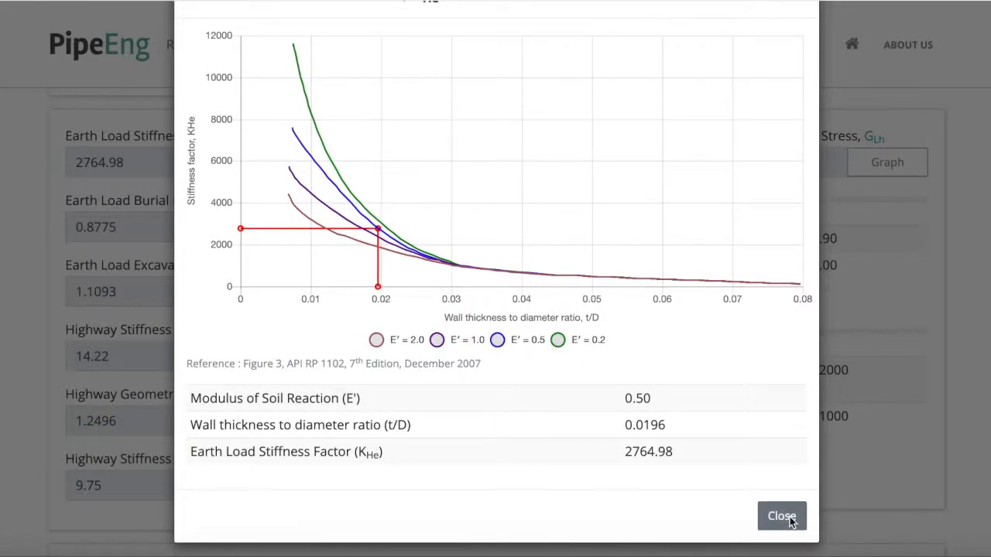
scroll(707, 320, up, 2)
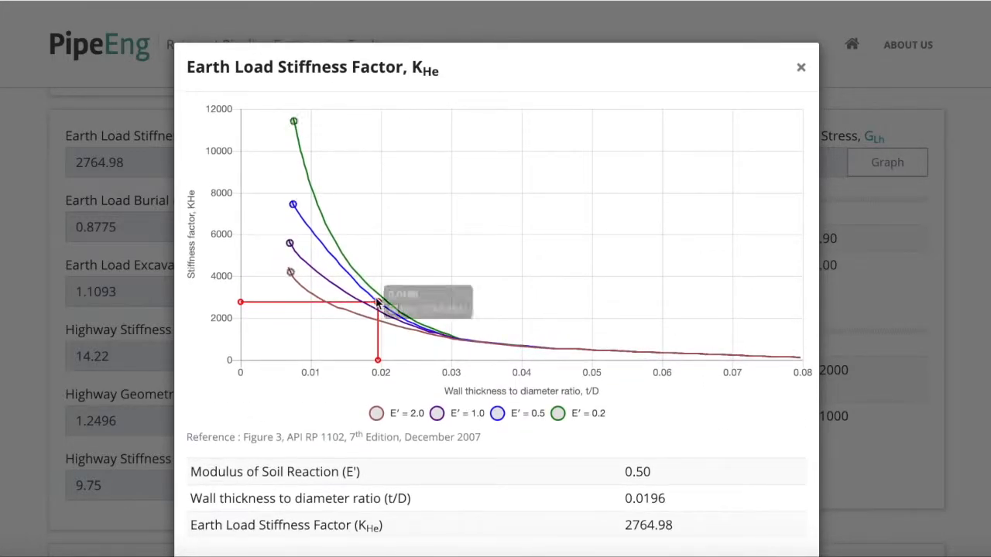
scroll(593, 343, down, 2)
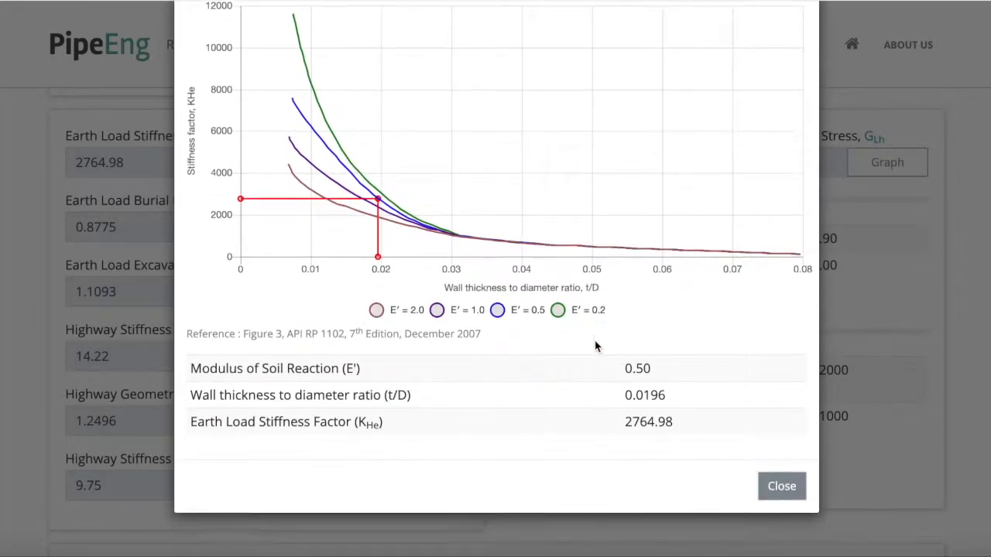
click(782, 487)
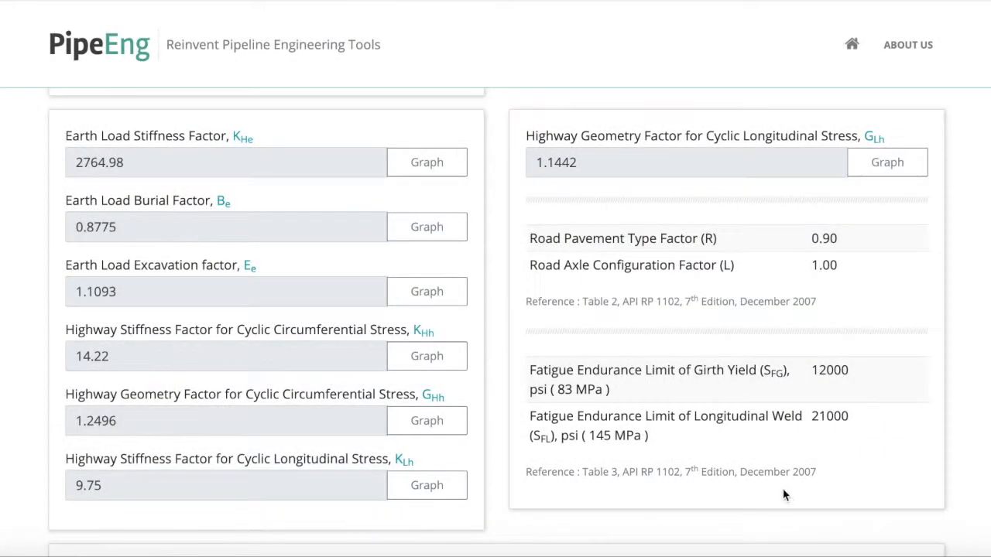
Step: Review the graphs and tables for the Earth Load Burial Factor and the Earth Load Excavation Factor
click(432, 239)
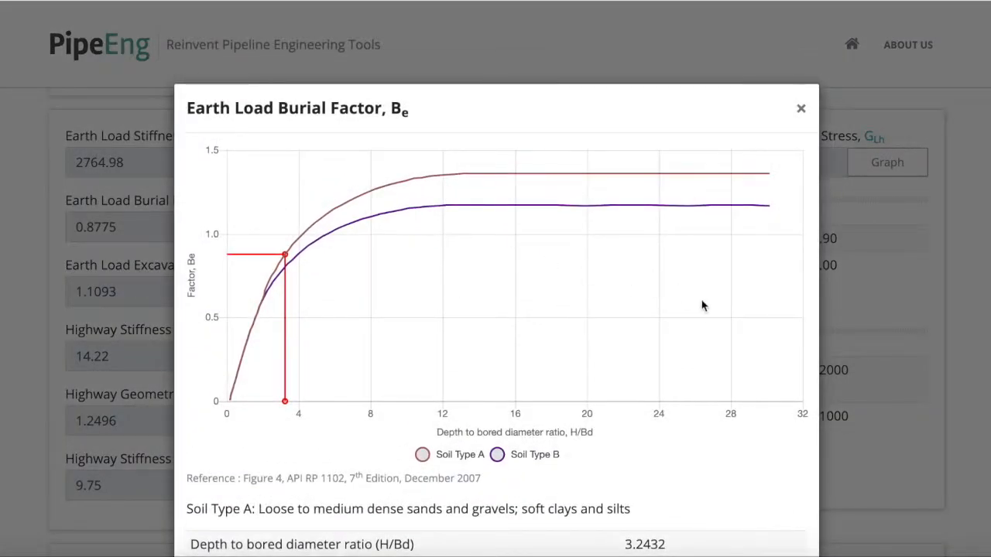
scroll(705, 309, down, 2)
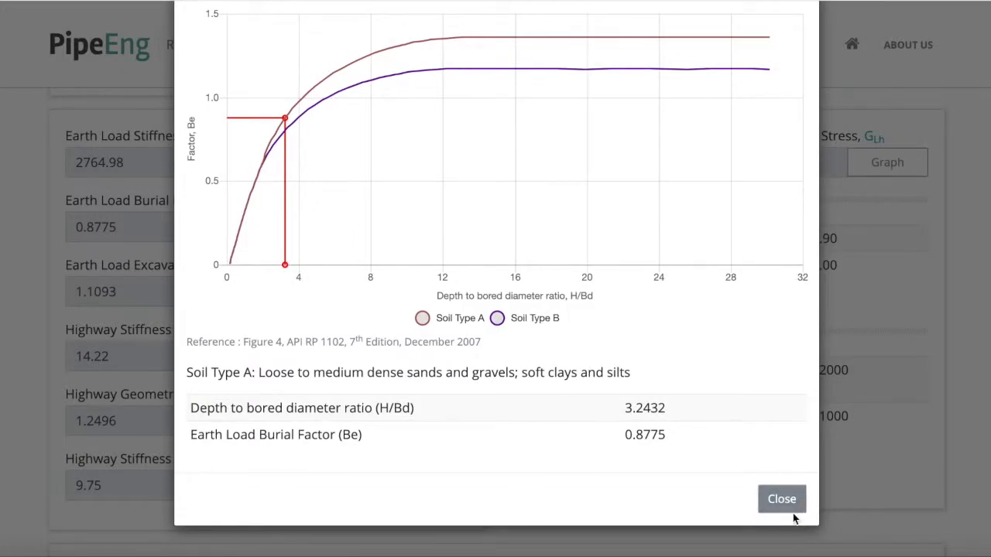
click(787, 501)
click(421, 298)
scroll(653, 370, down, 2)
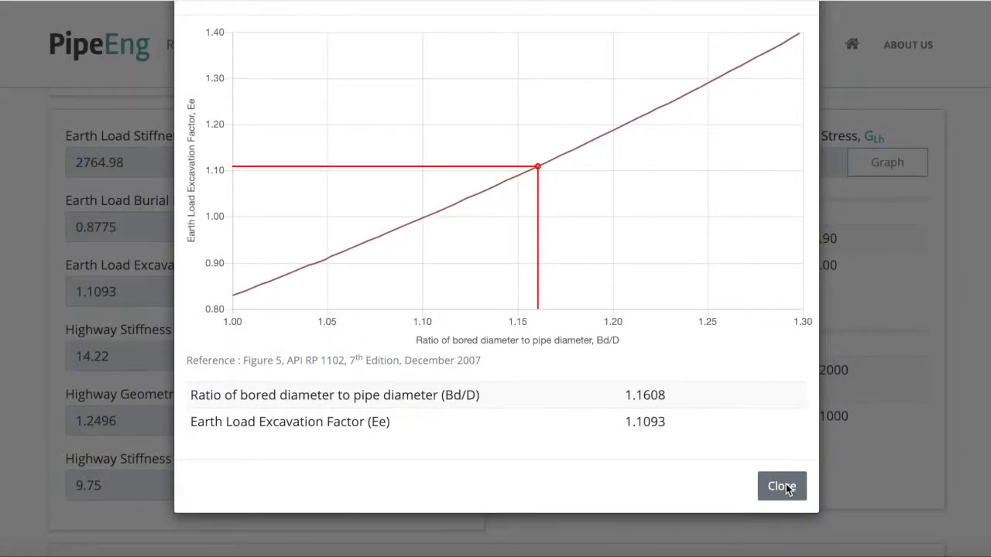
click(782, 486)
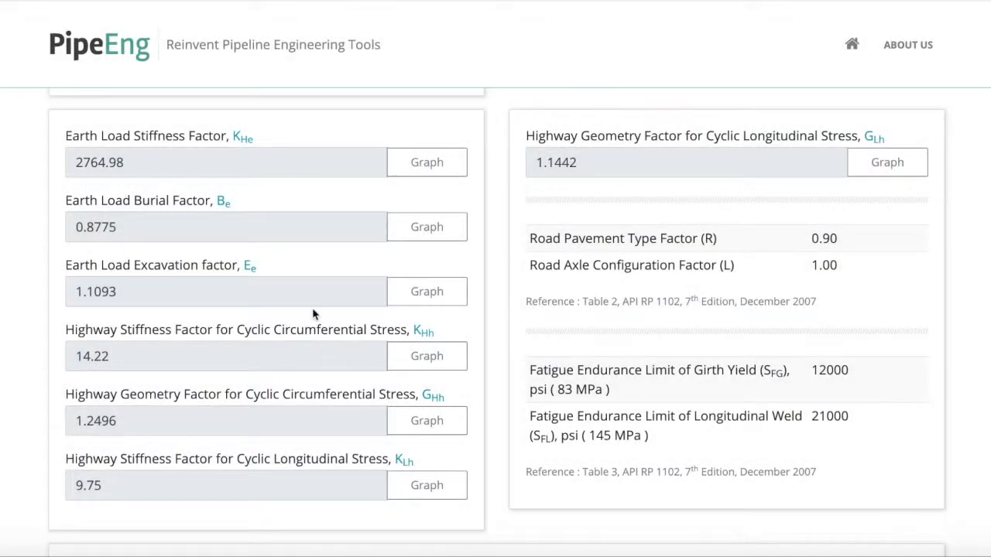
Step: Review the graphs of the highway stiffness factor and highway geometry factor for cyclic circumferential stress
click(444, 367)
scroll(710, 474, down, 3)
scroll(710, 474, down, 2)
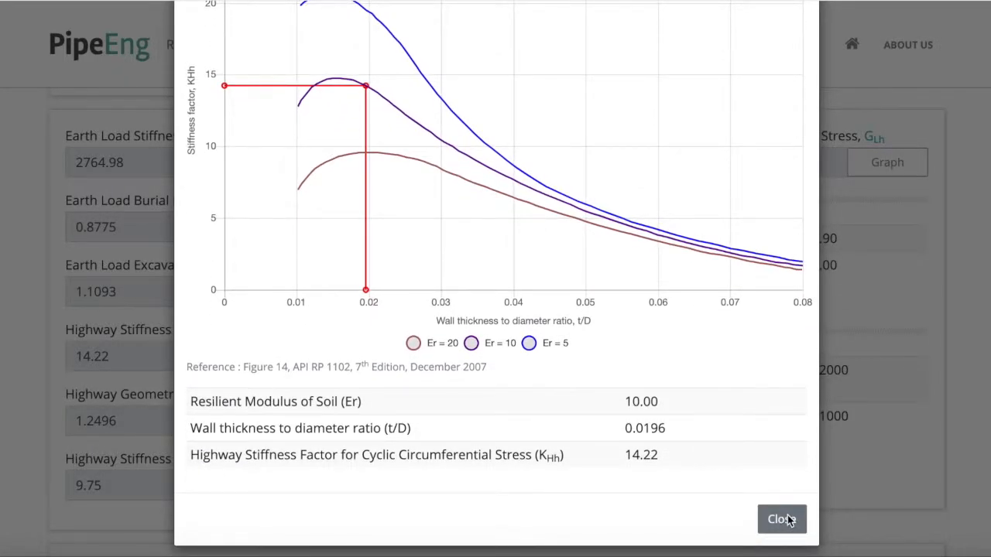
click(788, 520)
click(431, 427)
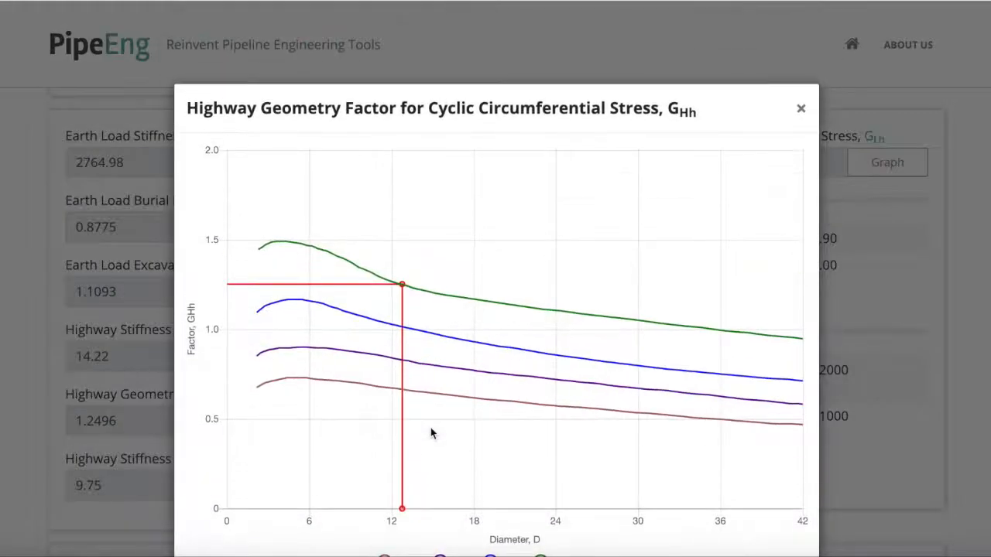
scroll(742, 462, down, 3)
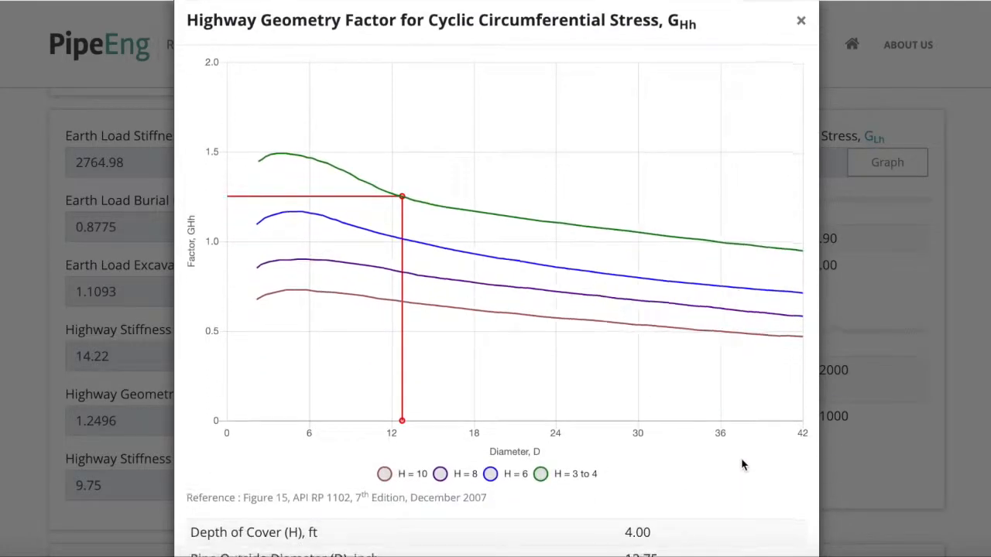
scroll(741, 464, down, 1)
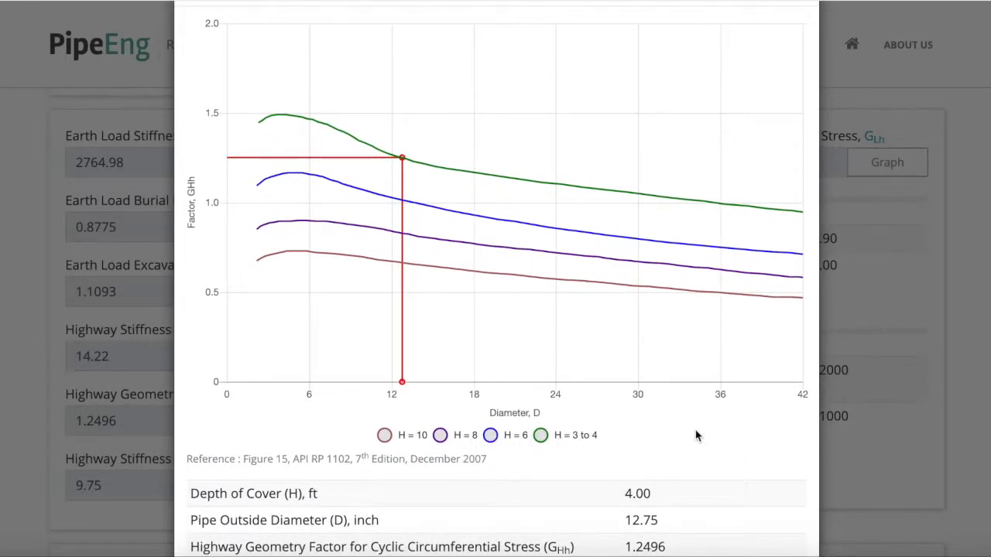
scroll(695, 436, down, 3)
click(781, 510)
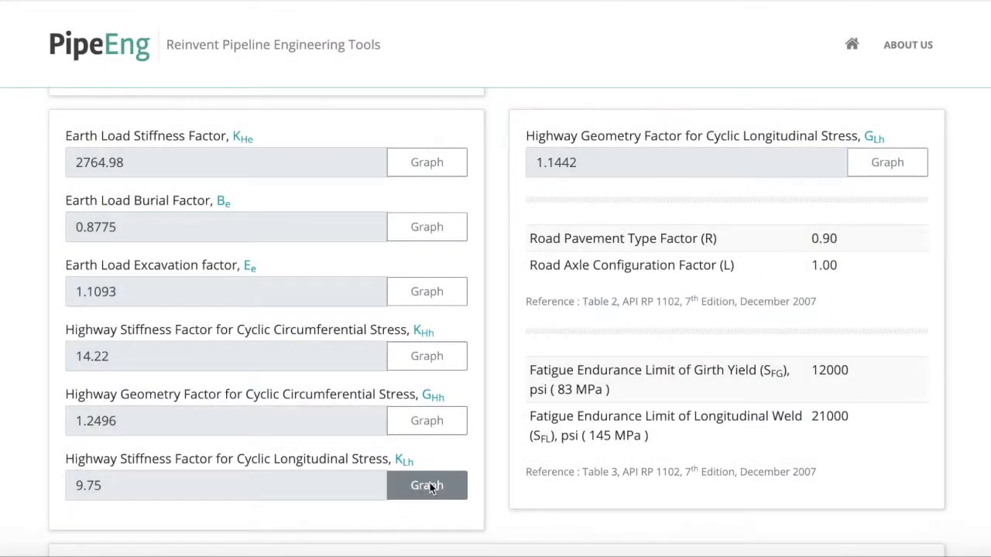
Step: Review the graphs of the highway stiffness factor and highway geometry factor for cyclic longitudinal stress
click(430, 485)
scroll(634, 480, down, 3)
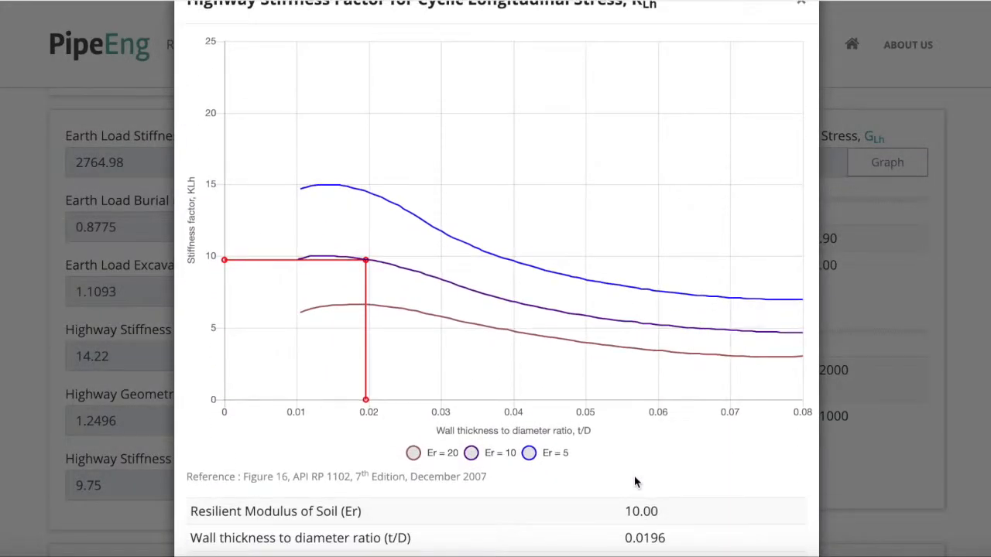
scroll(634, 480, down, 3)
click(784, 527)
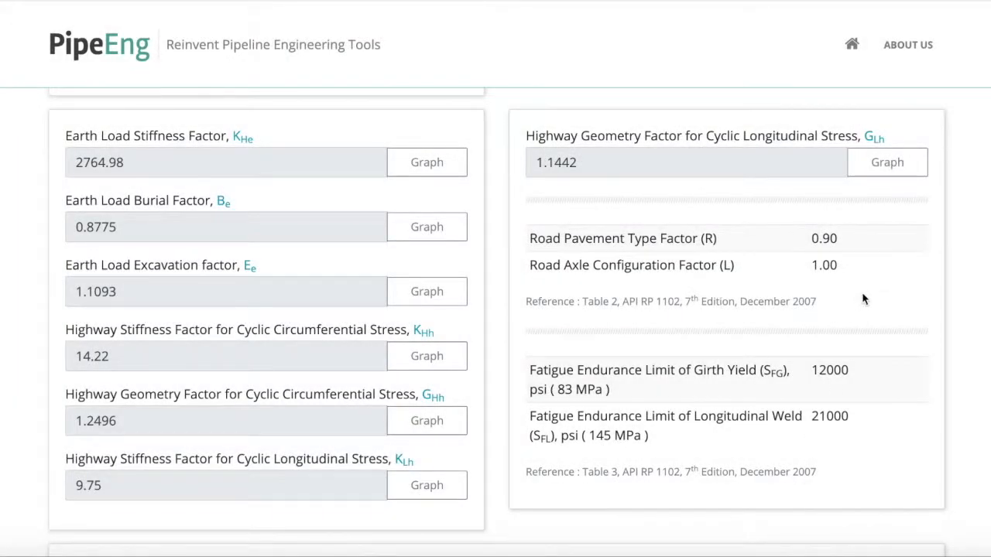
click(890, 165)
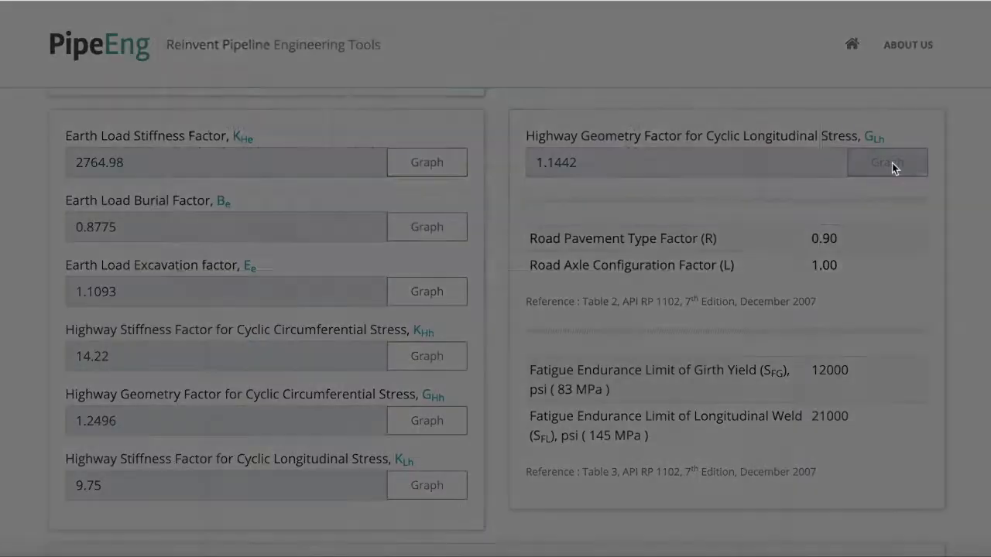
scroll(766, 310, down, 6)
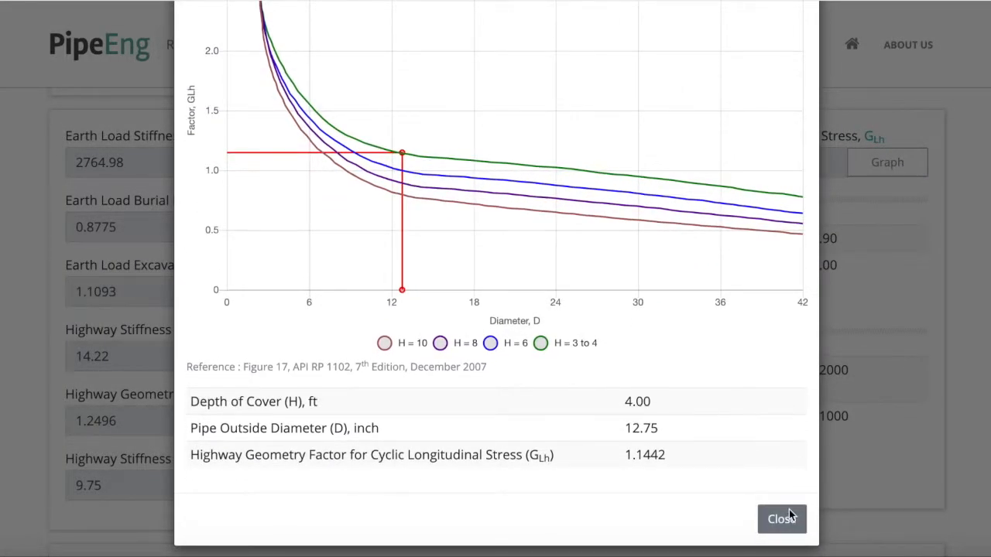
click(782, 519)
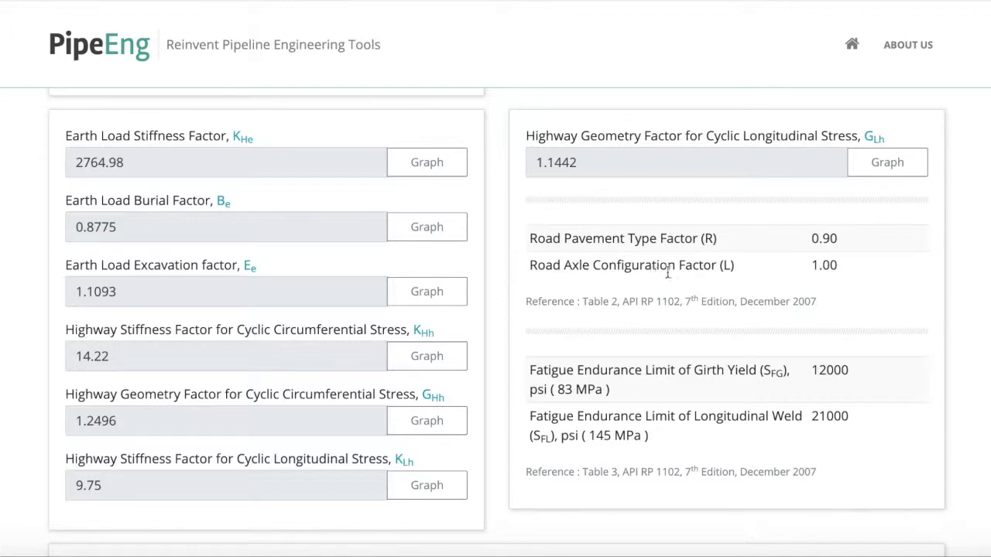
Step: Examine the pavement and axle factors, fatigue endurance limits, calculated stresses and the API RP 1102 stress check
scroll(807, 266, down, 1)
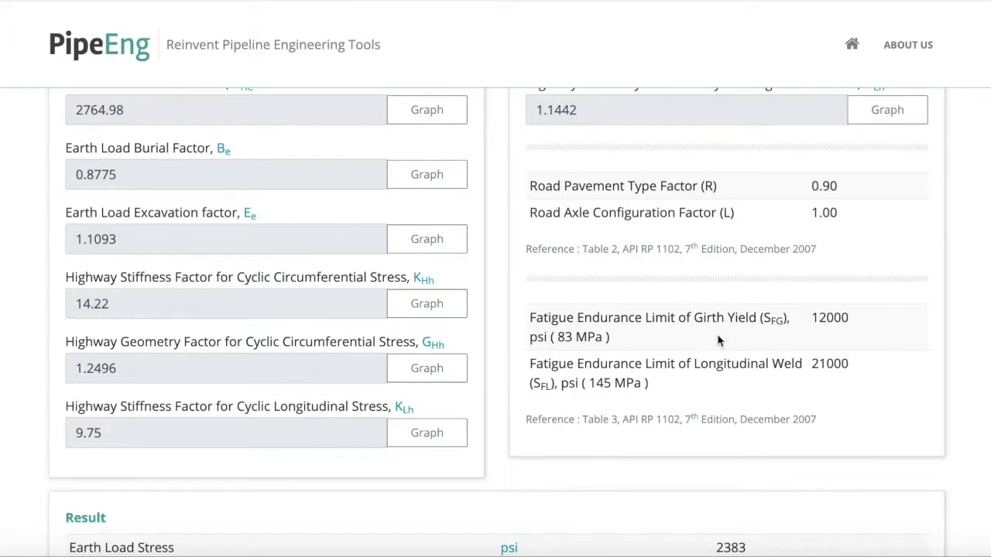
scroll(719, 357, down, 3)
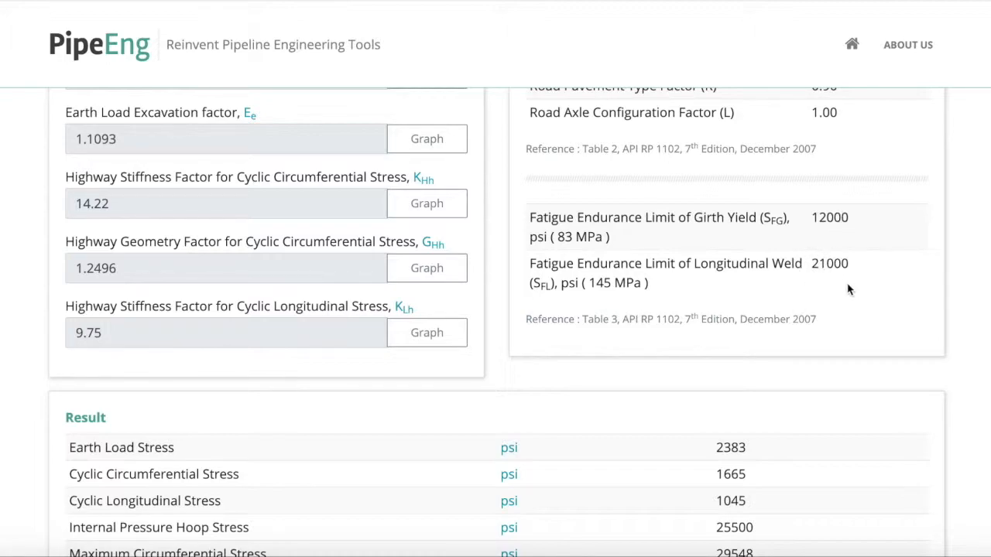
scroll(776, 268, down, 5)
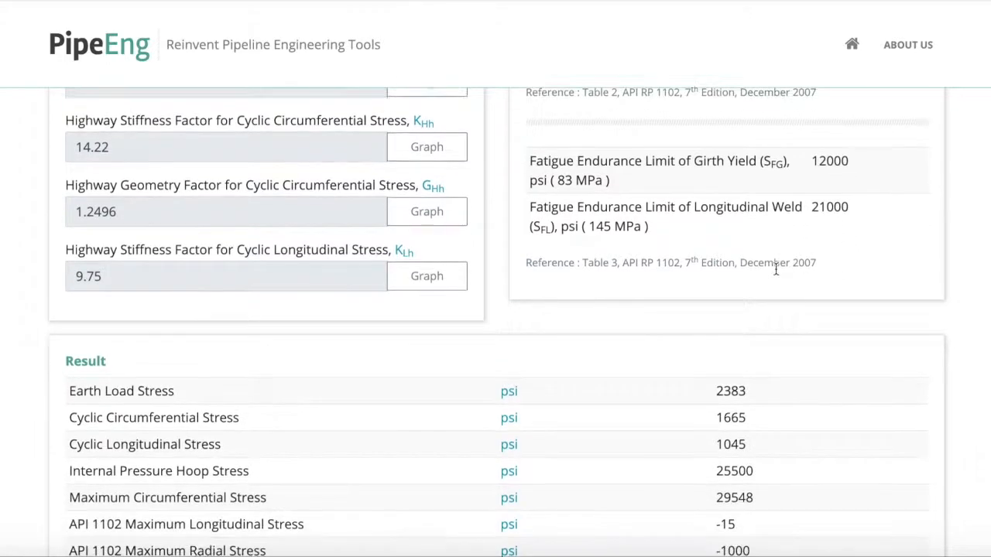
scroll(777, 275, down, 3)
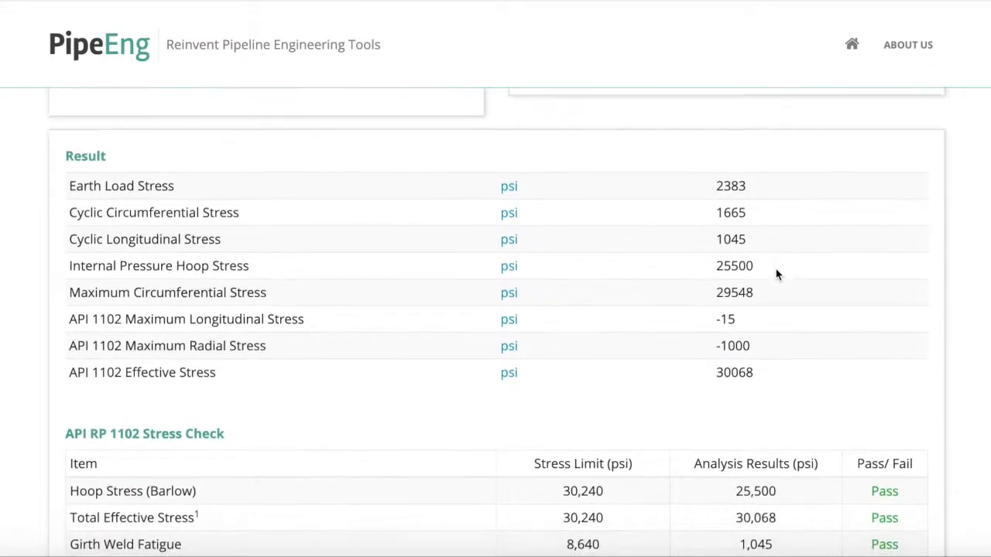
scroll(776, 275, up, 1)
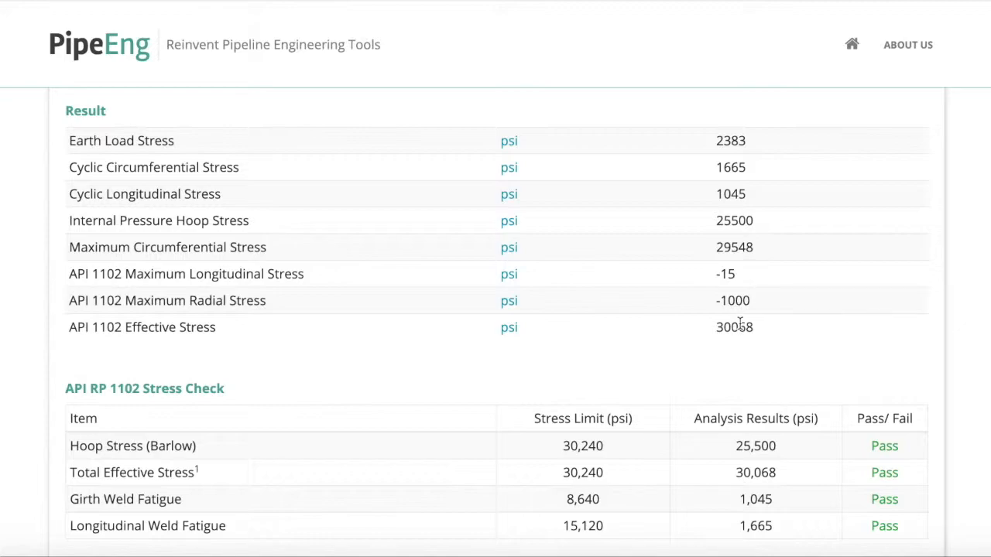
scroll(739, 324, down, 2)
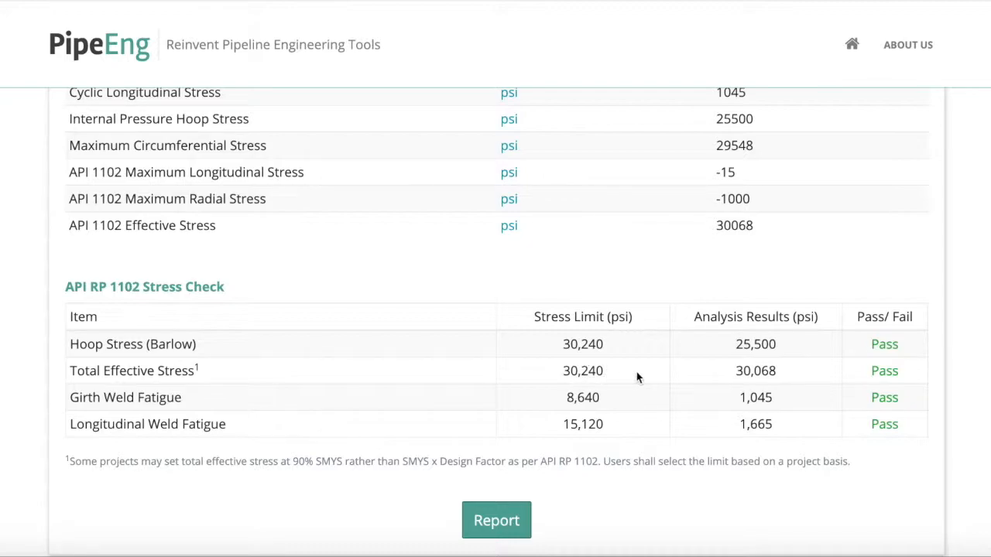
Step: Override the default Total Effective Stress Limit and set it manually to 90 % SMYS
scroll(637, 372, up, 8)
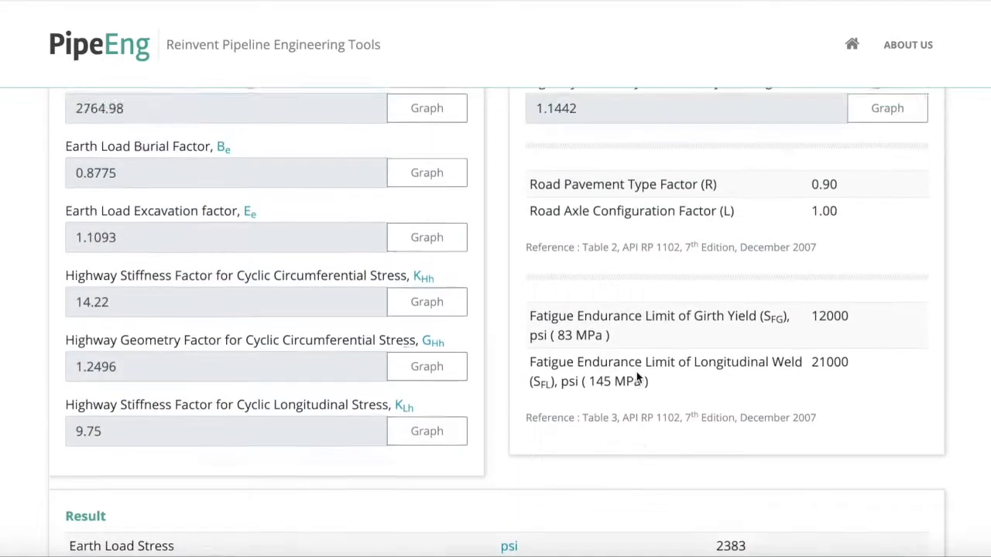
scroll(636, 377, up, 6)
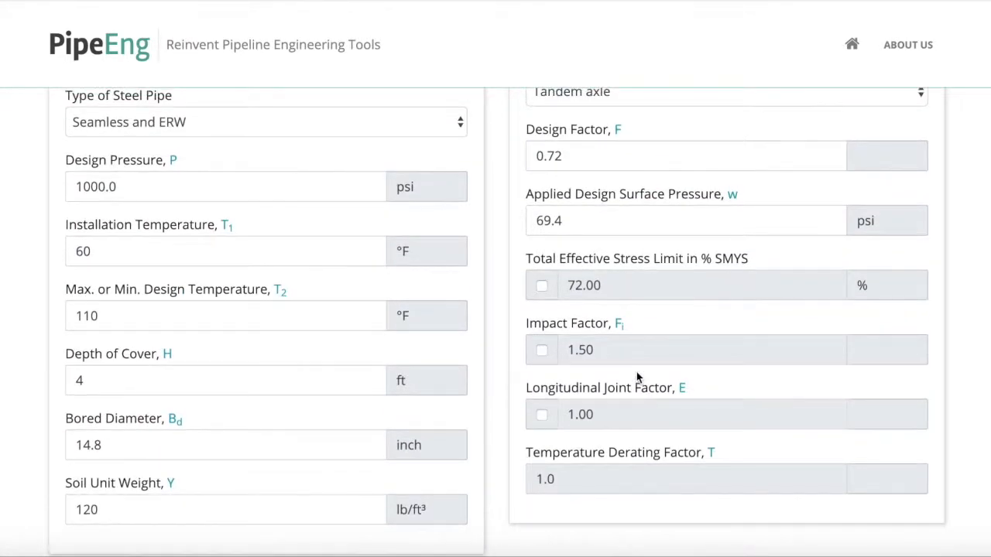
click(541, 352)
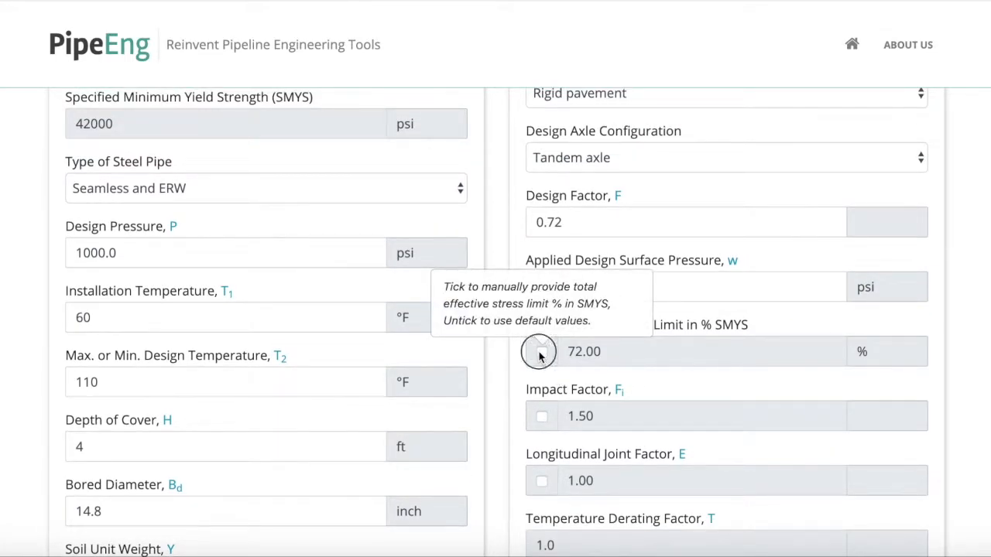
drag(613, 353, 552, 354)
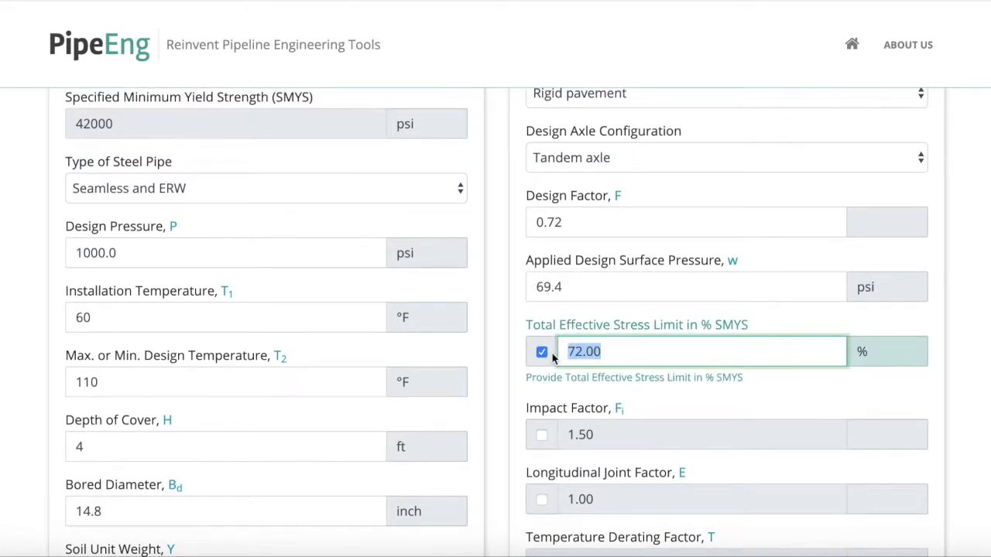
text(90)
click(958, 382)
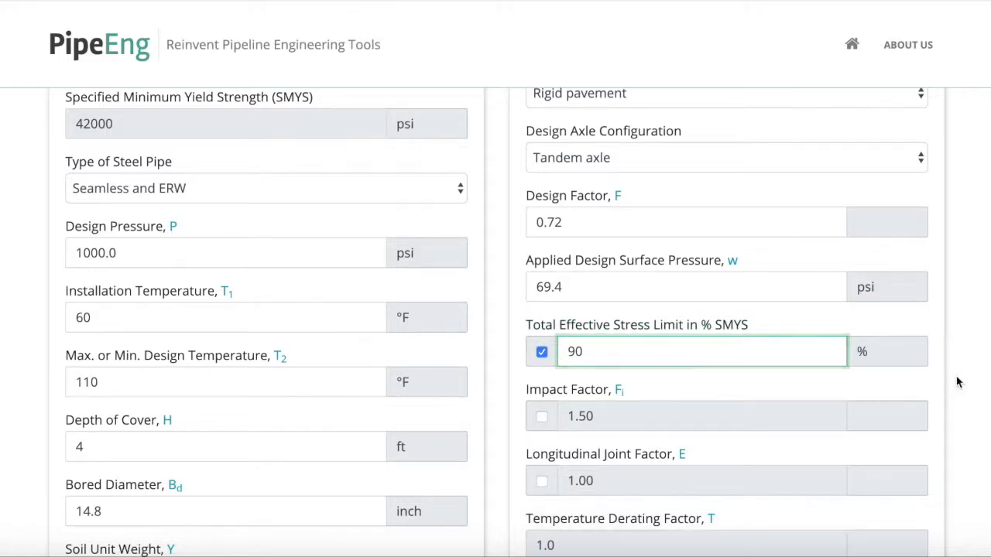
Step: Check the stress limit for Total Effective Stress in the API RP 1102 stress check
scroll(957, 382, down, 12)
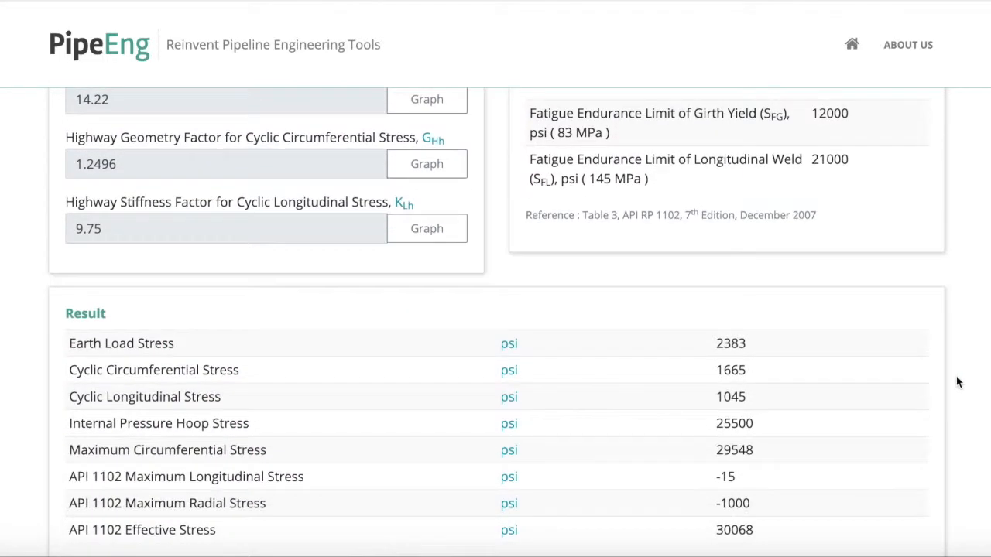
scroll(957, 382, down, 1)
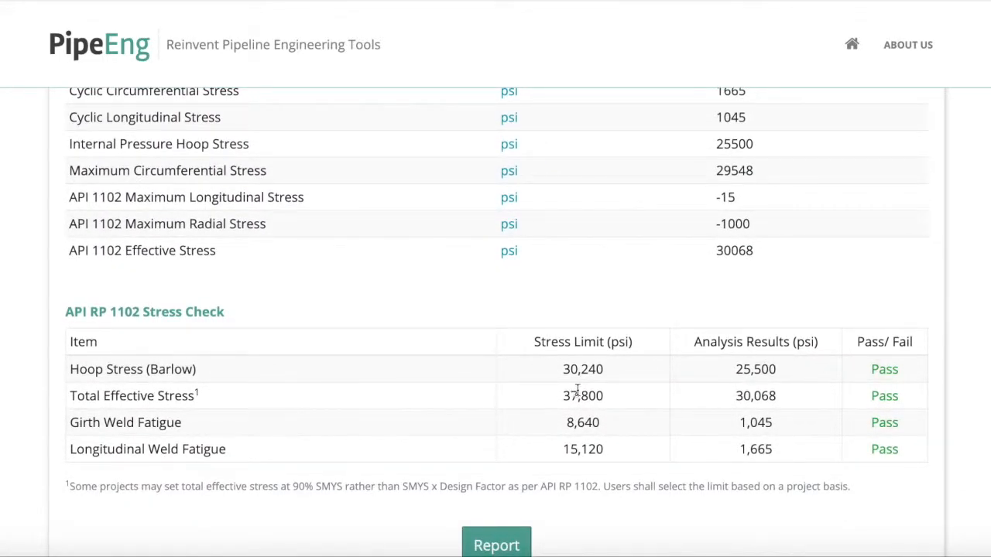
drag(564, 396, 614, 398)
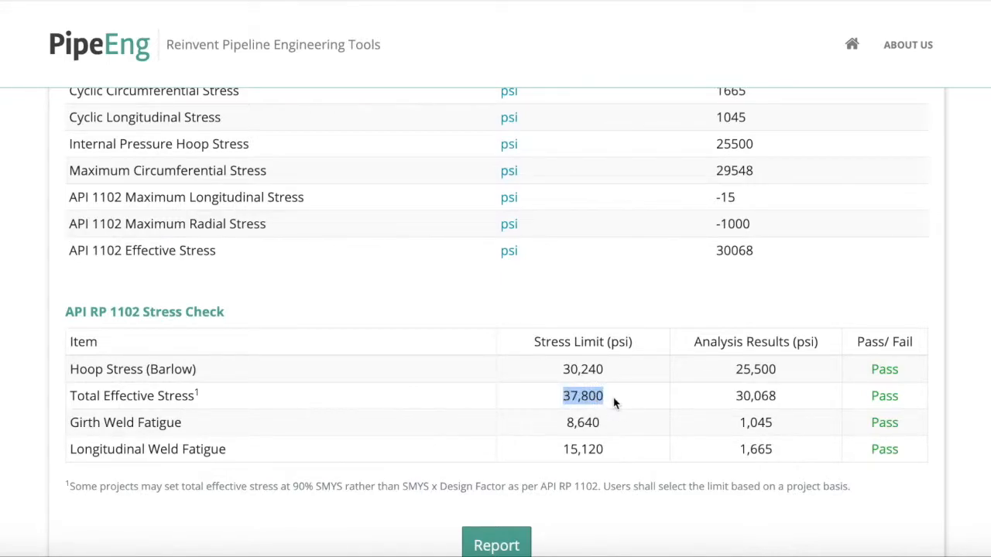
scroll(614, 402, down, 1)
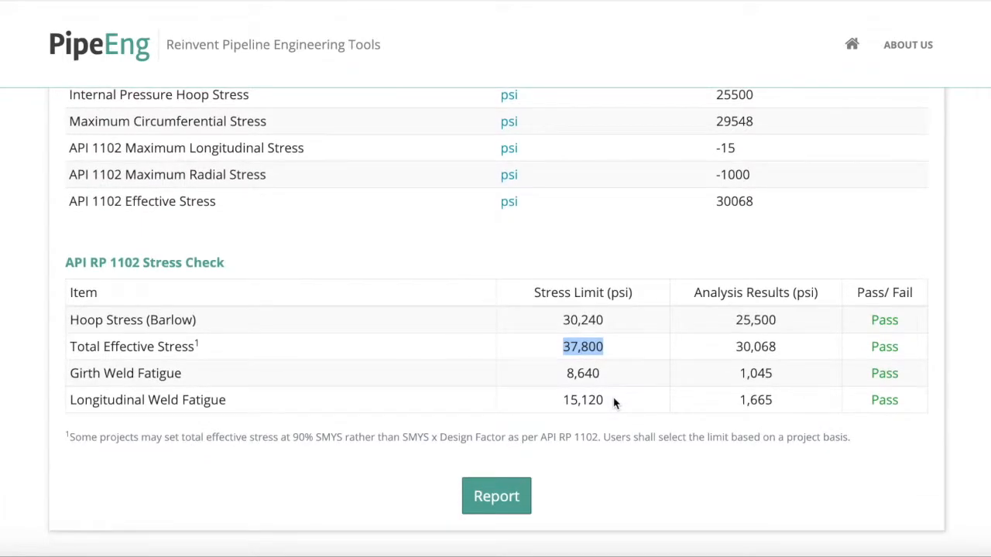
click(614, 402)
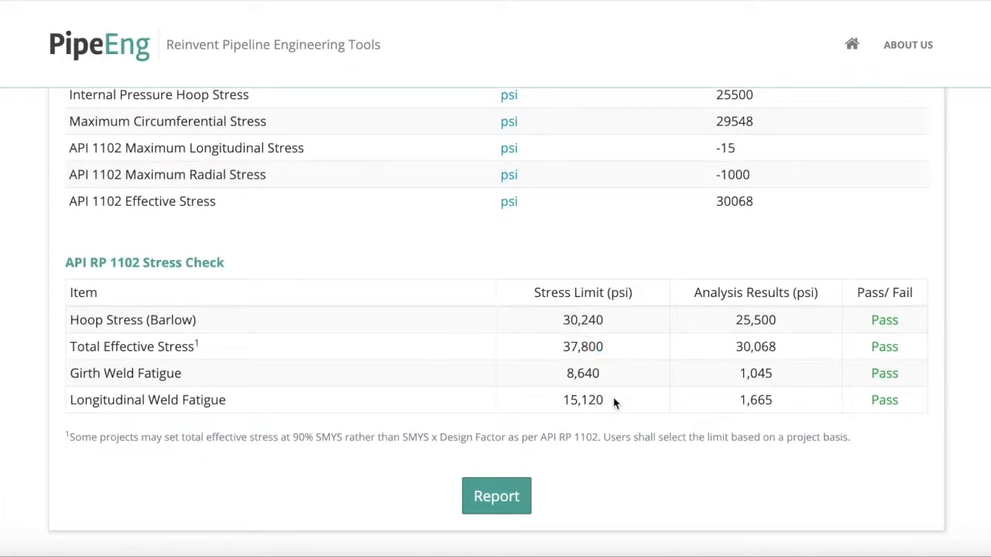
Step: Start a report with project name Test, date 05/08/2019 and revision A
click(492, 499)
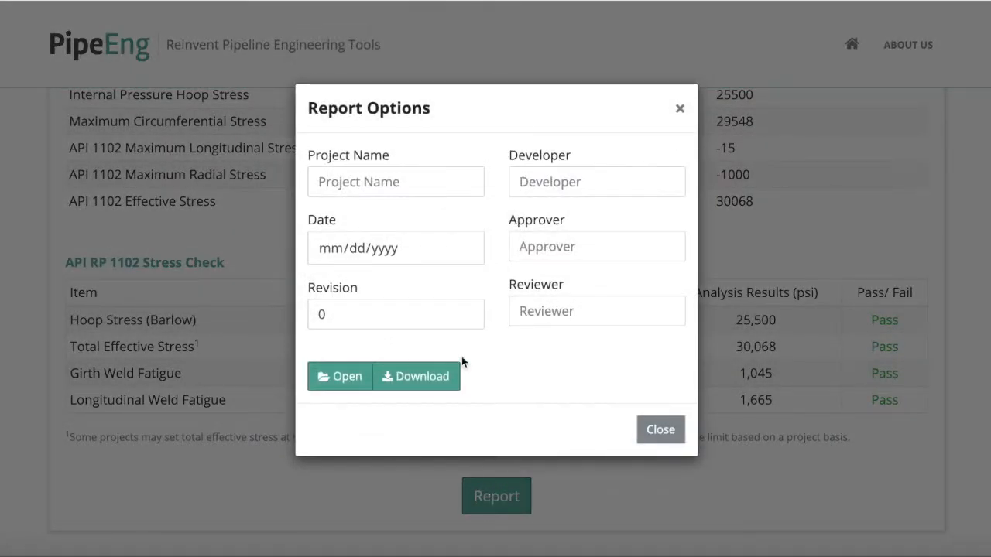
click(377, 192)
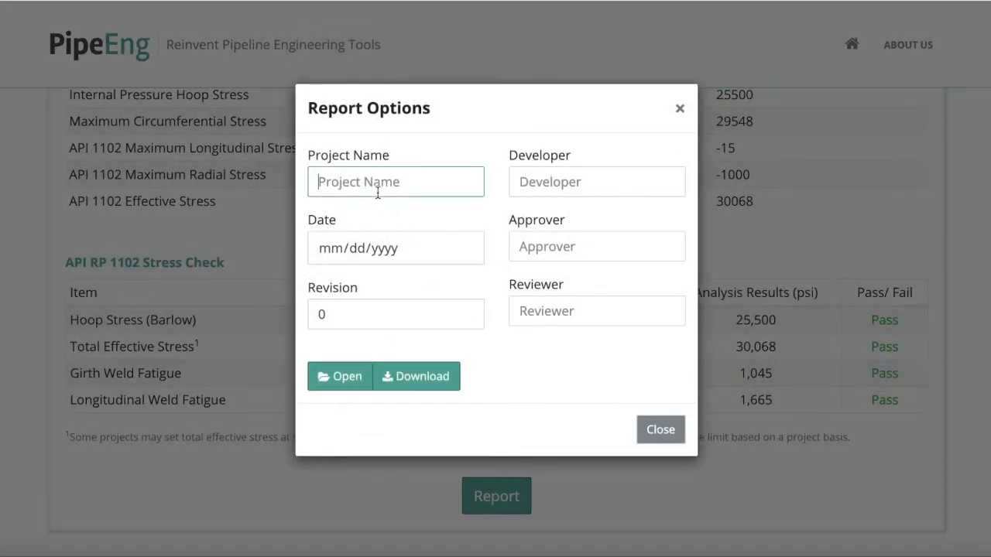
text(Te)
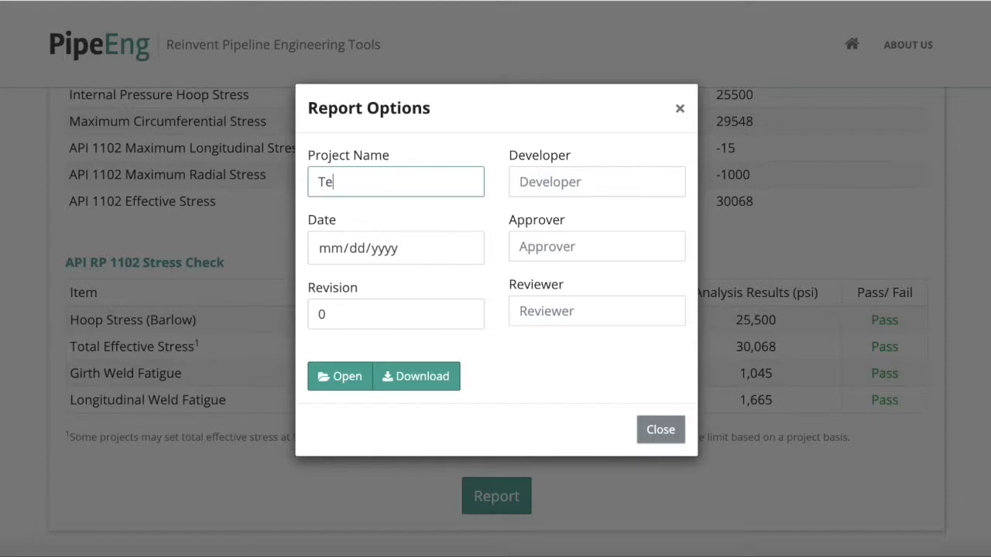
text(st)
click(464, 248)
click(413, 346)
double_click(354, 312)
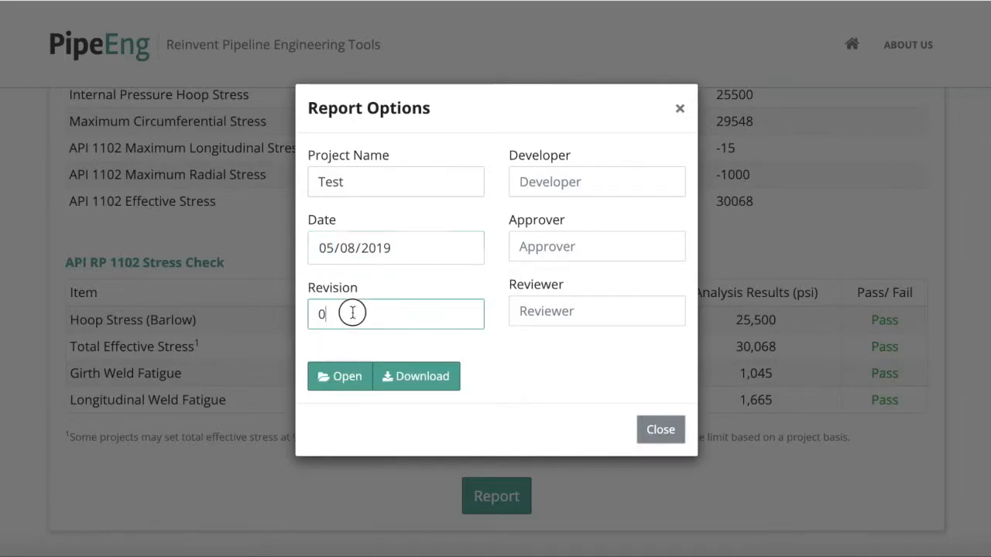
text(A)
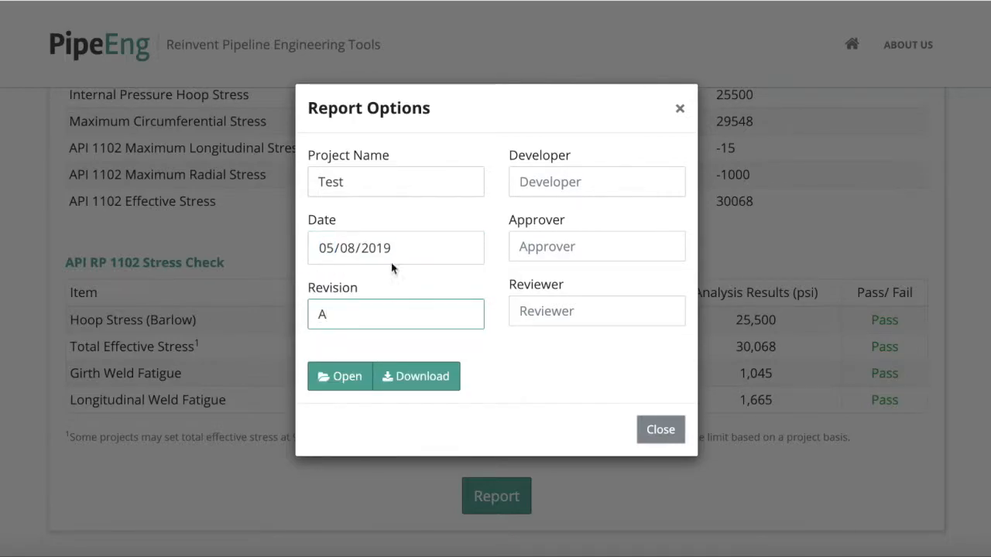
Step: Fill in the developer, approver and reviewer names for the report and open it
click(583, 186)
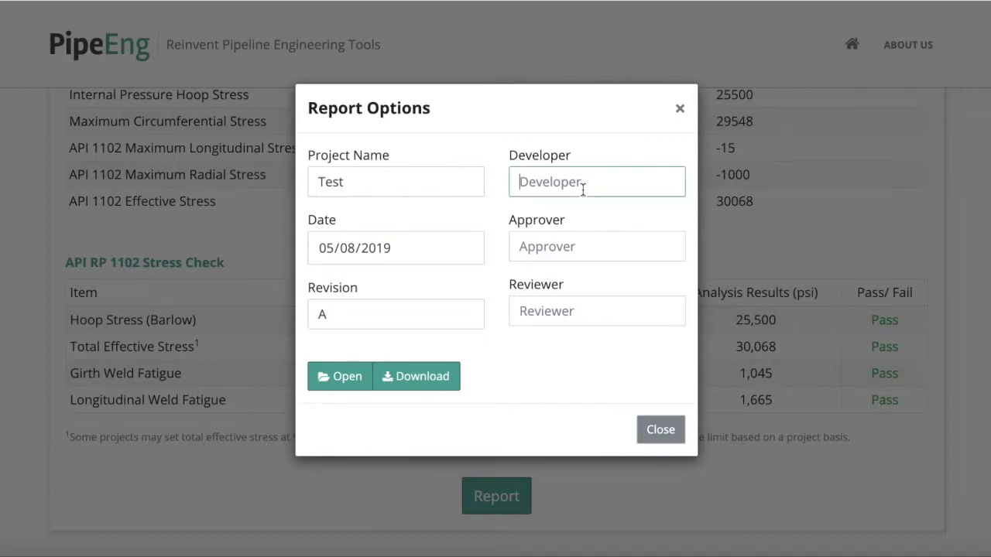
text(Hohn)
key(BackSpace)
key(BackSpace)
key(BackSpace)
key(BackSpace)
text(JOHN)
click(558, 242)
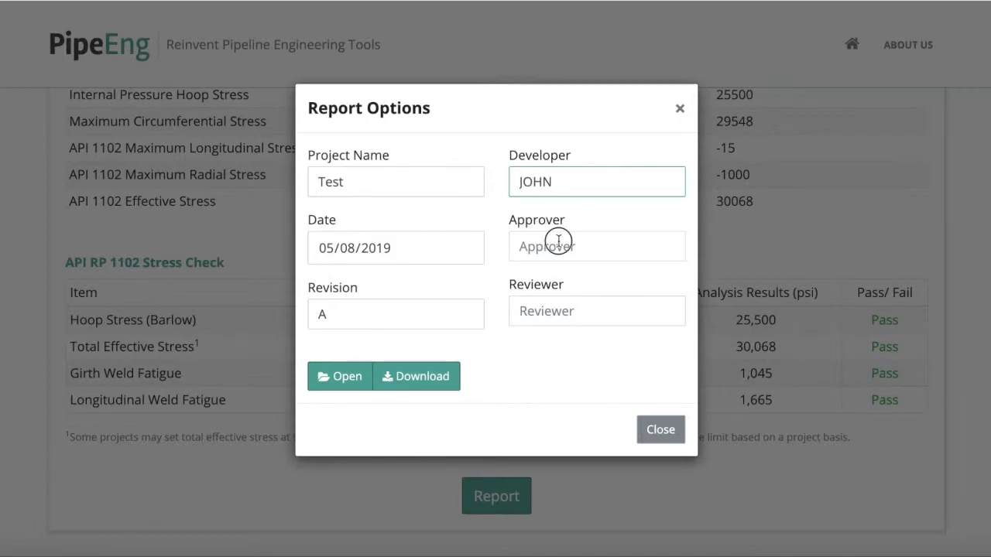
text(JOE)
click(545, 313)
text(MIKE)
click(350, 377)
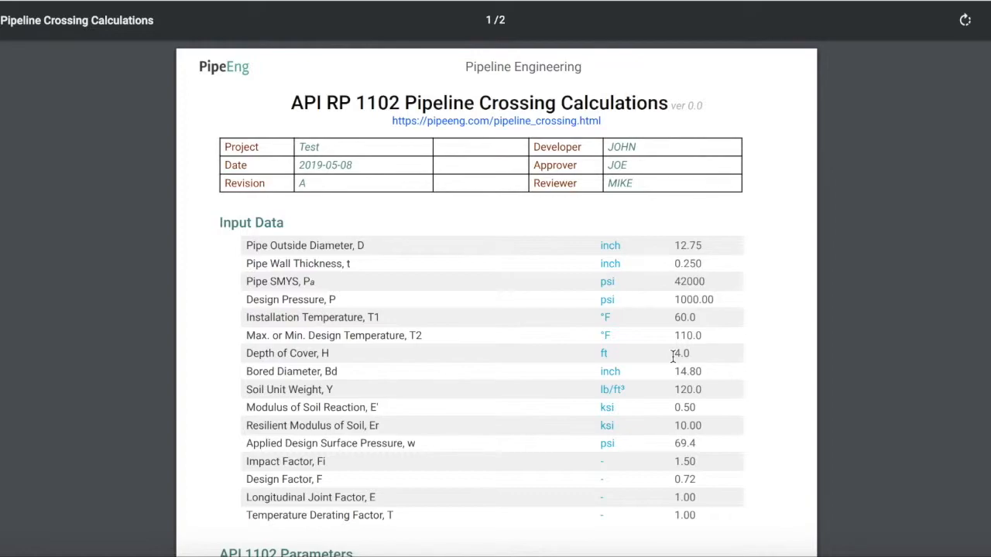
Step: Examine the report's header, input data, API 1102 parameters, results and stress check across both pages
scroll(673, 356, down, 2)
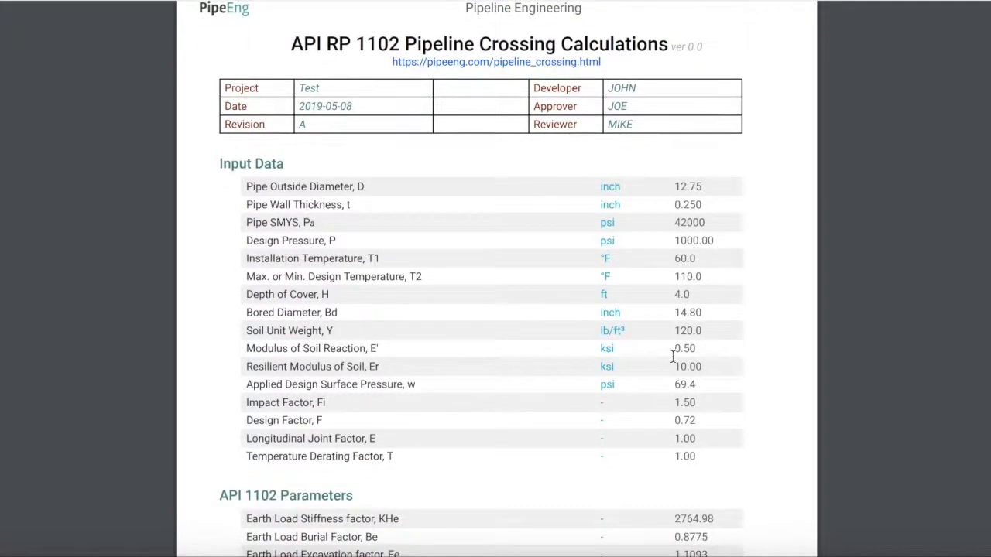
scroll(732, 384, down, 3)
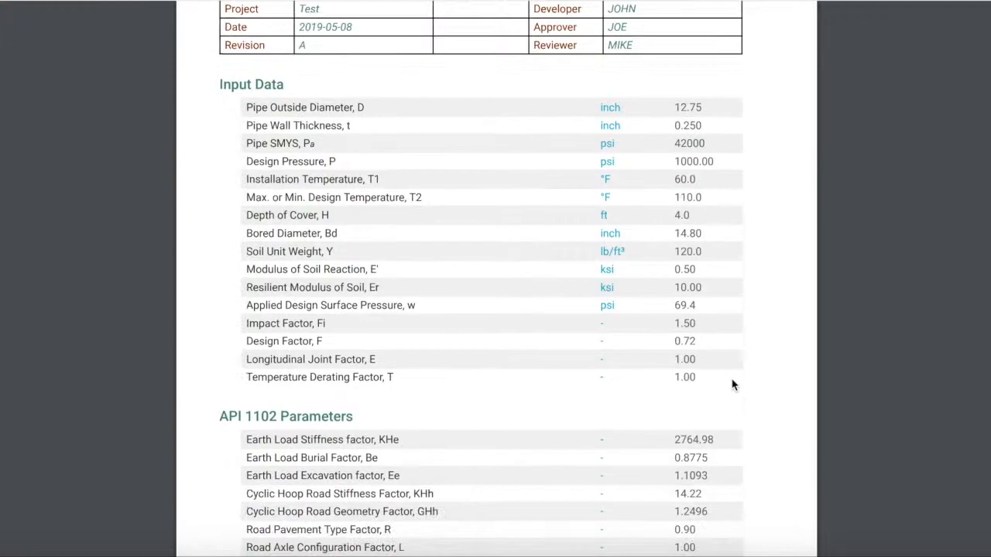
scroll(732, 385, down, 2)
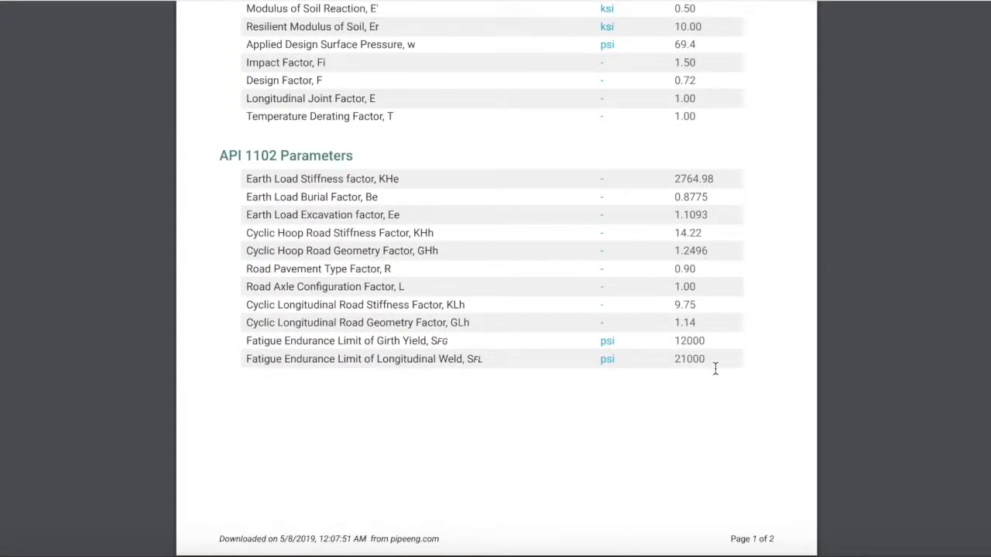
scroll(716, 369, down, 7)
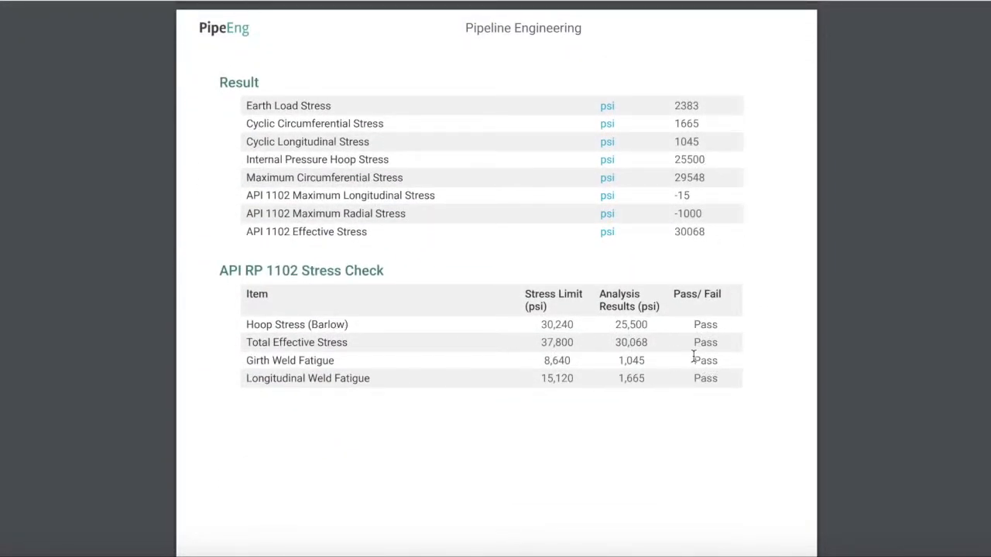
scroll(693, 356, down, 5)
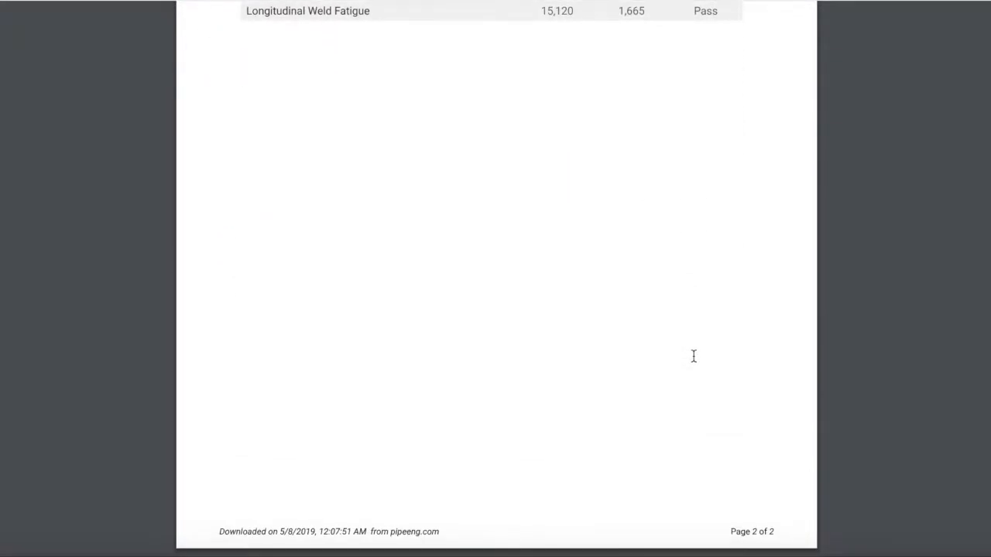
scroll(693, 356, up, 8)
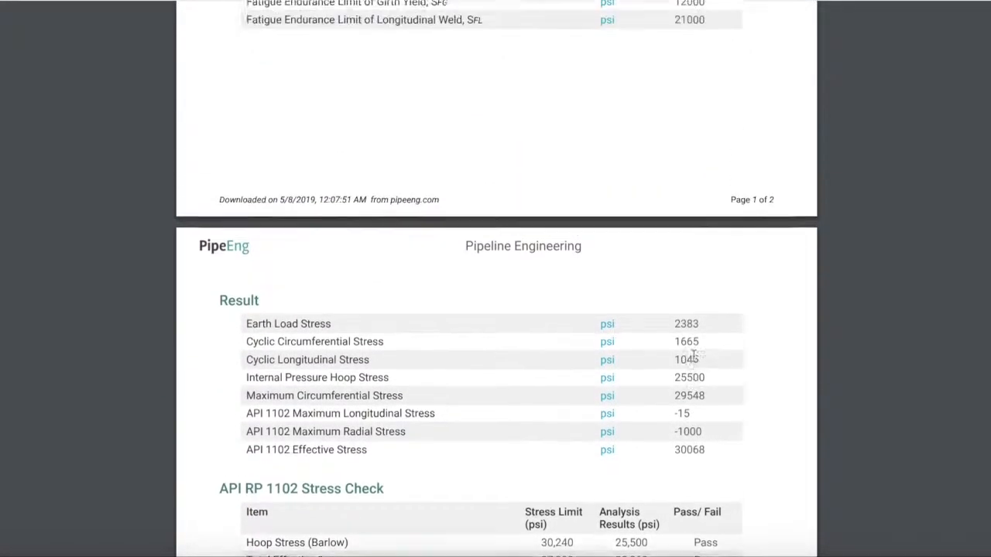
scroll(693, 356, up, 8)
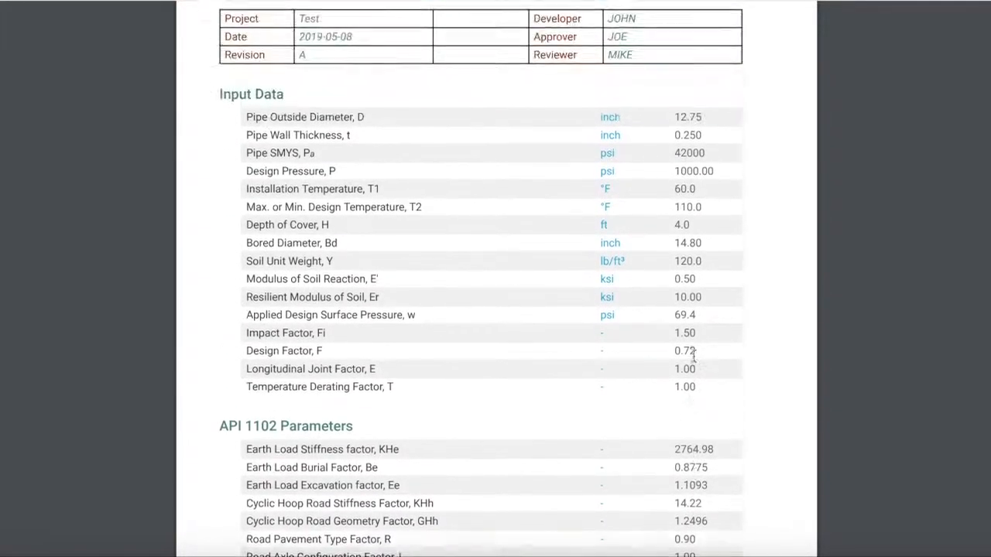
scroll(693, 356, up, 2)
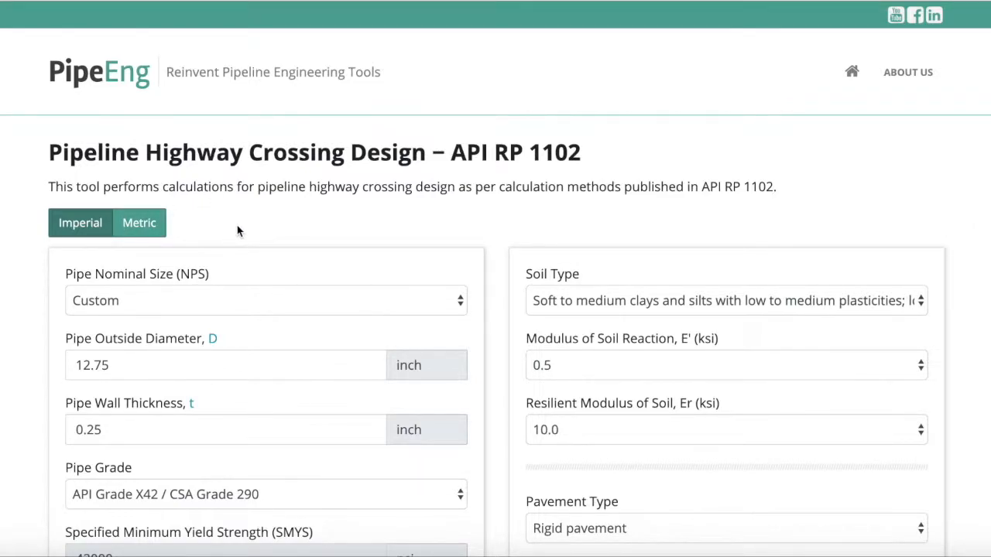
Step: Switch the calculation to metric units and check the pipe's outside diameter and wall thickness
click(151, 223)
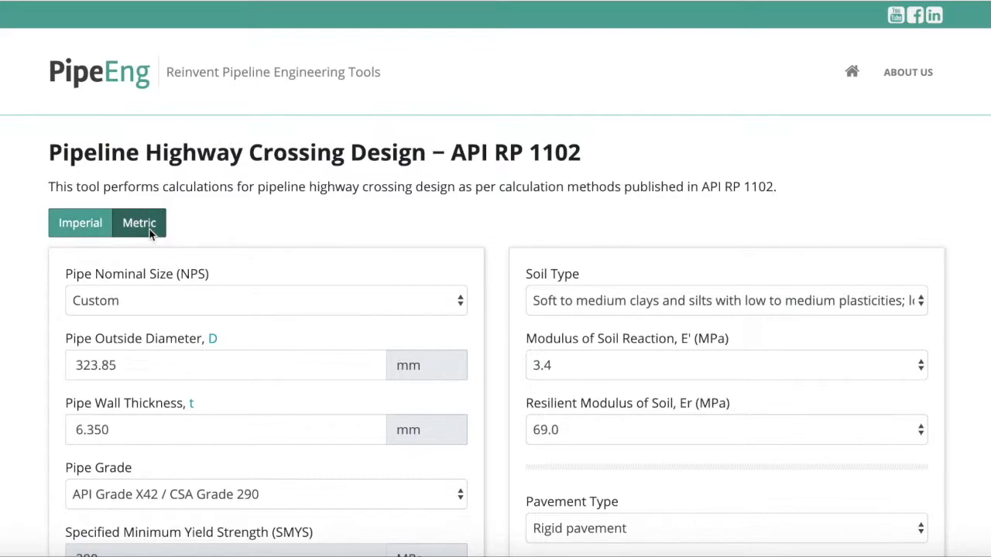
scroll(329, 280, down, 3)
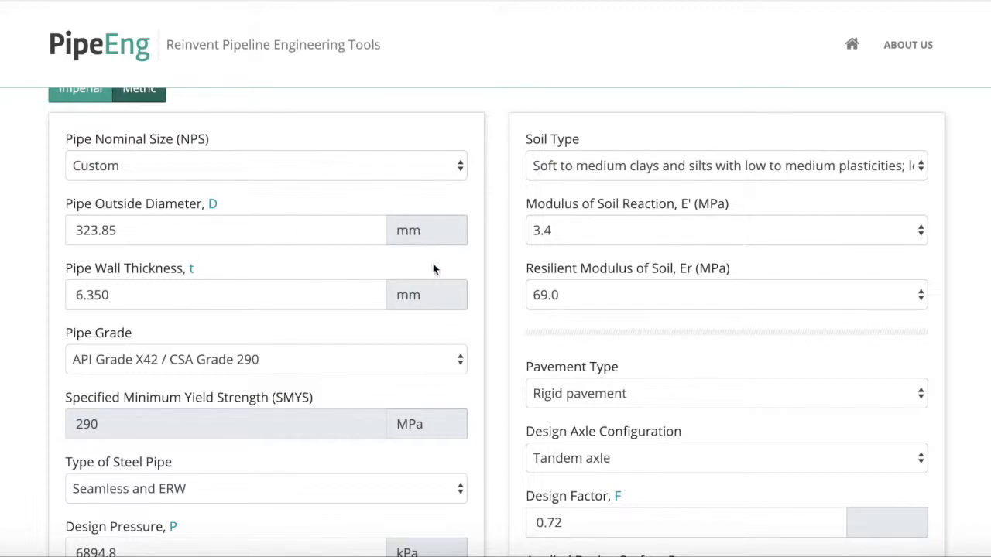
scroll(433, 269, down, 1)
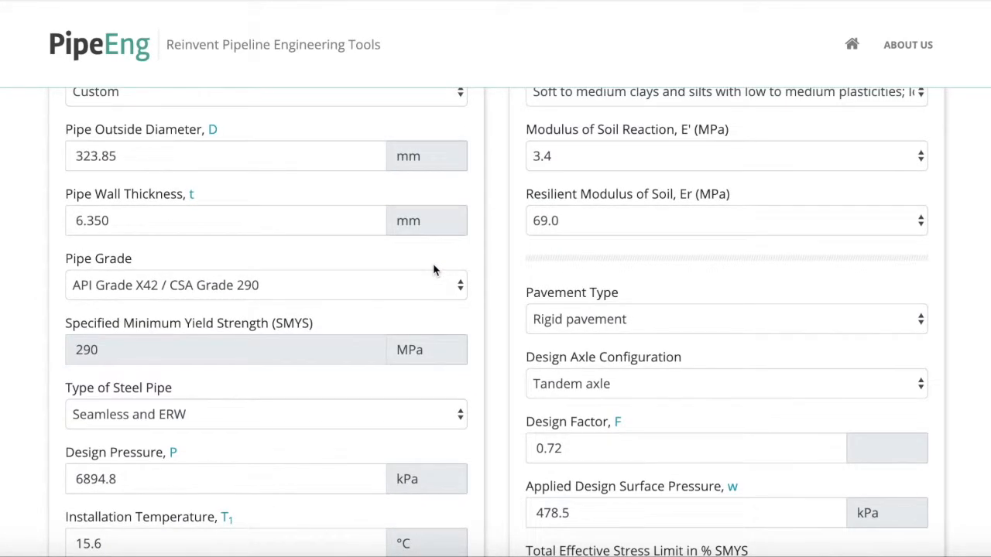
click(166, 221)
drag(166, 221, 73, 221)
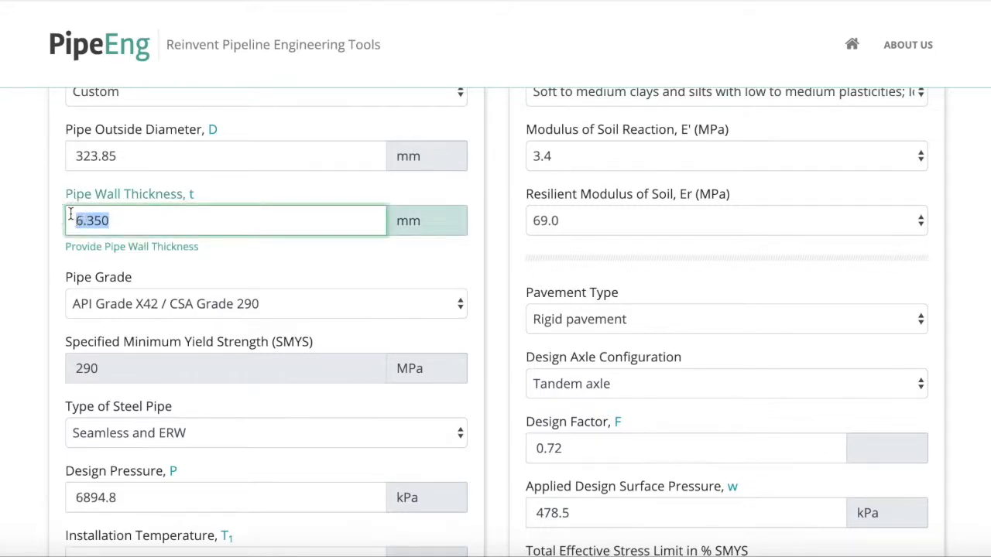
click(133, 158)
drag(133, 158, 62, 153)
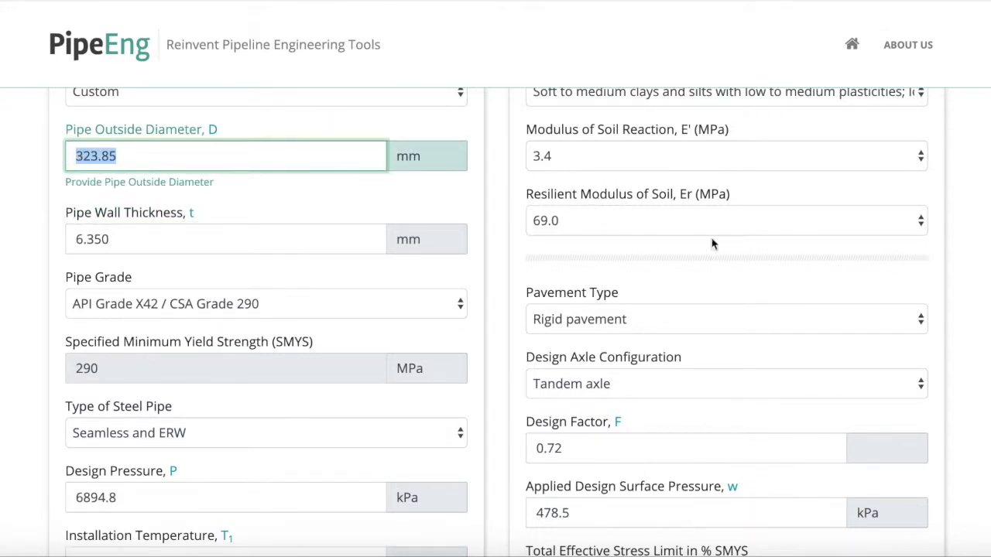
click(967, 271)
Step: Examine the highway crossing's metric inputs, API 1102 factors, stress results and stress check table
scroll(967, 271, up, 1)
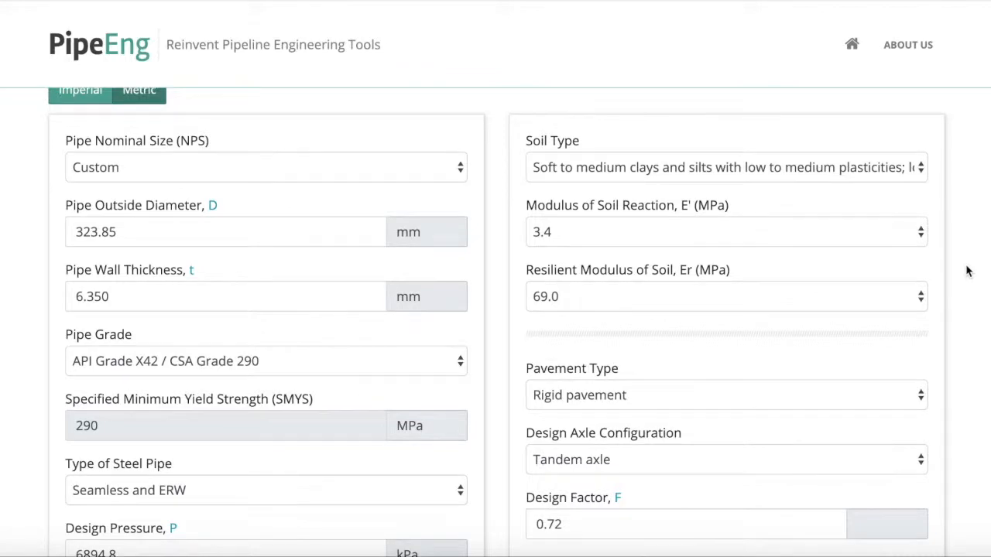
scroll(966, 271, down, 3)
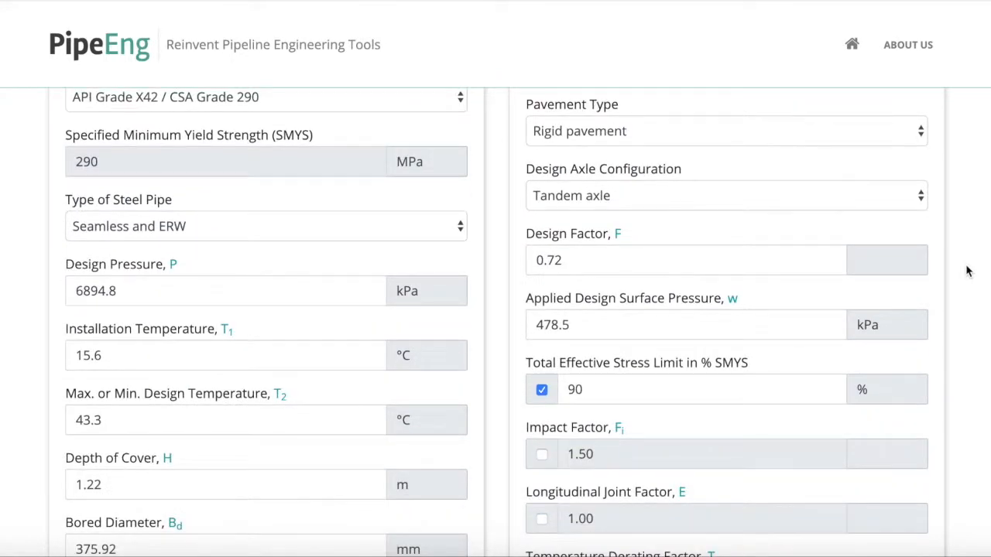
scroll(967, 271, down, 2)
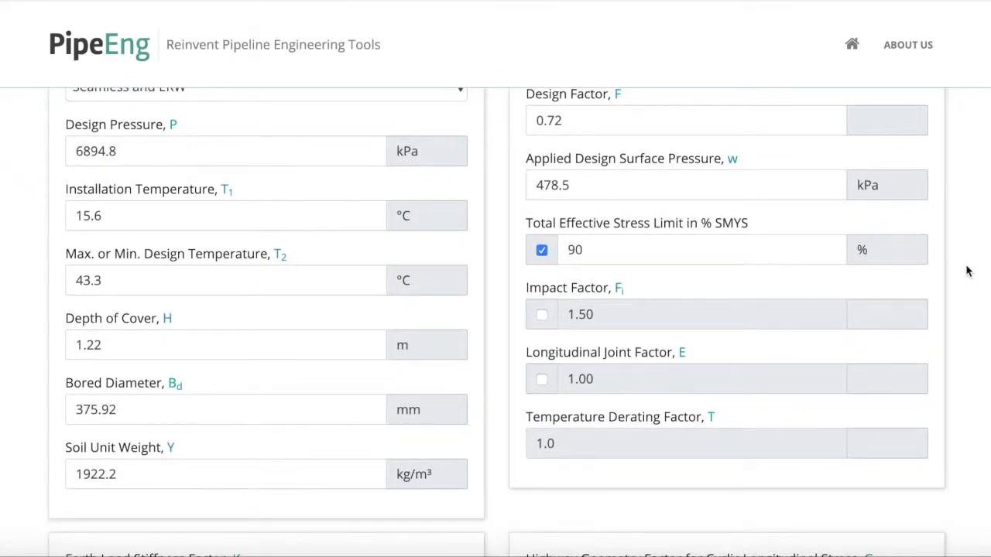
scroll(967, 271, down, 4)
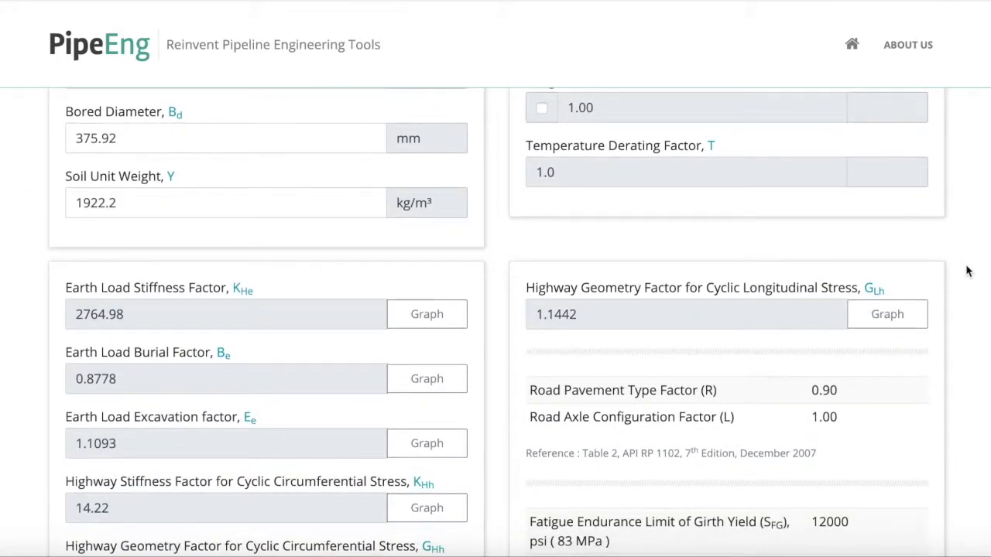
scroll(967, 271, down, 1)
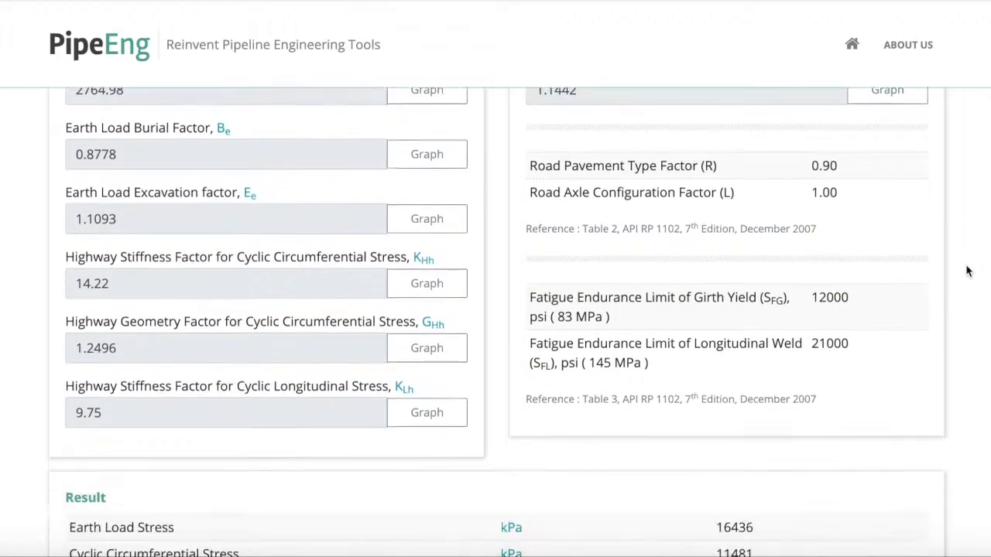
scroll(967, 271, down, 2)
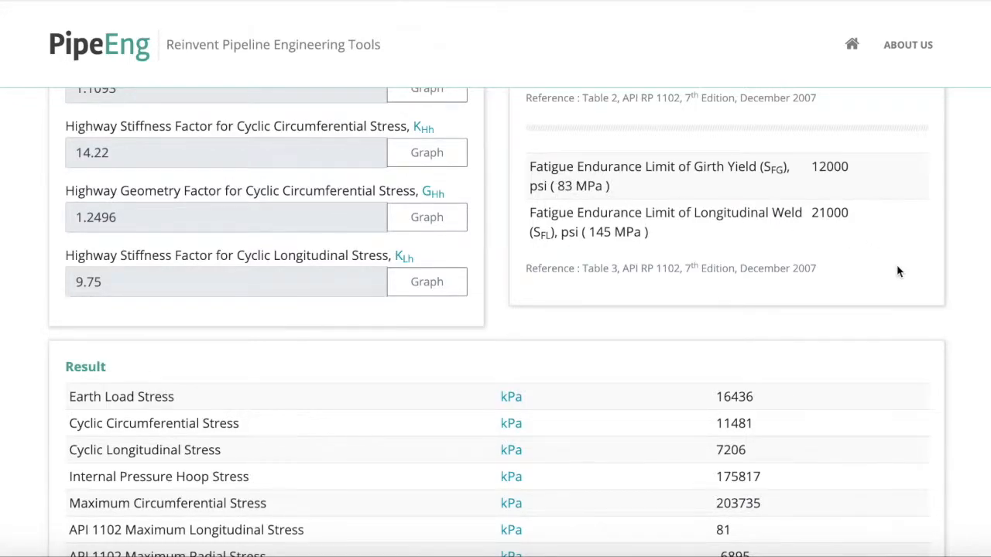
scroll(897, 270, down, 4)
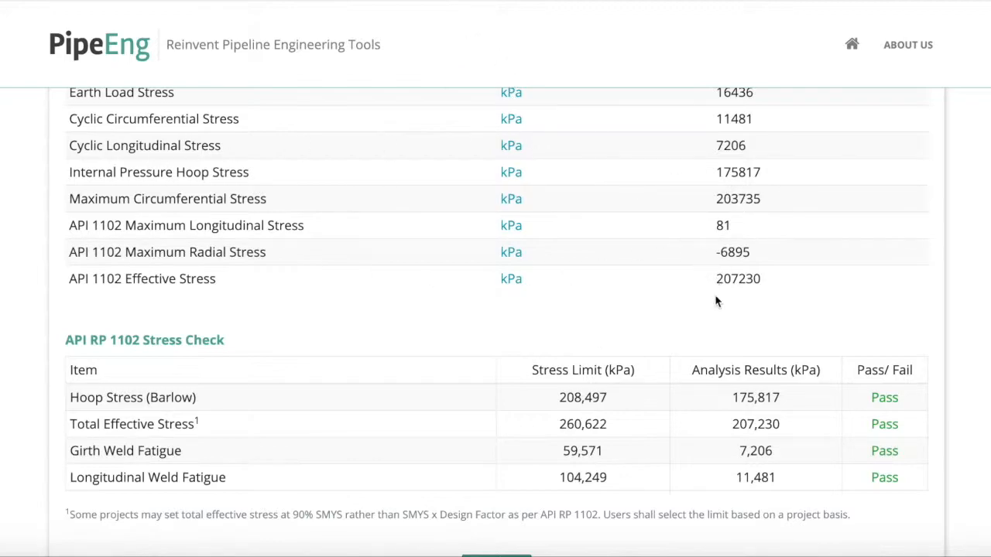
scroll(790, 470, down, 3)
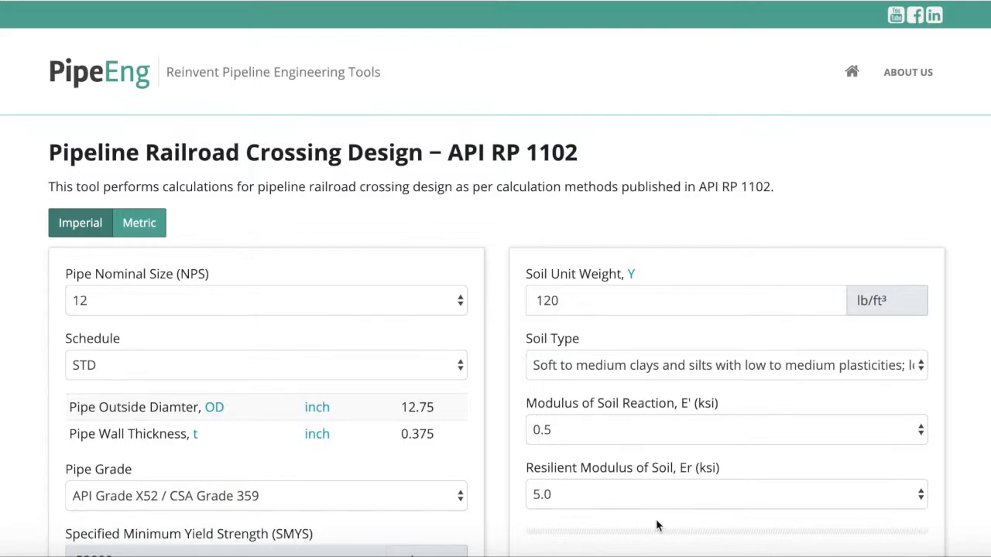
Step: Examine the pipe, soil and operating inputs of the Pipeline Railroad Crossing Design calculation in imperial units
scroll(655, 521, down, 2)
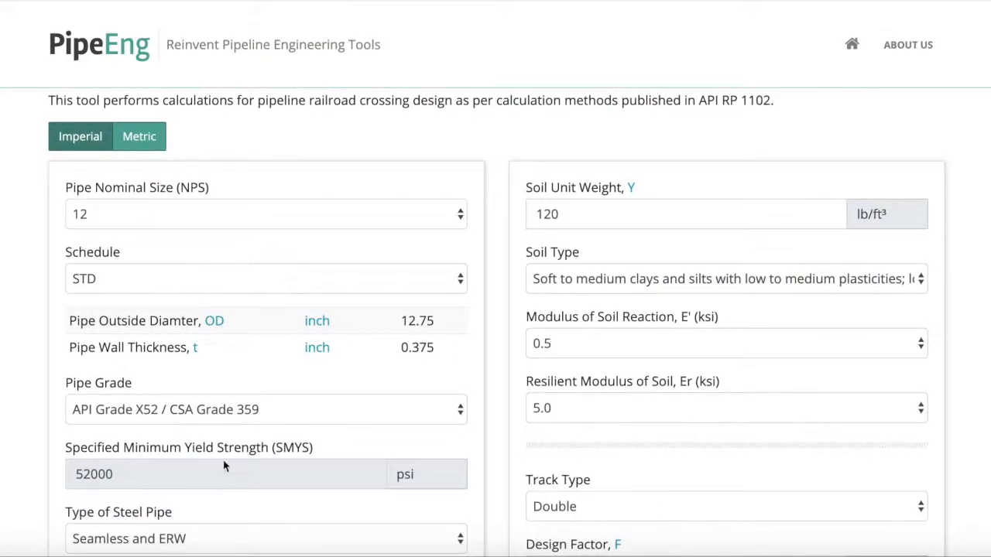
scroll(337, 442, down, 2)
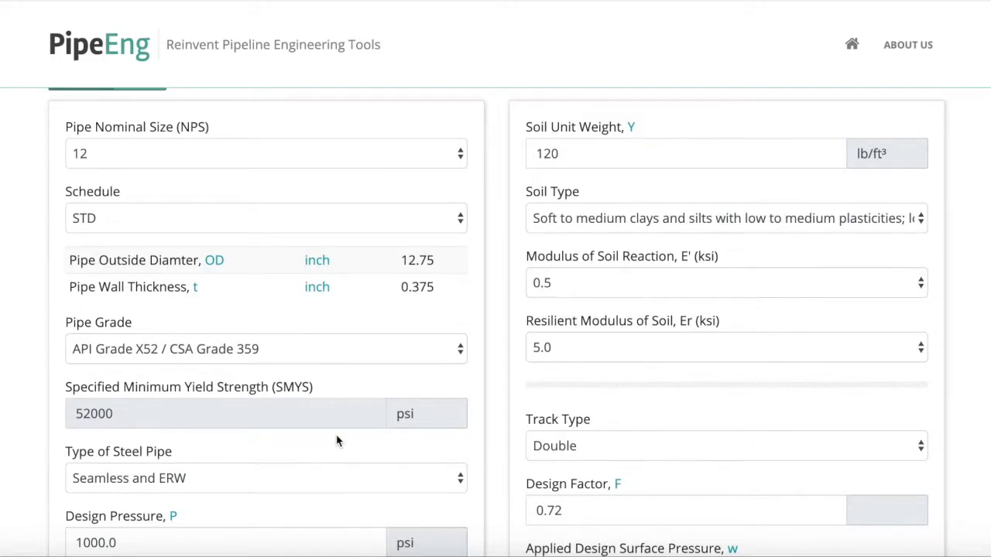
scroll(260, 410, down, 3)
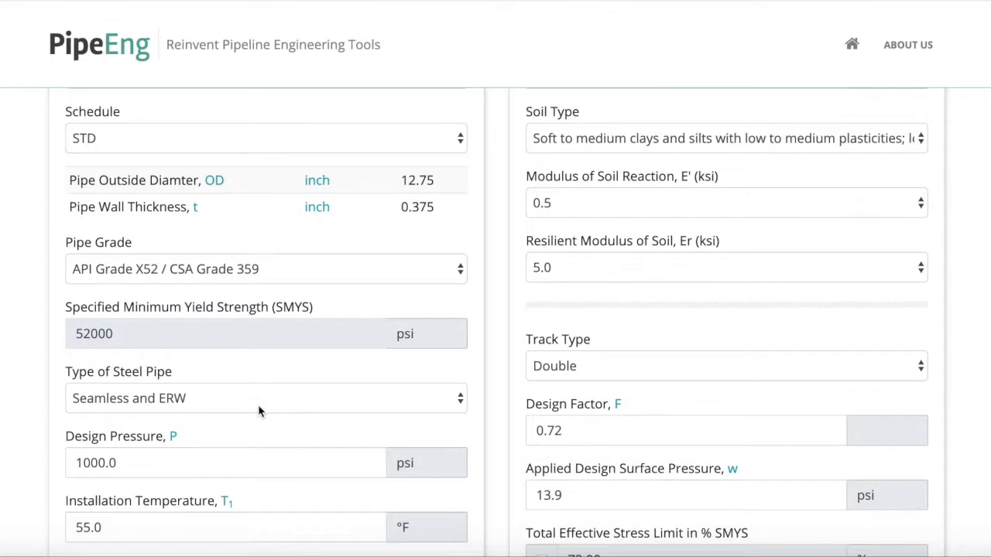
scroll(259, 410, down, 3)
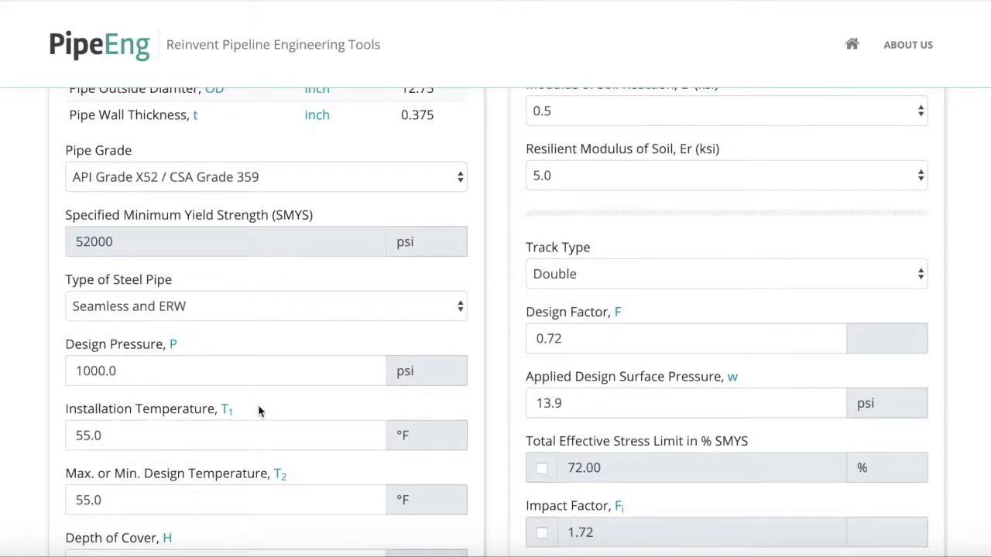
scroll(260, 408, down, 1)
scroll(259, 408, up, 4)
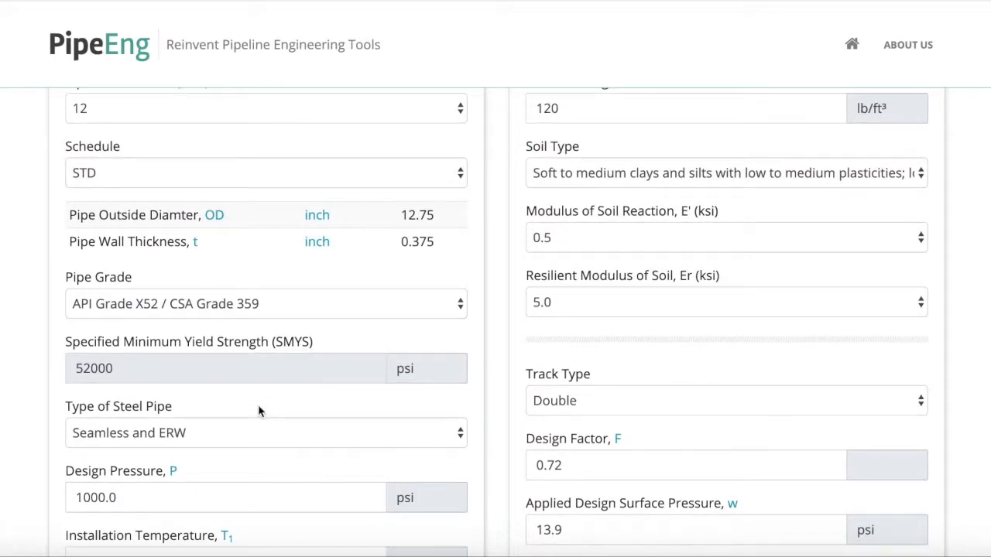
scroll(259, 411, up, 1)
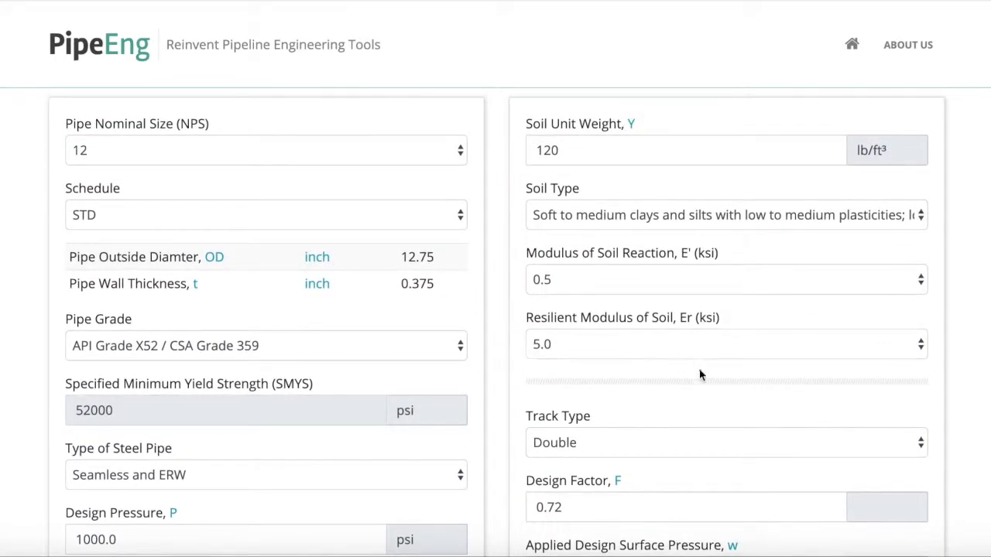
Step: Check the available track types for the railroad crossing and keep Double selected
scroll(699, 376, down, 3)
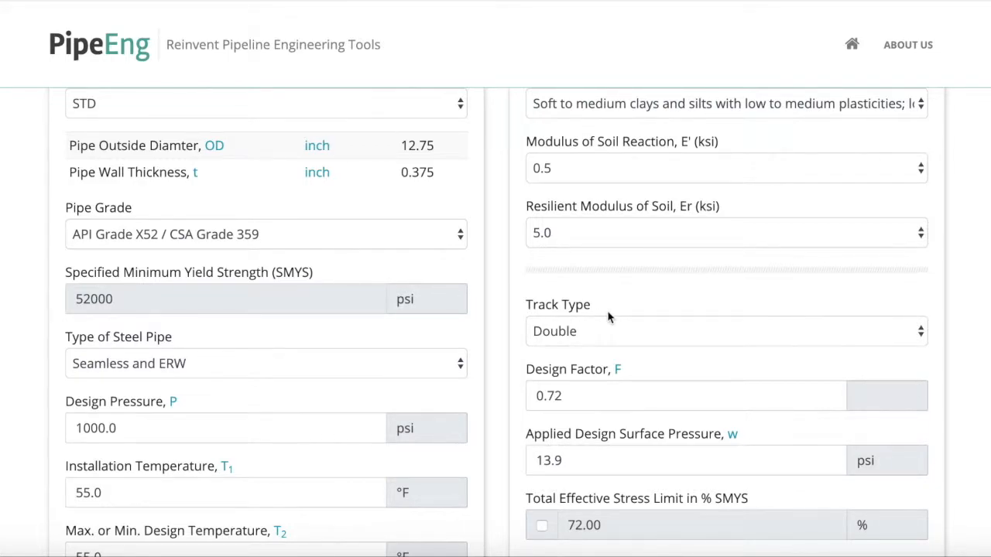
scroll(608, 316, down, 3)
click(586, 237)
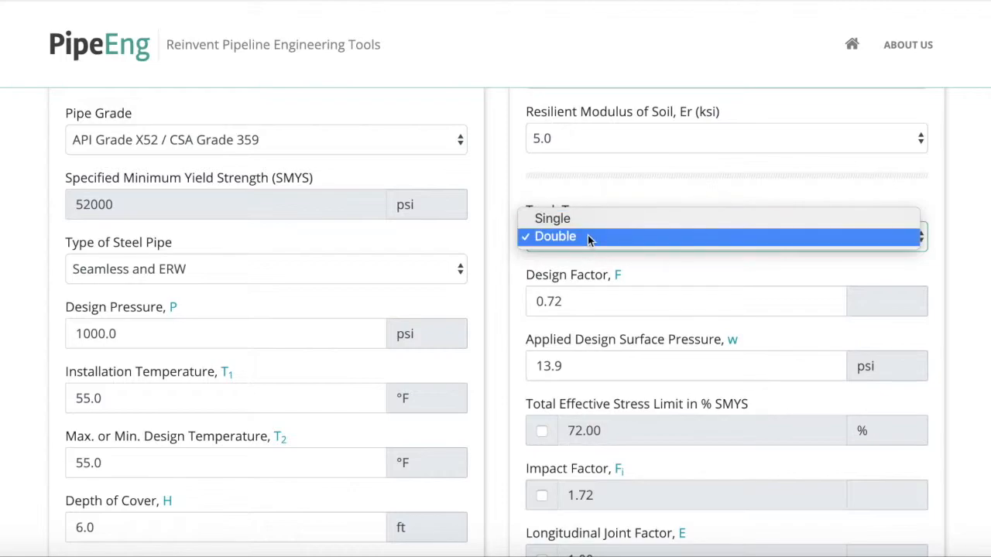
click(588, 239)
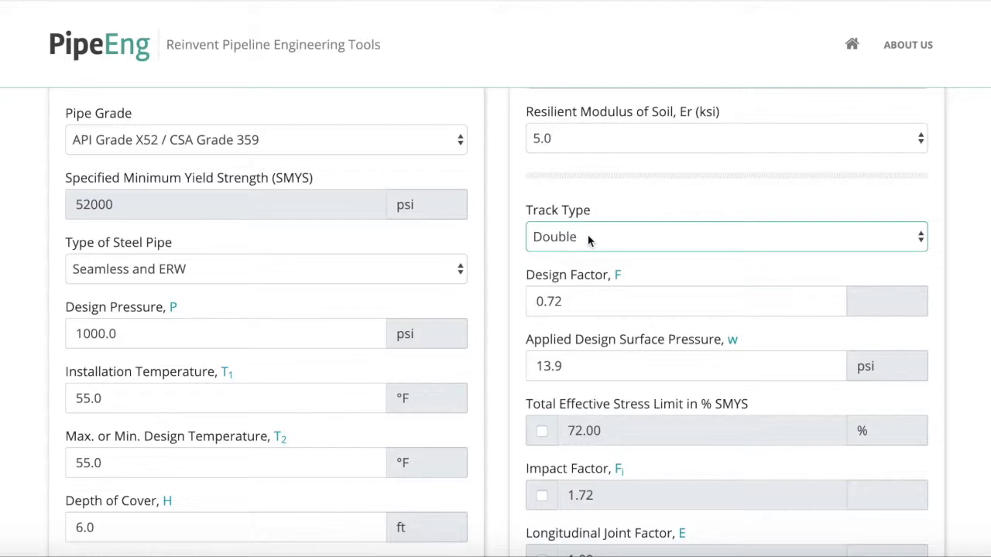
Step: Set the railroad crossing's design factor F to 0.5
click(590, 306)
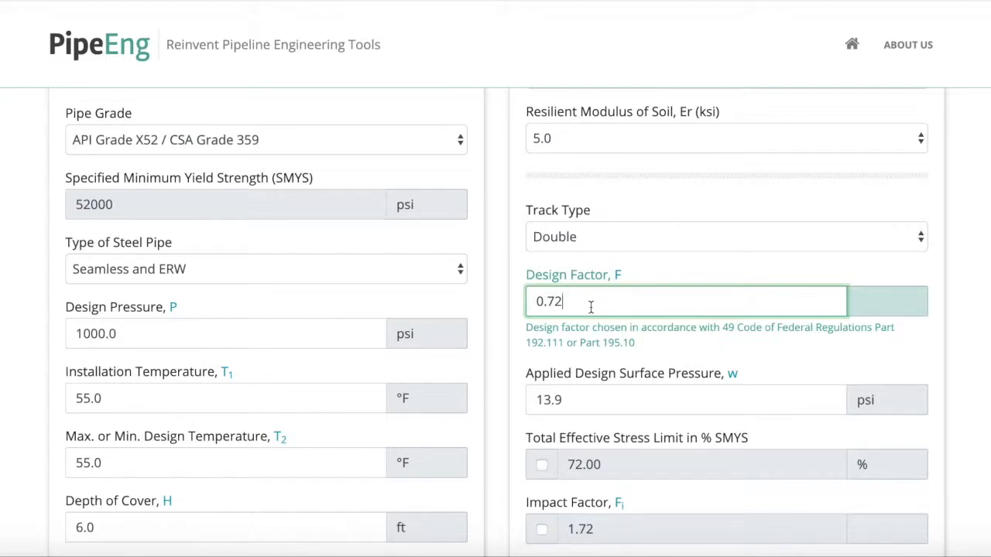
drag(592, 304, 492, 302)
text(0.)
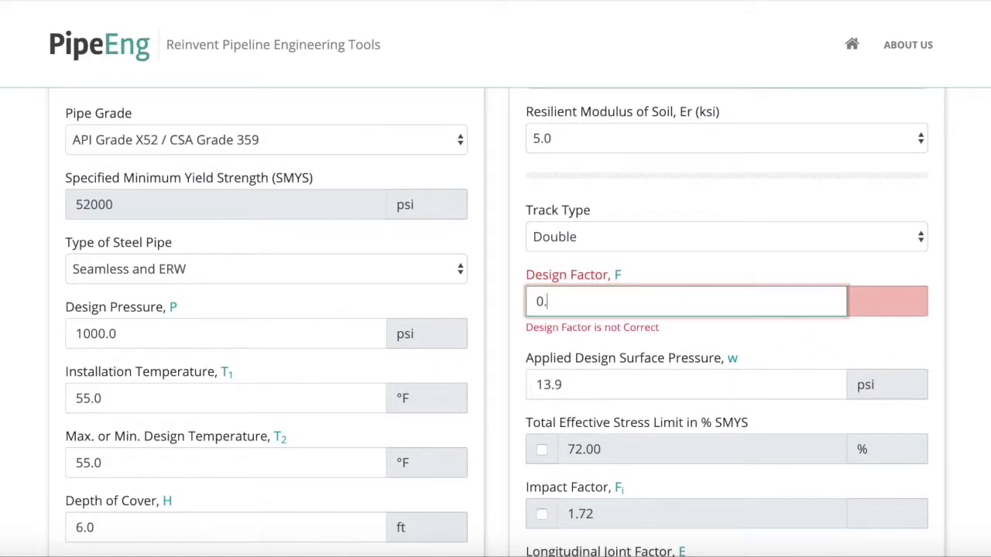
text(5)
click(625, 330)
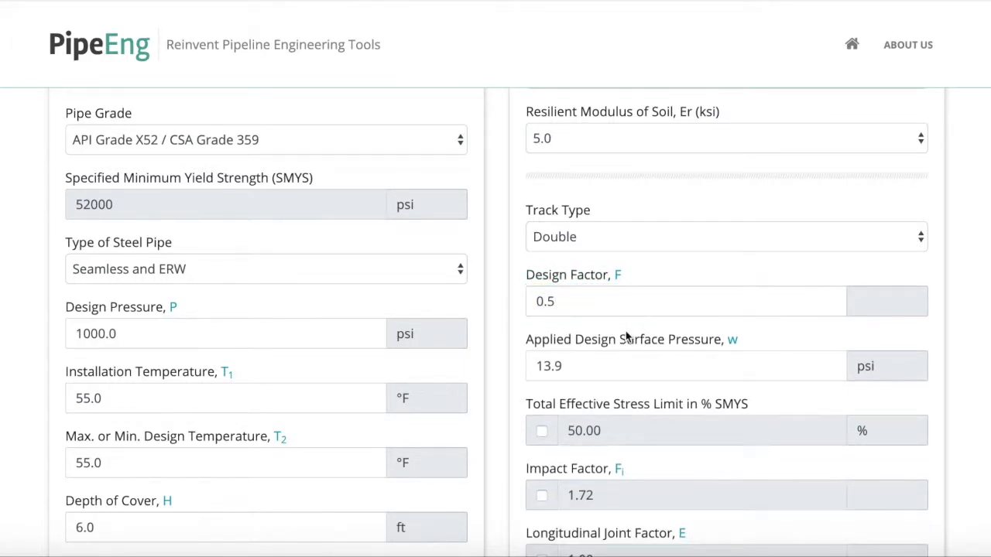
Step: Check the guidance for the applied design surface pressure and look over the stress limit, impact, joint and derating factors
scroll(591, 361, down, 3)
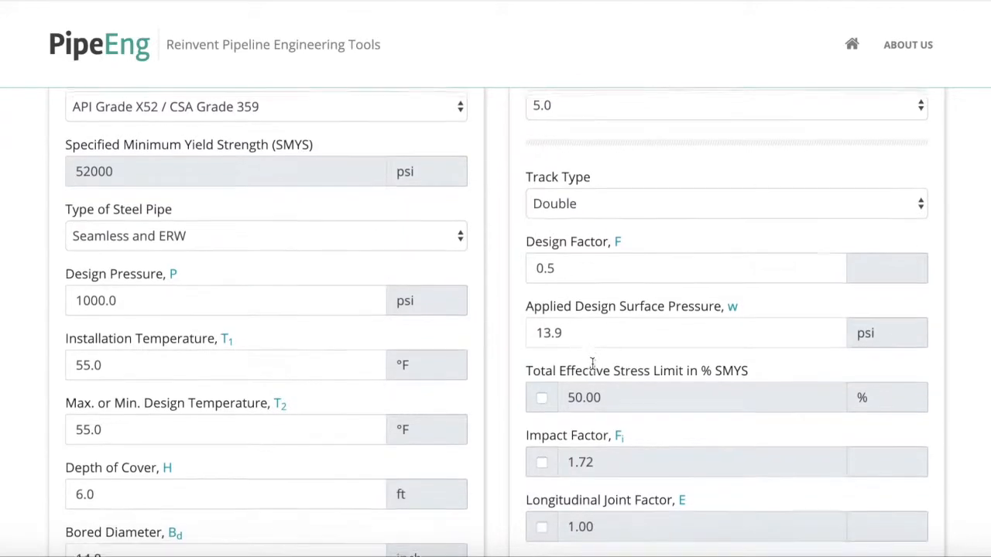
click(603, 250)
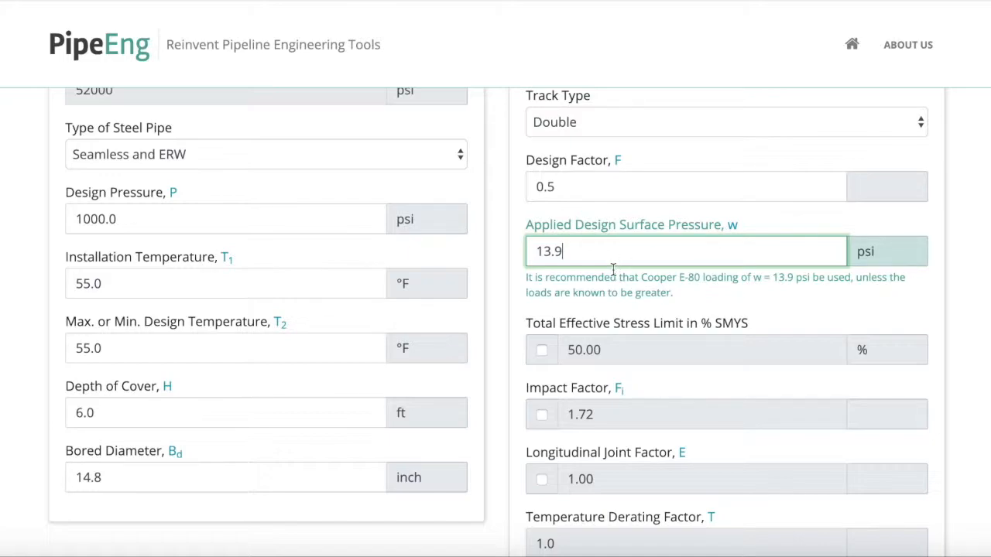
scroll(612, 269, down, 1)
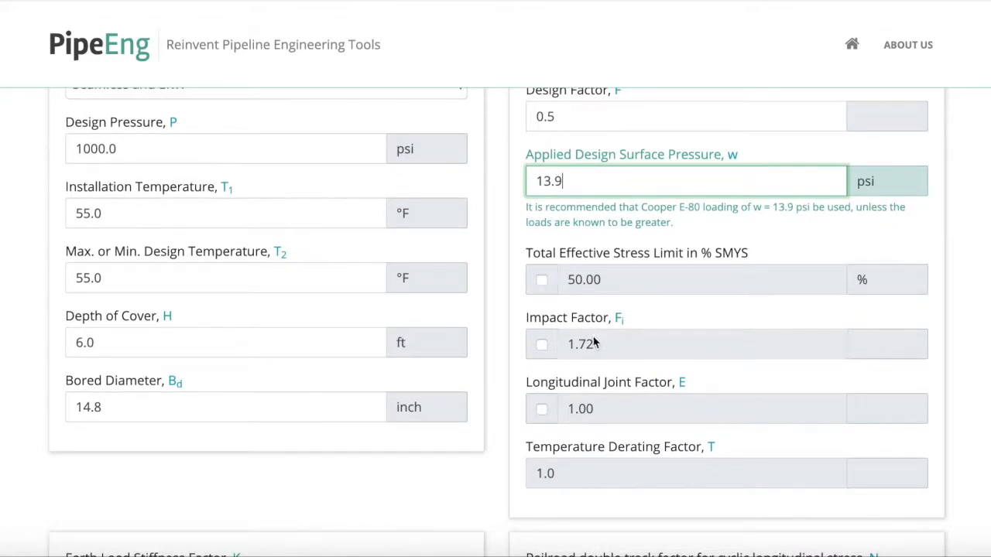
scroll(594, 343, down, 1)
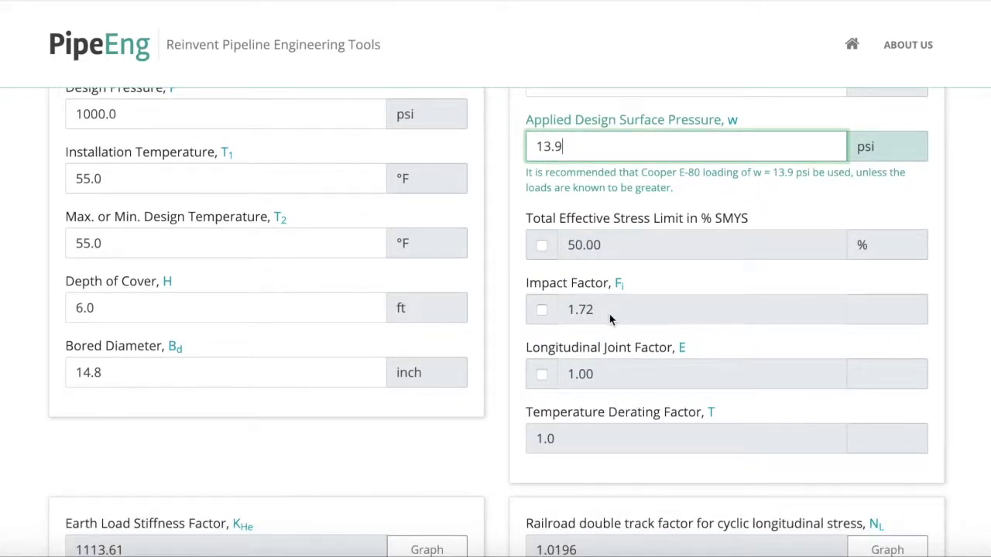
scroll(609, 319, down, 1)
Step: View the graph behind the Earth Load Stiffness Factor and close it again
scroll(570, 356, down, 3)
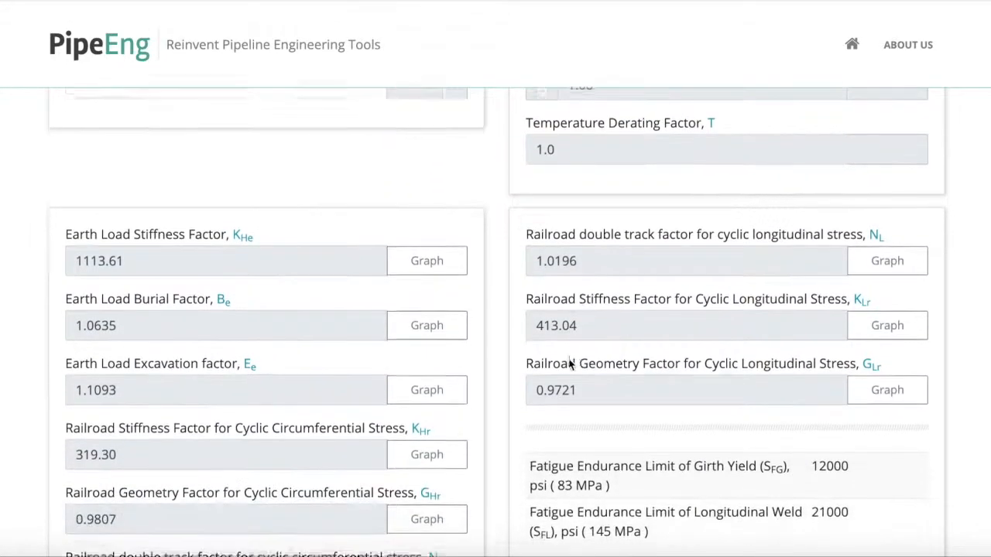
scroll(449, 210, down, 1)
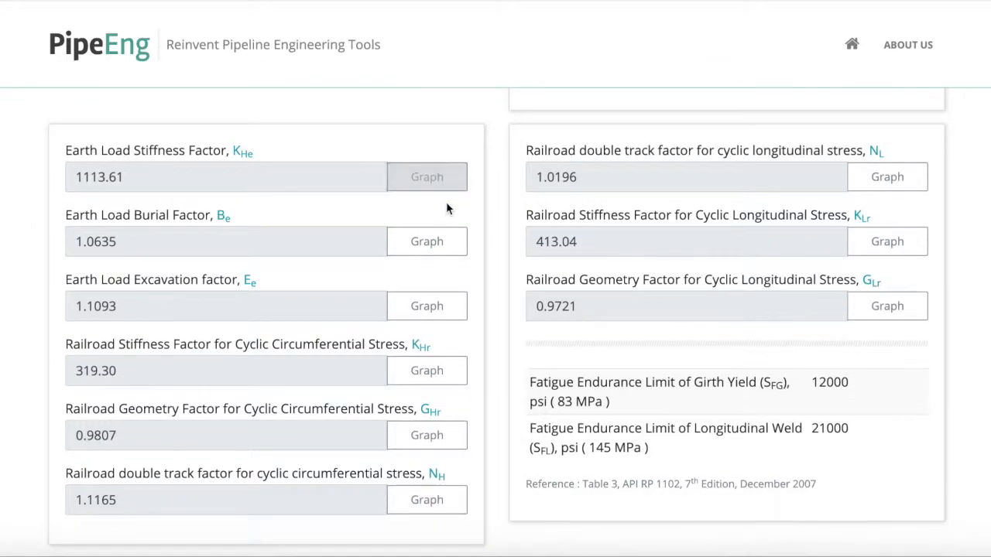
click(417, 173)
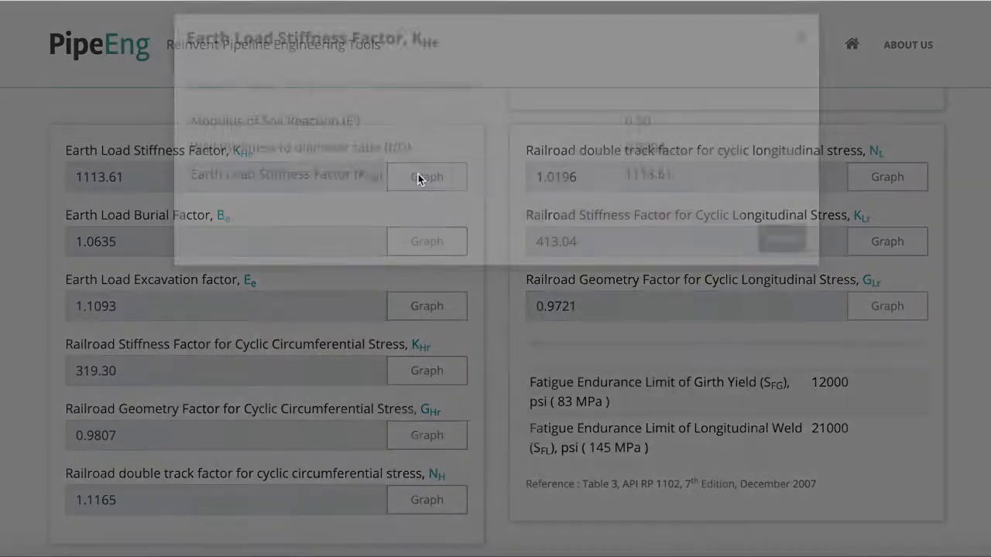
scroll(792, 467, down, 1)
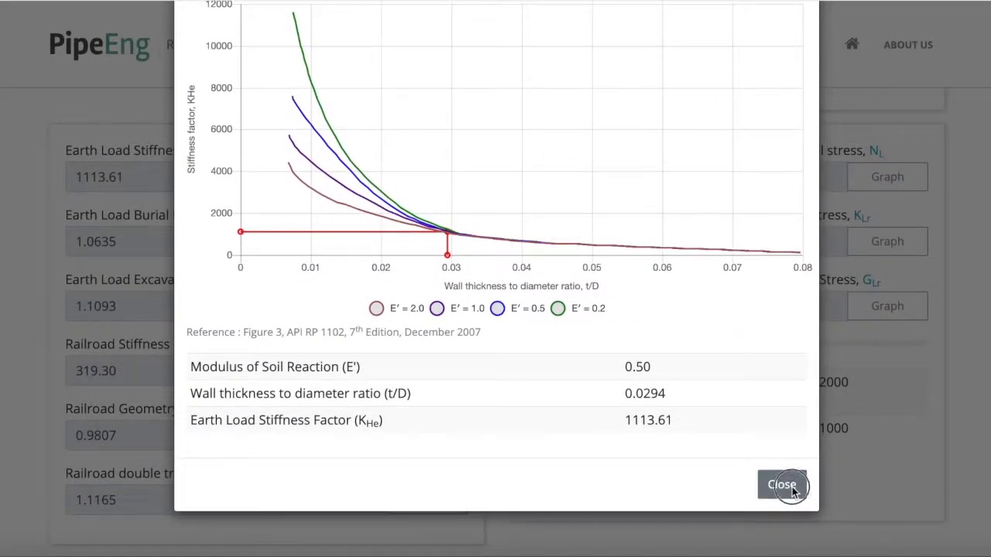
click(792, 487)
Step: Examine the railroad factors, fatigue endurance limits, calculated stresses and API RP 1102 stress check, including girth weld fatigue
scroll(625, 328, down, 2)
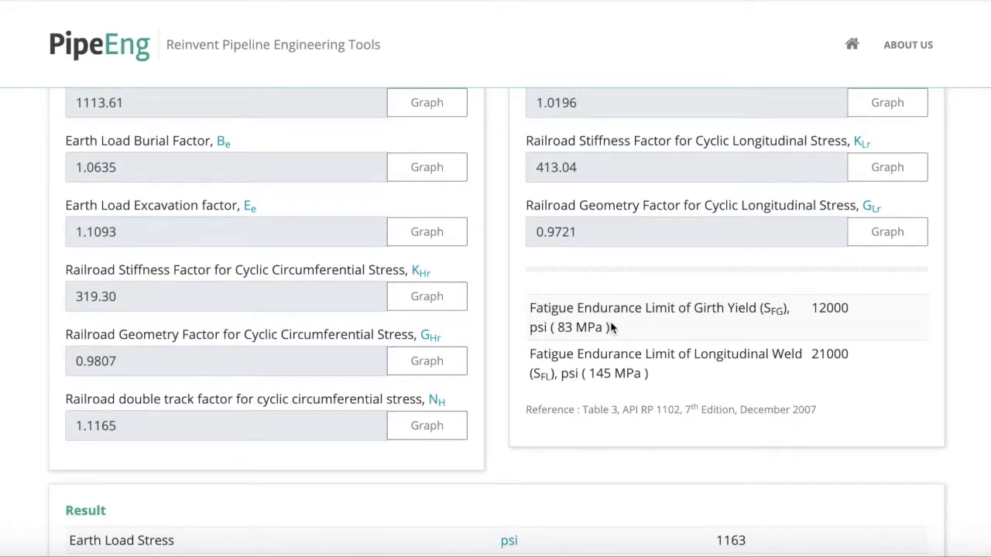
scroll(714, 327, down, 3)
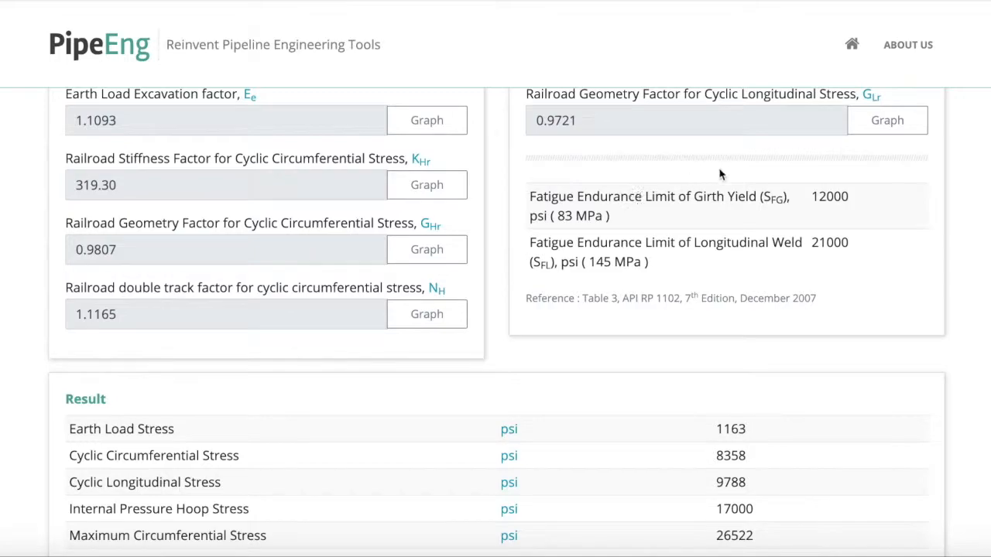
scroll(725, 268, down, 1)
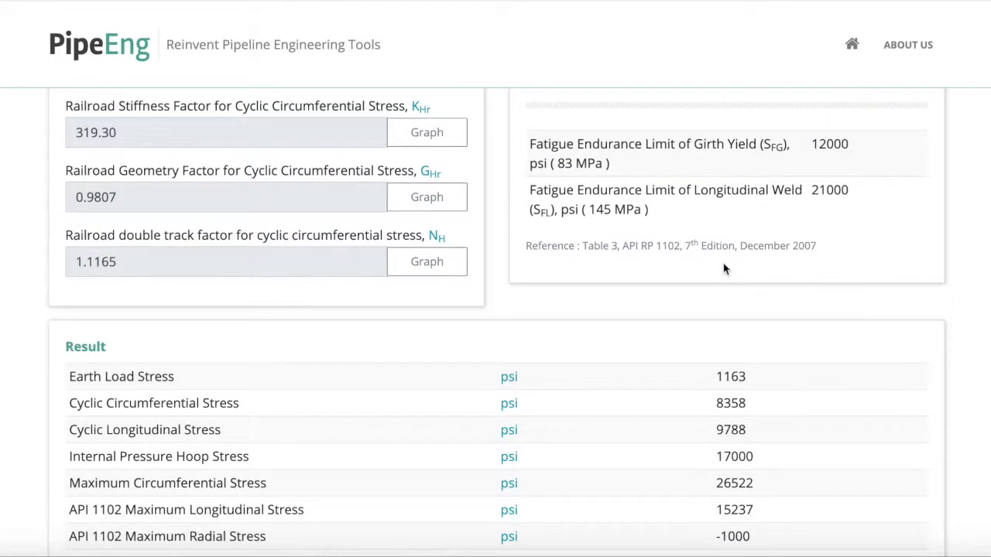
scroll(724, 269, down, 5)
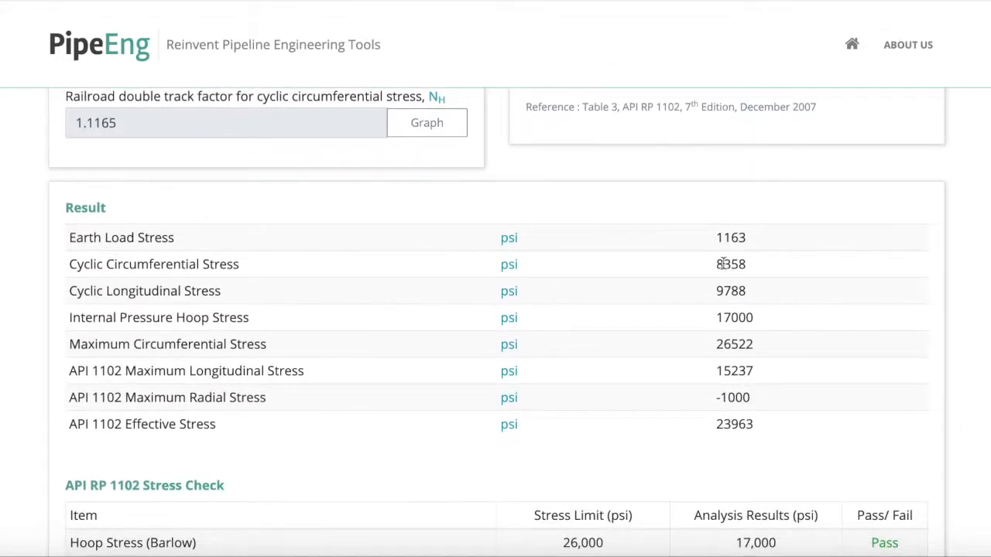
scroll(723, 263, down, 1)
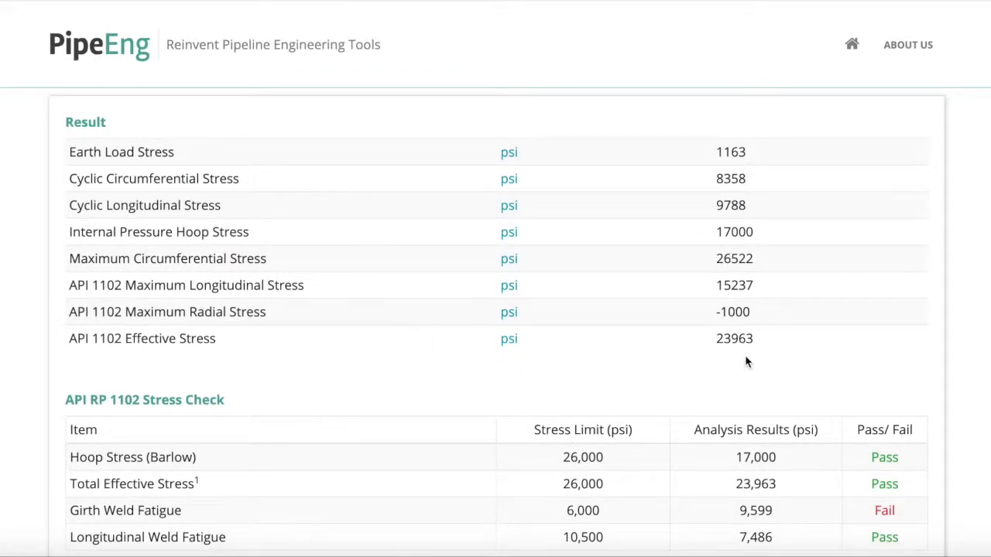
scroll(767, 308, down, 4)
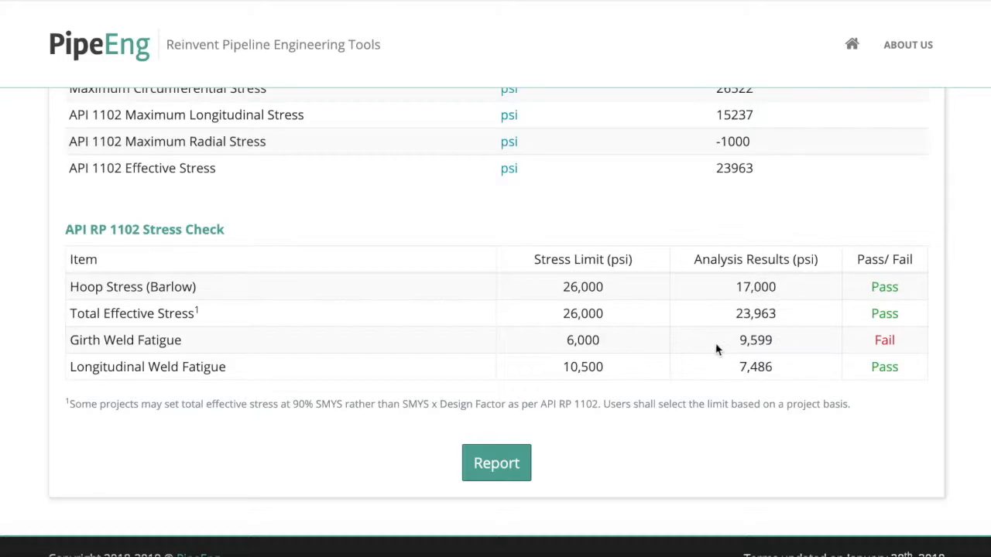
scroll(567, 209, up, 1)
scroll(567, 209, up, 1)
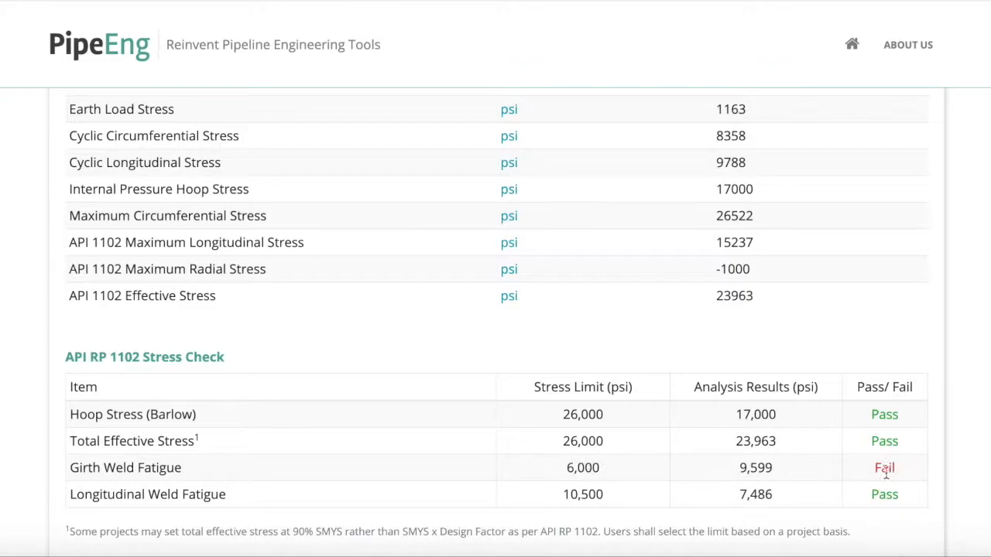
Step: Try the XS schedule for the 12-inch railroad crossing pipe and review the API RP 1102 stress check
scroll(660, 521, down, 1)
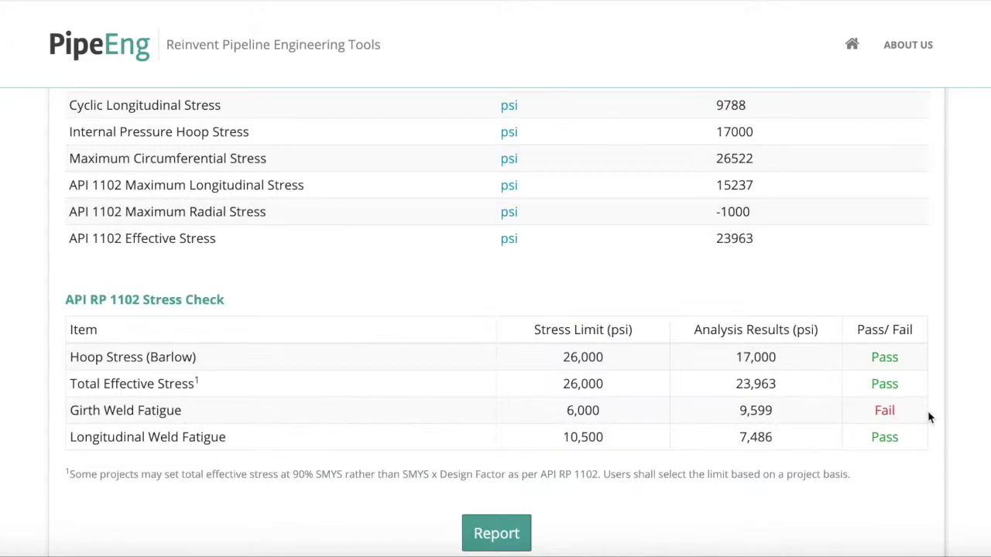
scroll(929, 419, up, 10)
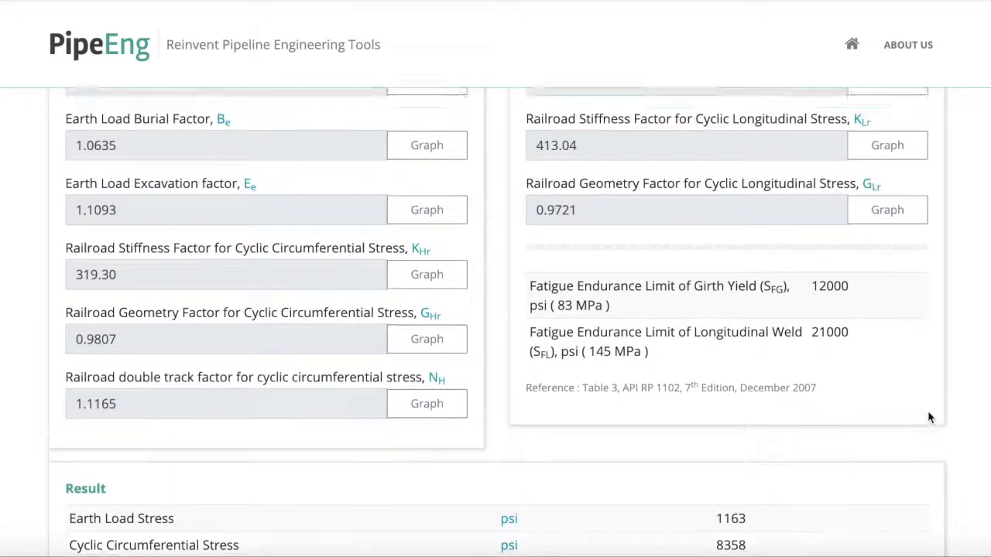
scroll(930, 418, up, 5)
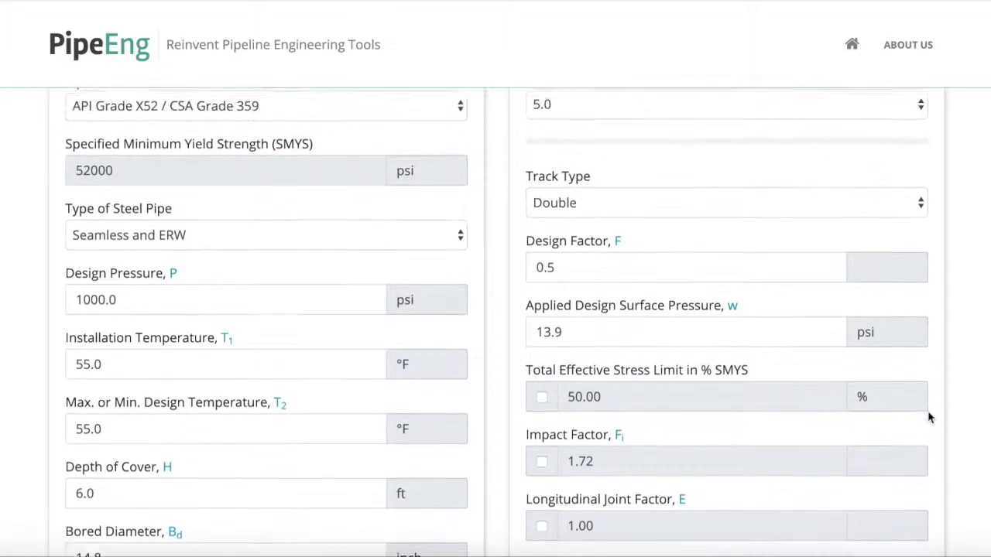
scroll(930, 418, up, 3)
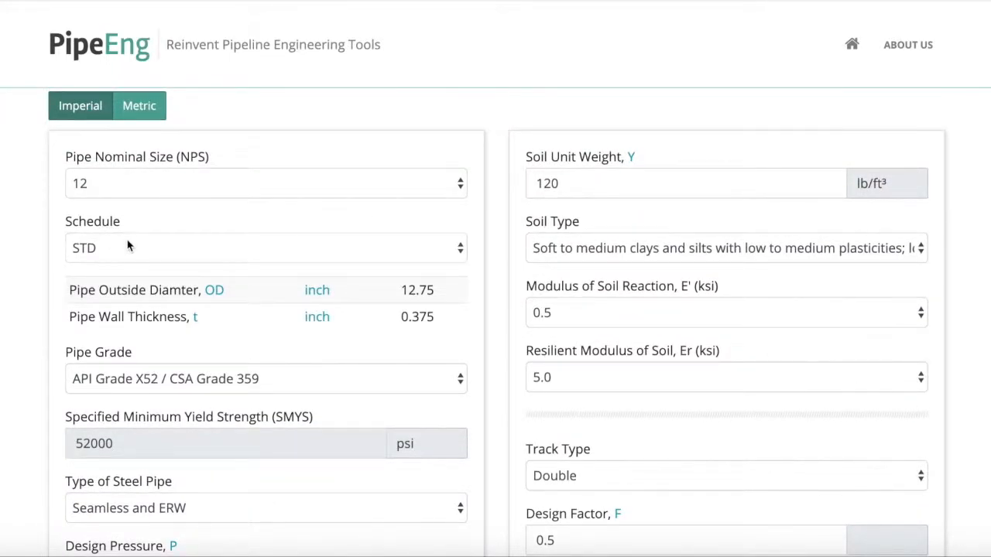
click(102, 250)
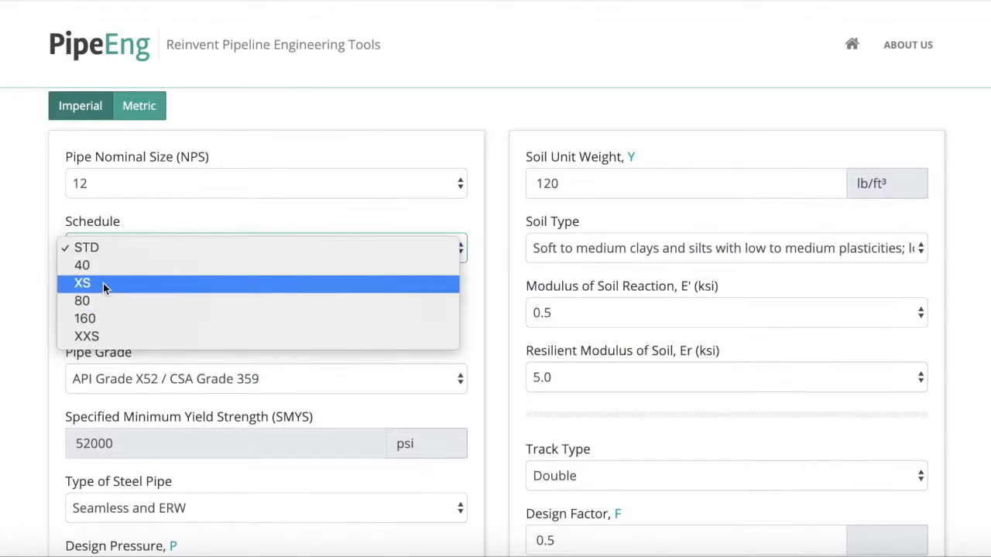
click(103, 283)
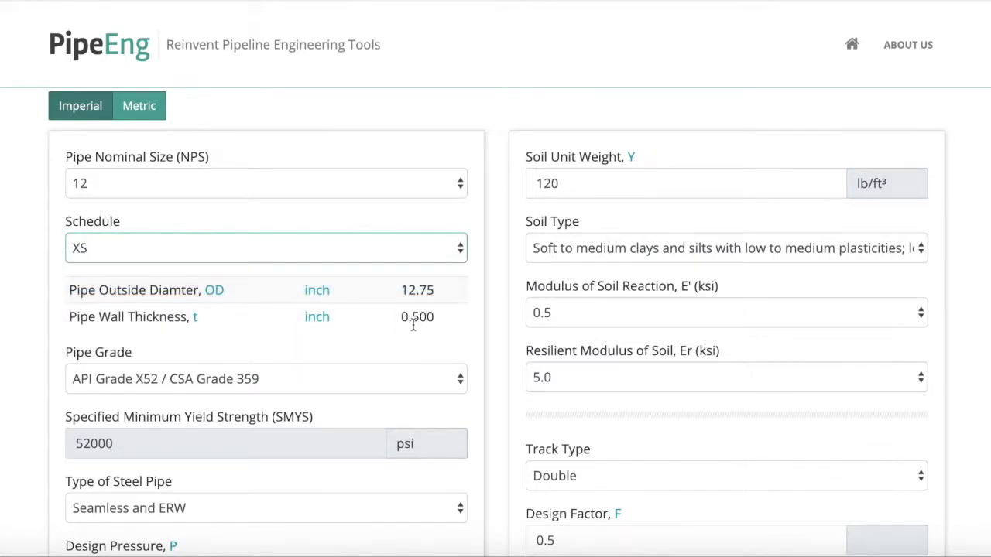
click(327, 247)
click(321, 213)
click(380, 246)
click(344, 282)
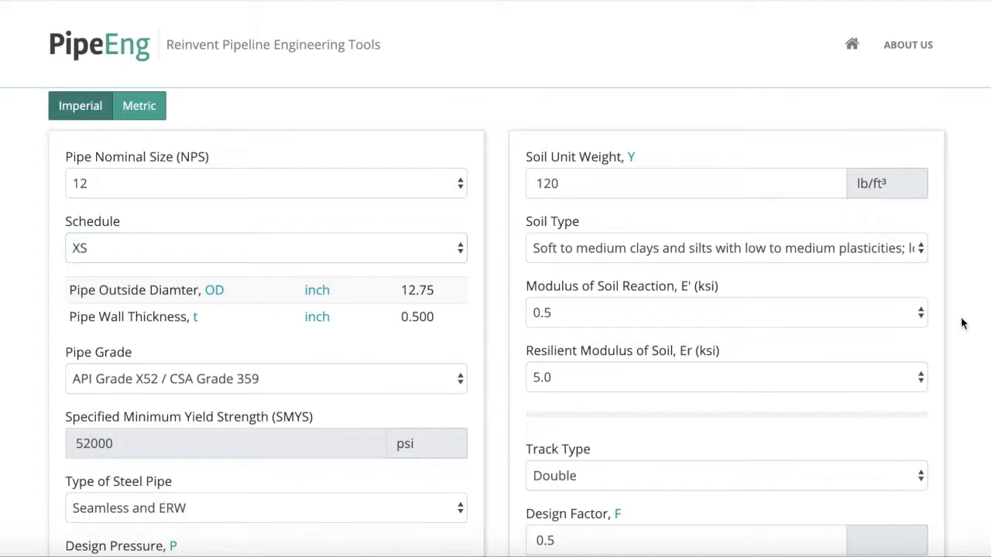
scroll(962, 324, down, 9)
scroll(963, 323, down, 8)
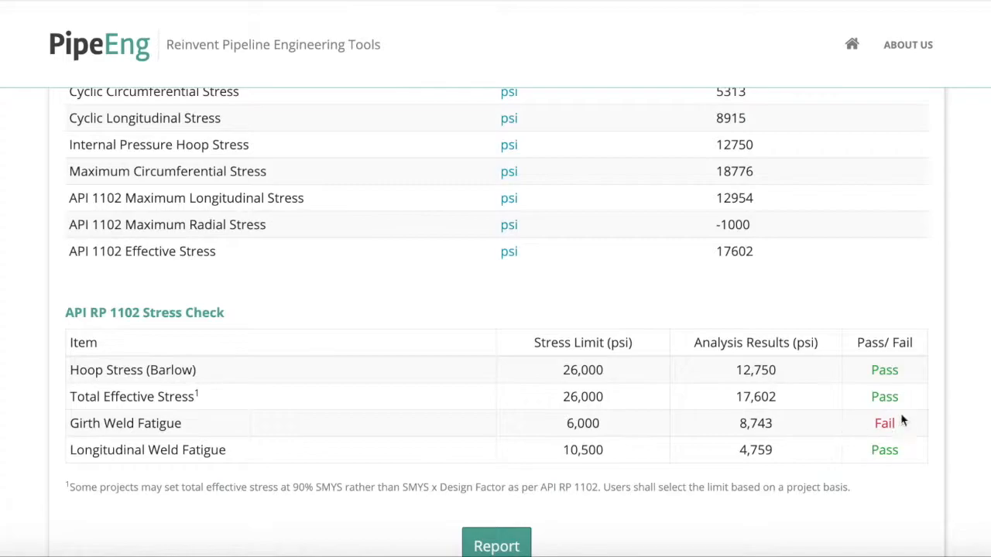
Step: Set the pipe schedule to XXS and review the calculated stresses and API RP 1102 stress check
scroll(949, 311, up, 15)
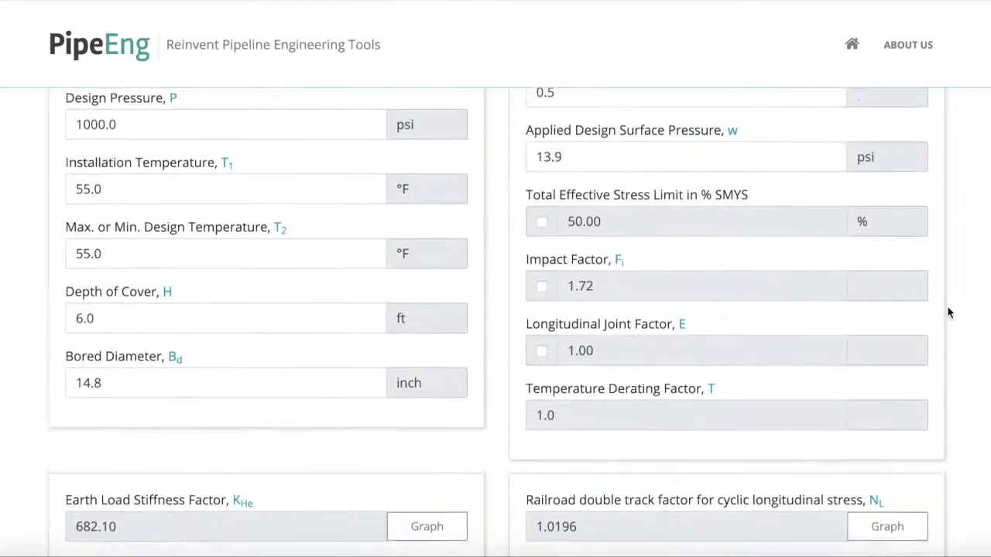
scroll(949, 311, up, 4)
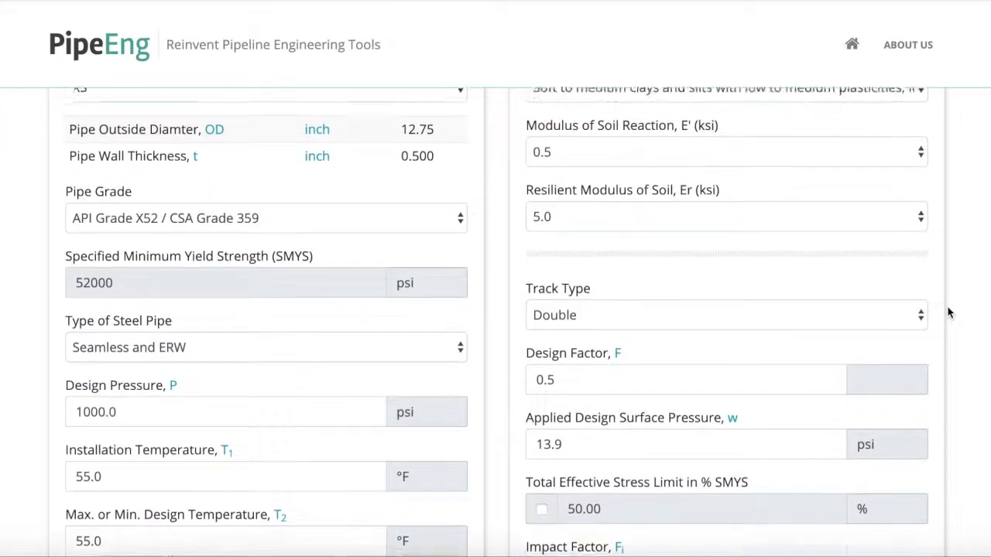
scroll(949, 311, up, 1)
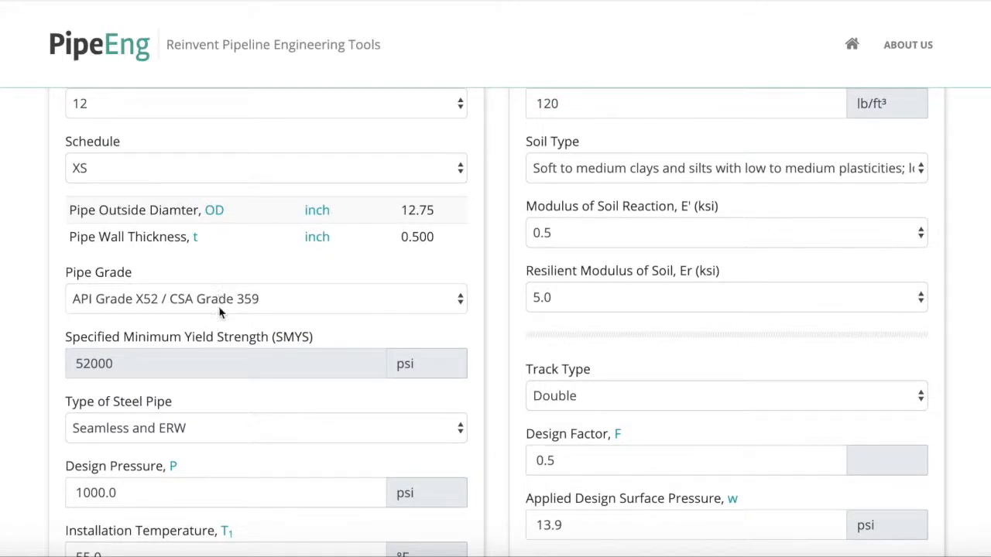
click(246, 177)
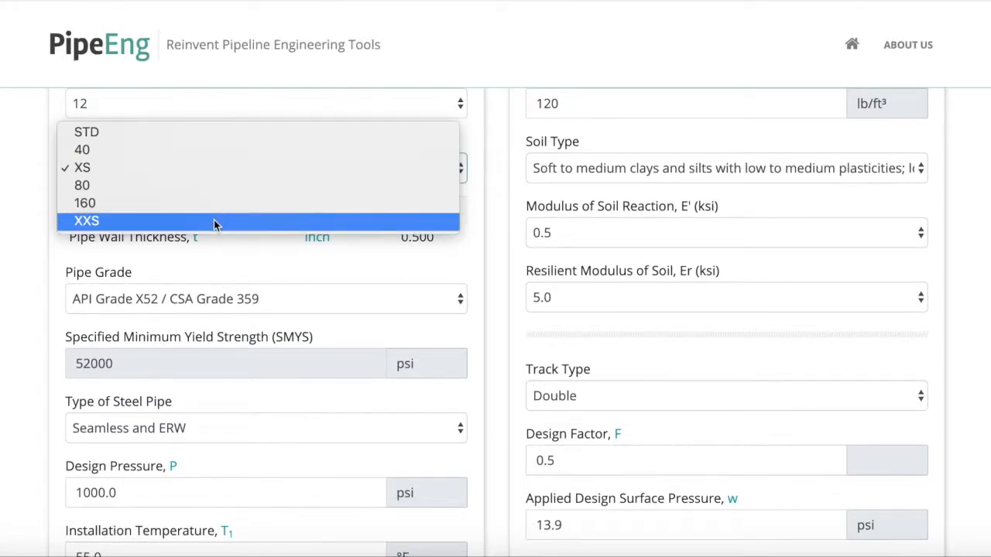
click(214, 220)
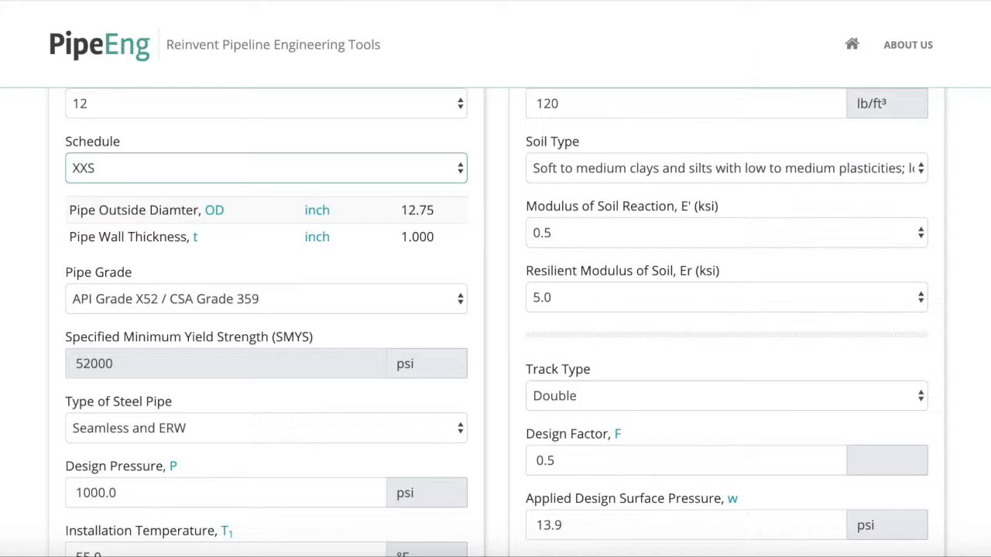
right_click(857, 226)
key(Escape)
scroll(496, 322, down, 10)
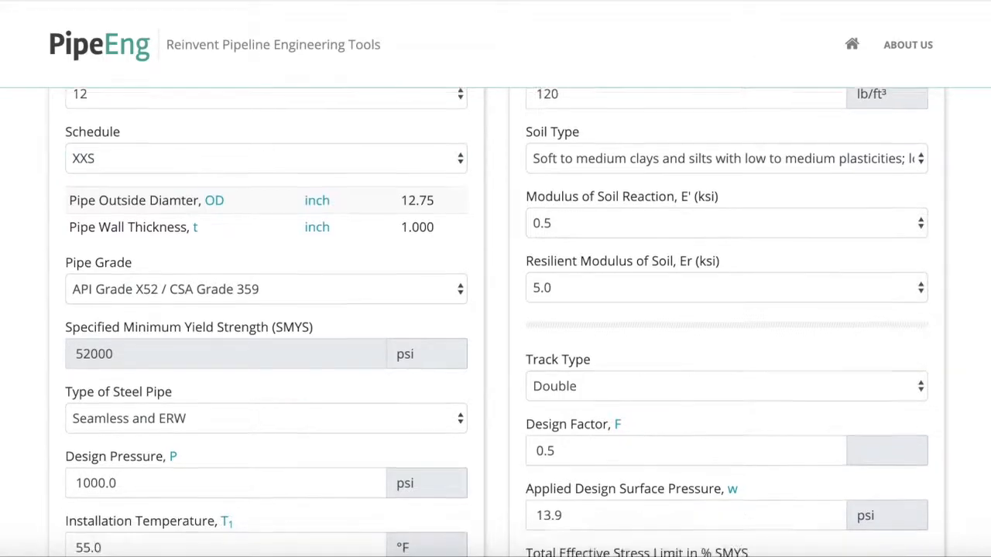
scroll(495, 322, down, 6)
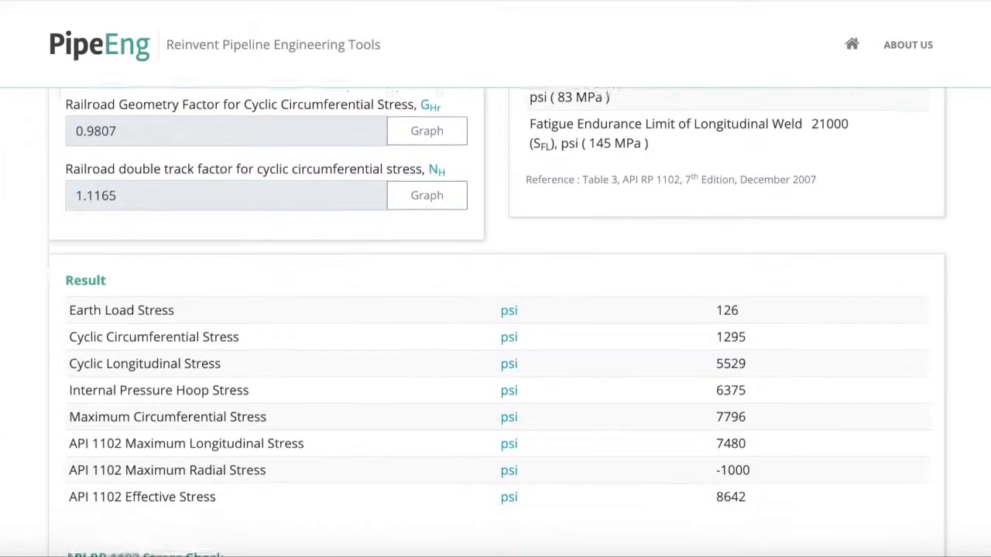
scroll(495, 322, down, 2)
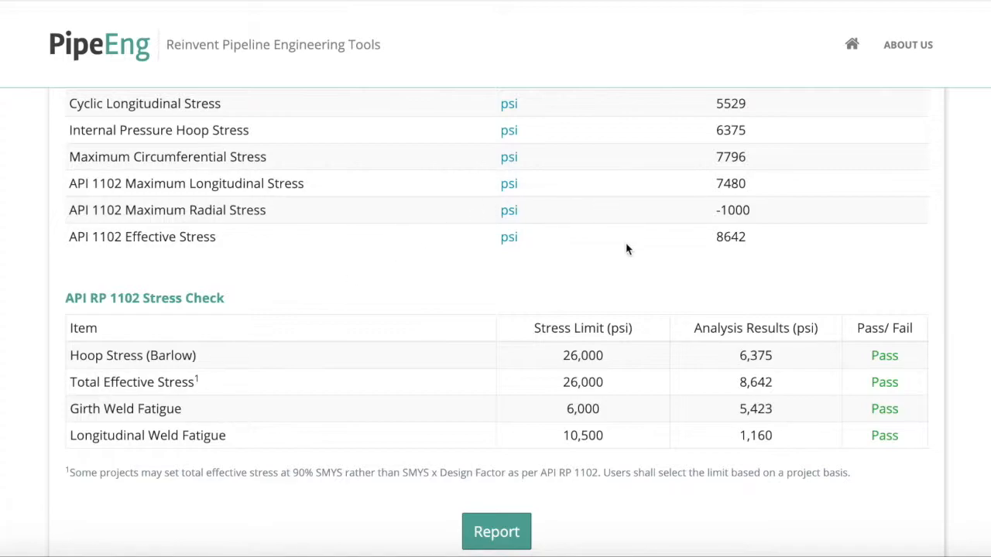
Step: Set the depth of cover H to 9 ft and review the API RP 1102 stress check, including girth weld fatigue
scroll(627, 249, up, 12)
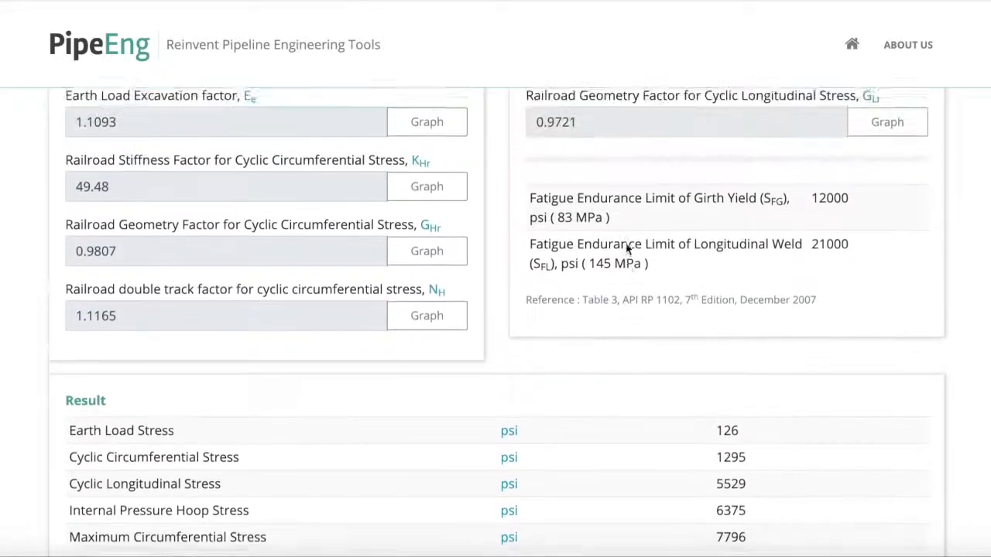
scroll(627, 249, up, 1)
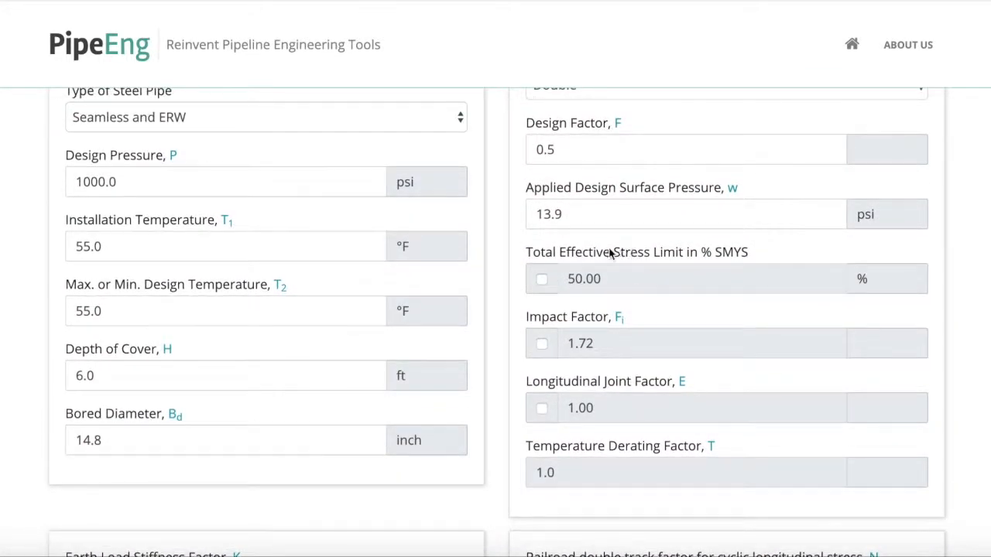
click(127, 377)
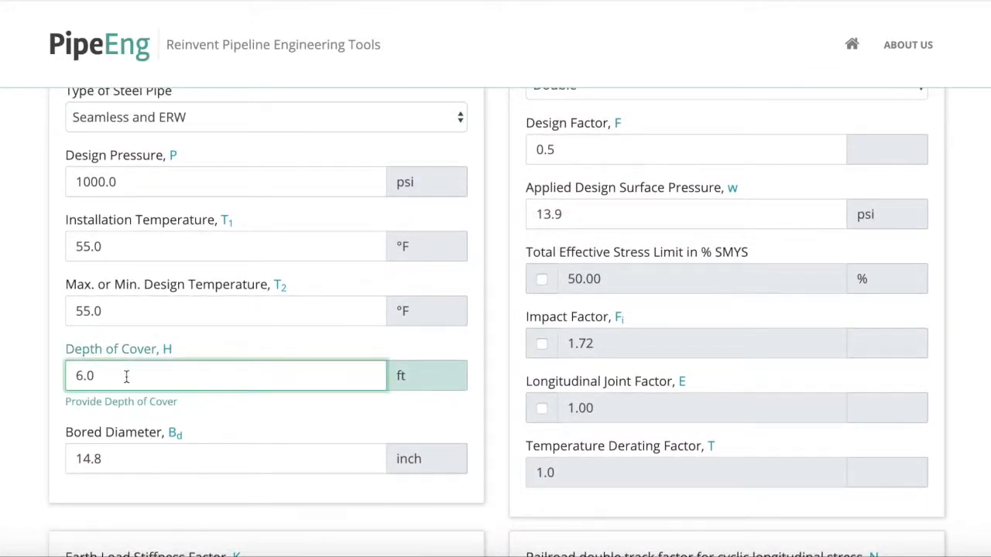
drag(126, 376, 33, 361)
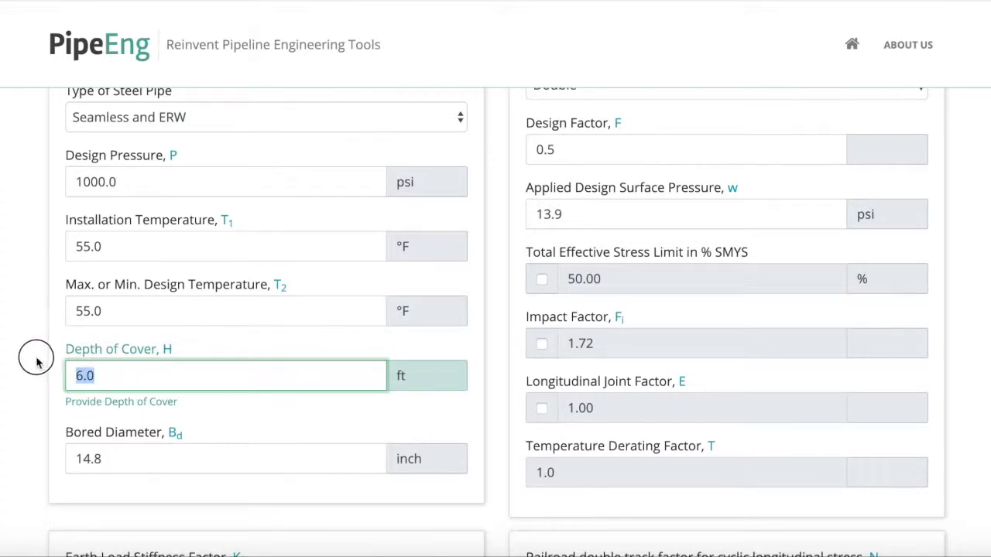
text(9)
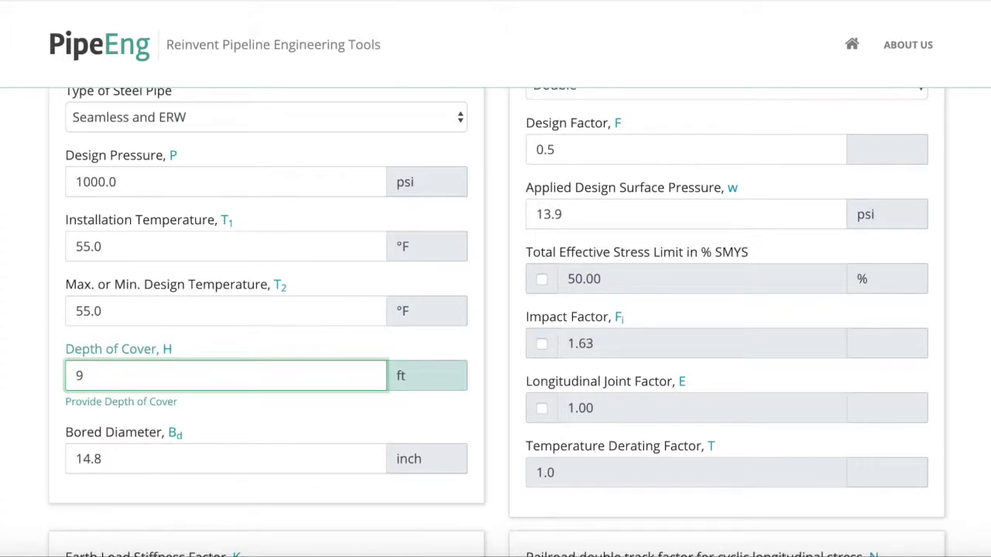
click(257, 382)
click(973, 394)
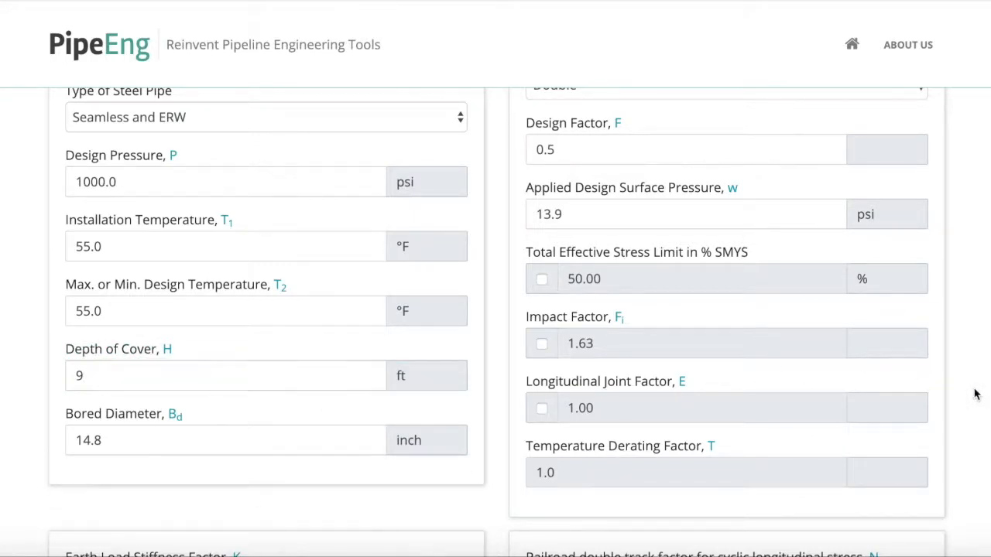
scroll(973, 394, down, 5)
scroll(973, 394, down, 8)
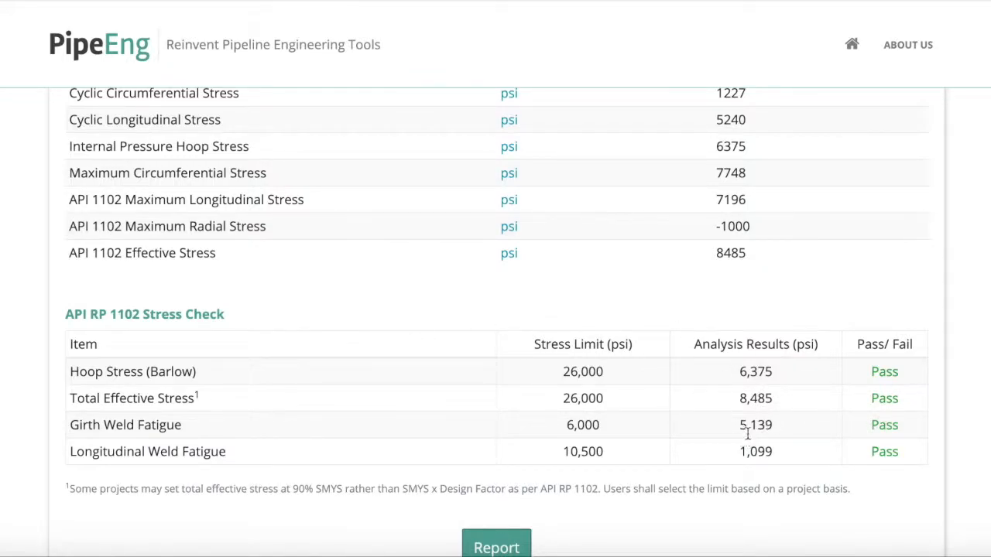
scroll(762, 434, down, 1)
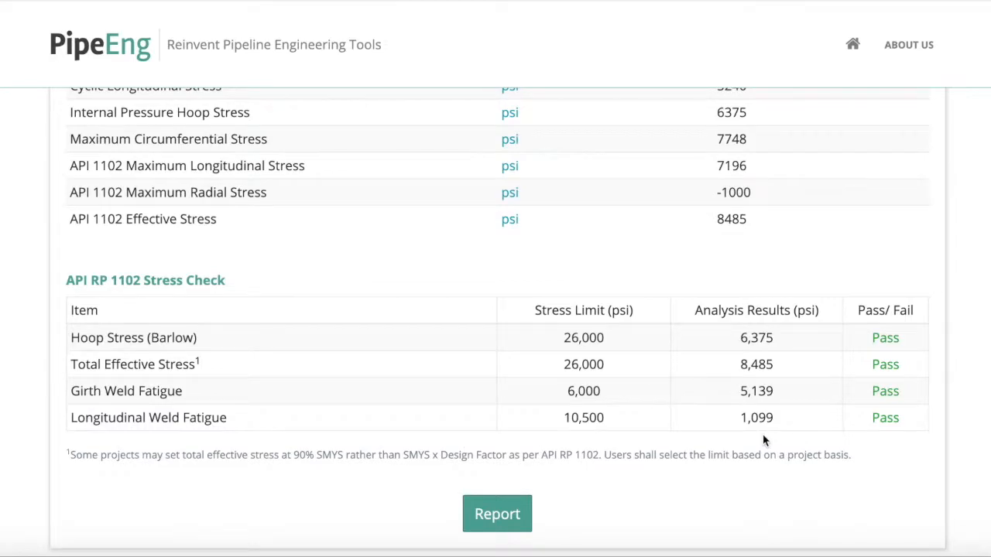